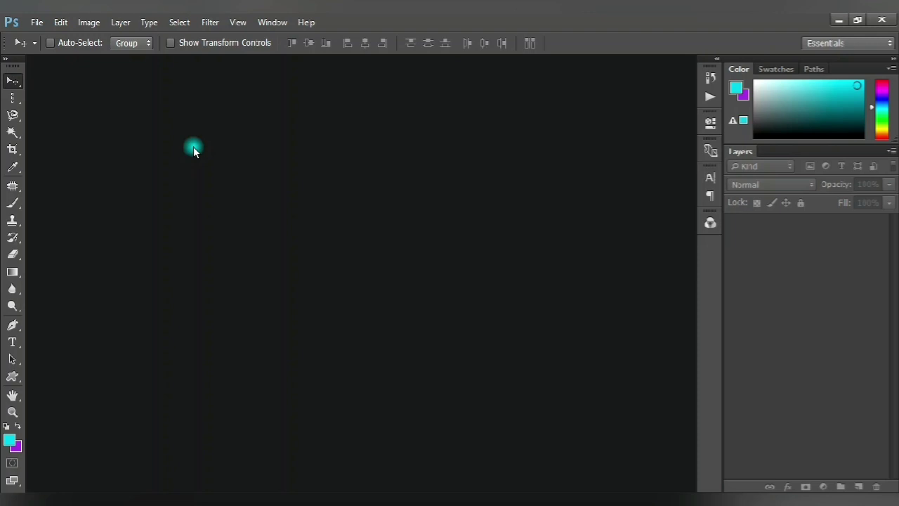
Open girlincar.jpg, lady-guitar.jpg and woman-camera.jpg together from the images folder.
{"action": "left_click", "coordinate": [34, 23]}
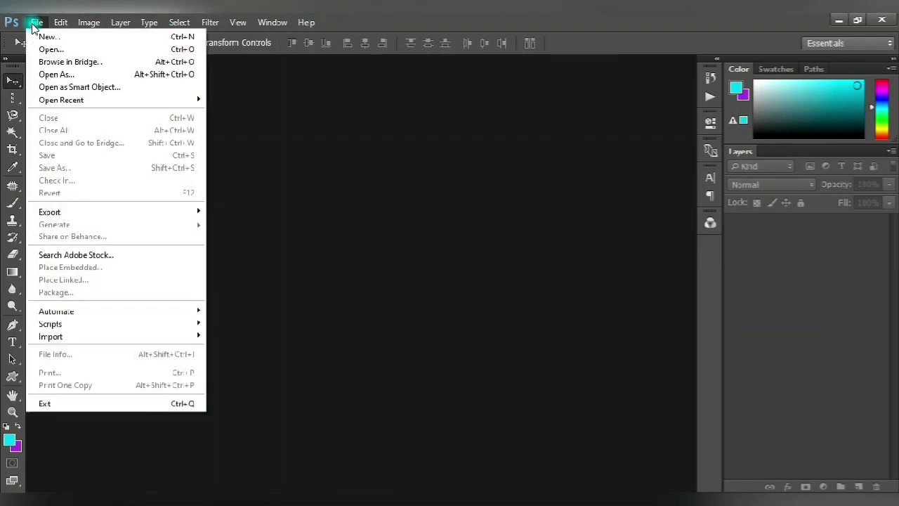
{"action": "left_click", "coordinate": [63, 49]}
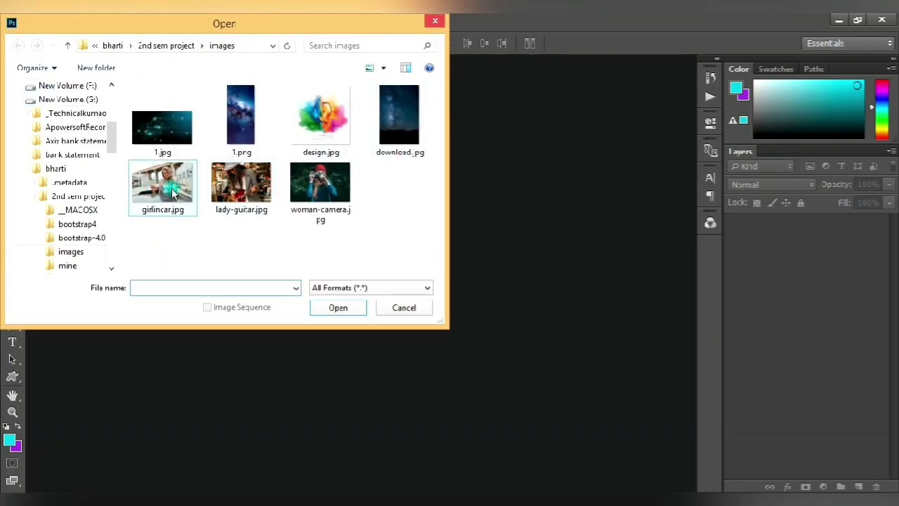
{"action": "left_click", "coordinate": [163, 200]}
{"action": "left_click", "coordinate": [242, 200], "text": "ctrl"}
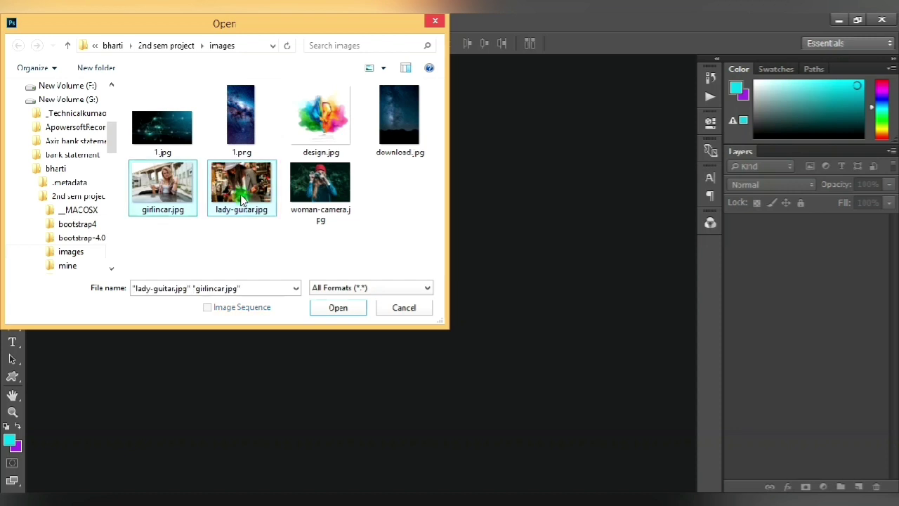
{"action": "left_click", "coordinate": [340, 194], "text": "ctrl"}
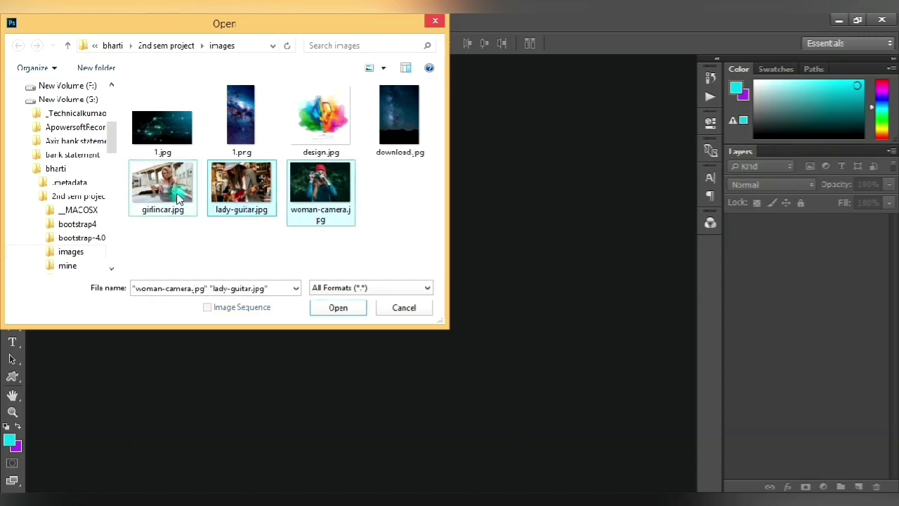
{"action": "left_click", "coordinate": [149, 206], "text": "ctrl"}
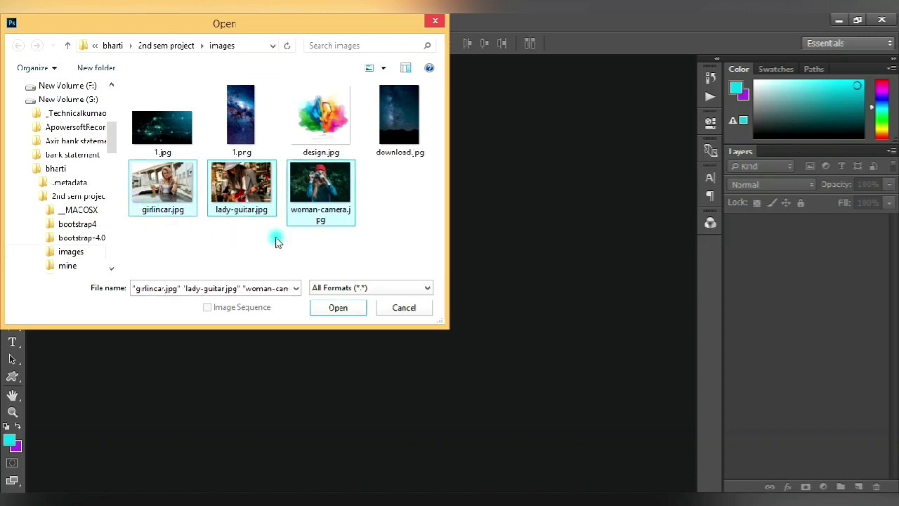
{"action": "left_click", "coordinate": [335, 309]}
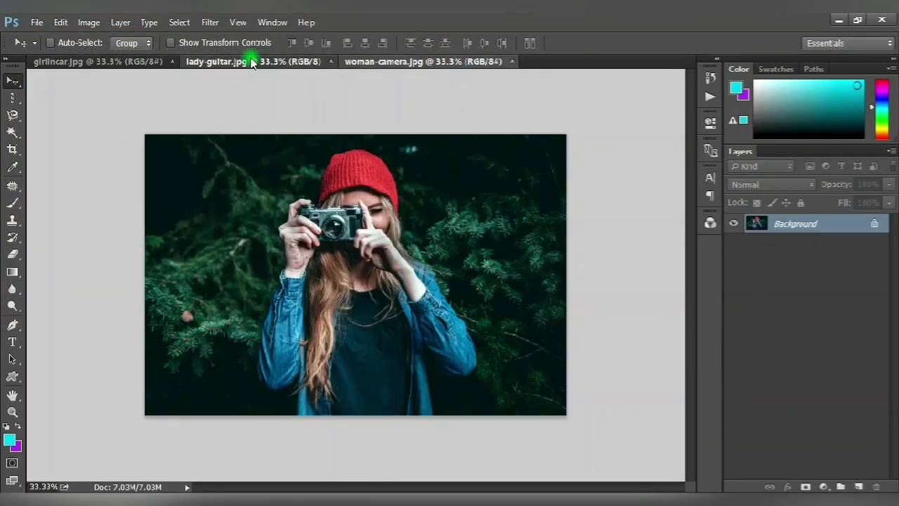
Look through the three open photos by switching between their document windows.
{"action": "left_click", "coordinate": [214, 61]}
{"action": "left_click", "coordinate": [126, 62]}
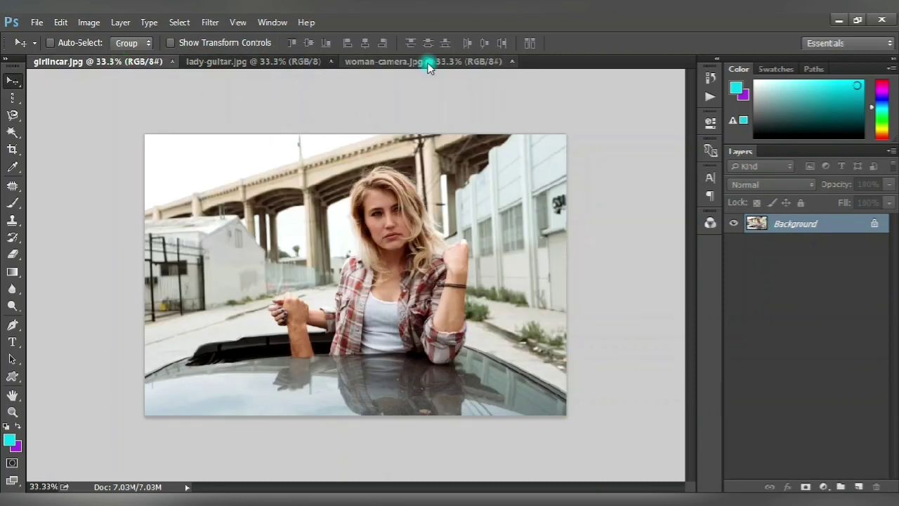
{"action": "left_click", "coordinate": [425, 62]}
{"action": "left_click", "coordinate": [297, 62]}
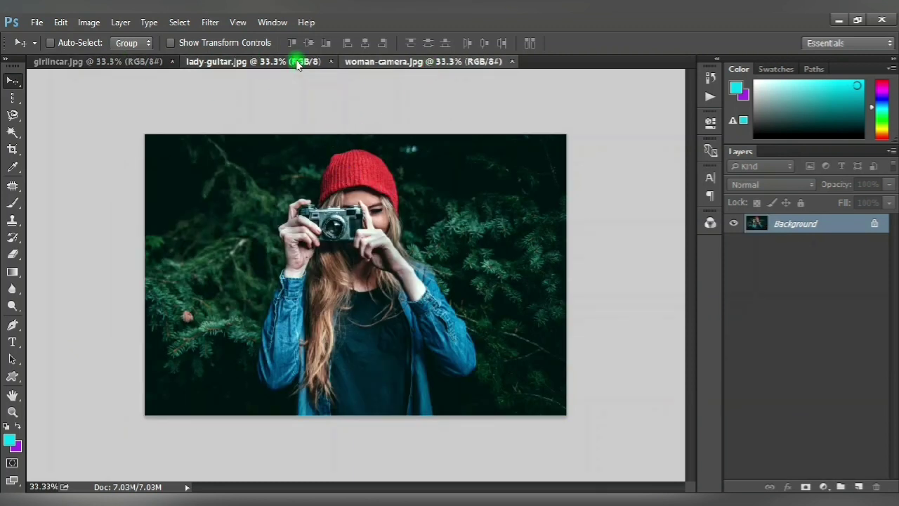
{"action": "left_click", "coordinate": [107, 62]}
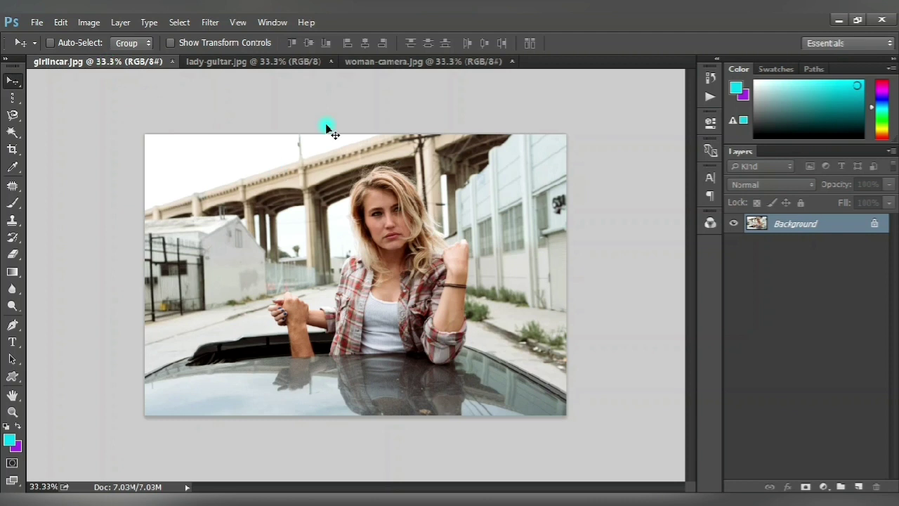
{"action": "left_click", "coordinate": [266, 65]}
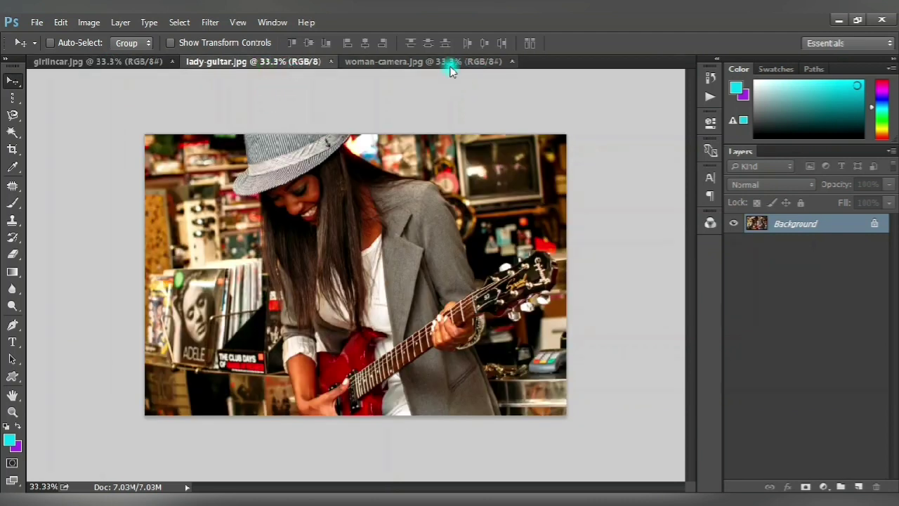
{"action": "left_click", "coordinate": [450, 62]}
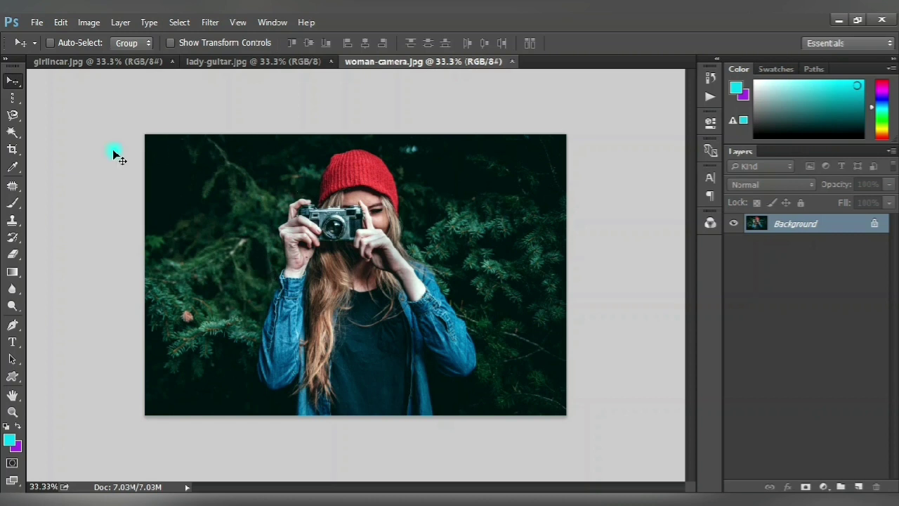
{"action": "left_click", "coordinate": [208, 62]}
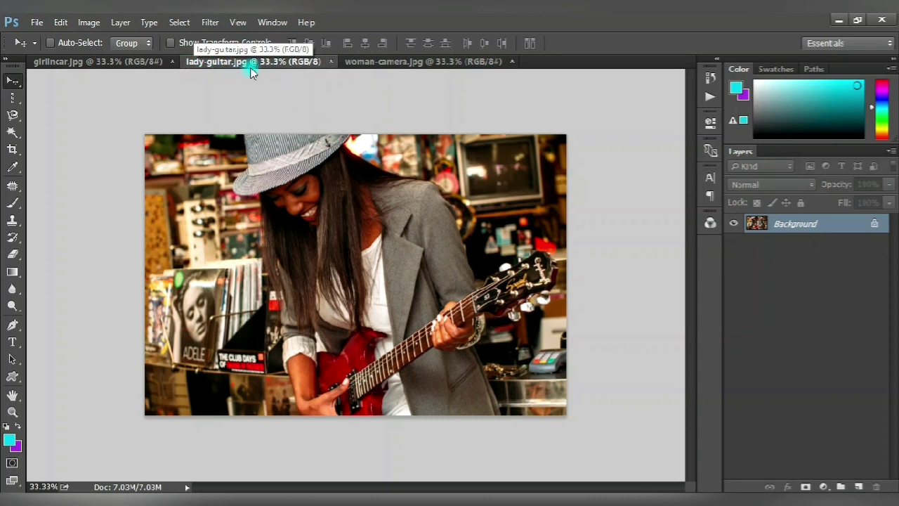
Close all three open photos: woman-camera.jpg, lady-guitar.jpg and girlincar.jpg.
{"action": "left_click", "coordinate": [515, 63]}
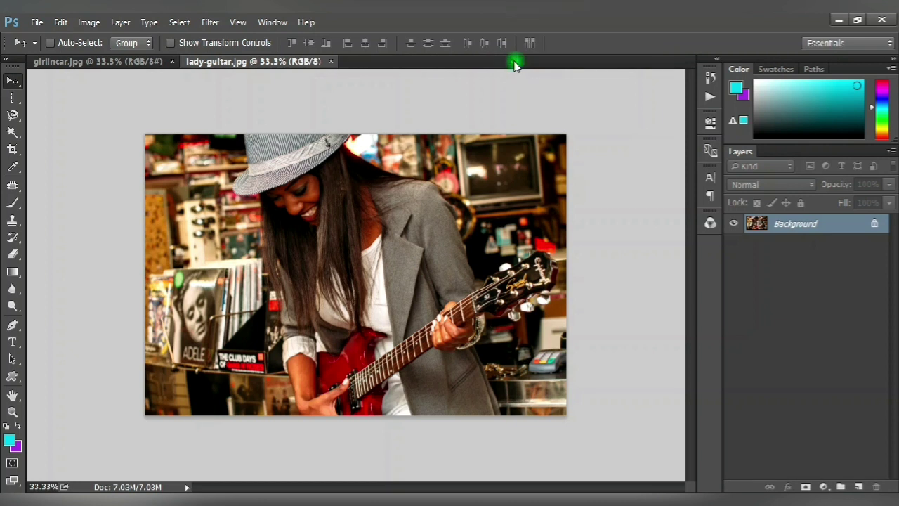
{"action": "left_click", "coordinate": [332, 62]}
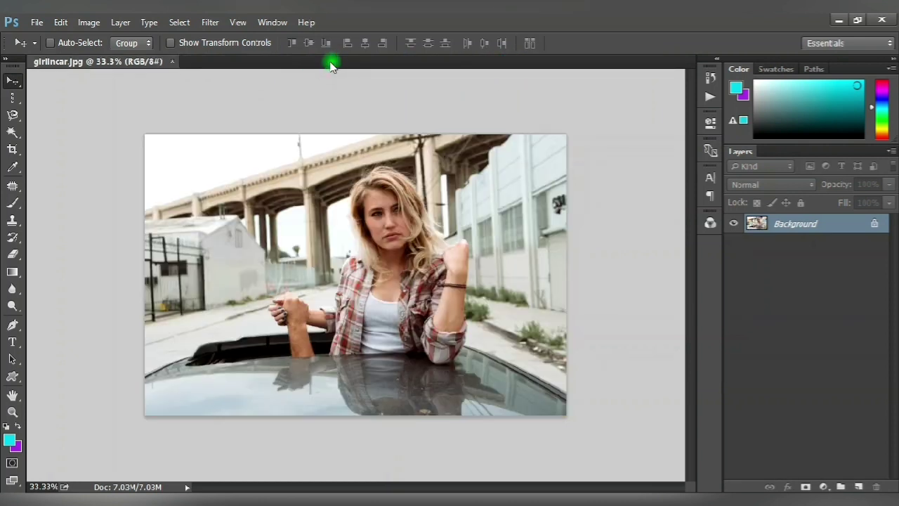
{"action": "left_click", "coordinate": [175, 63]}
Start a new document named proj1 with the Custom document type.
{"action": "left_click", "coordinate": [36, 22]}
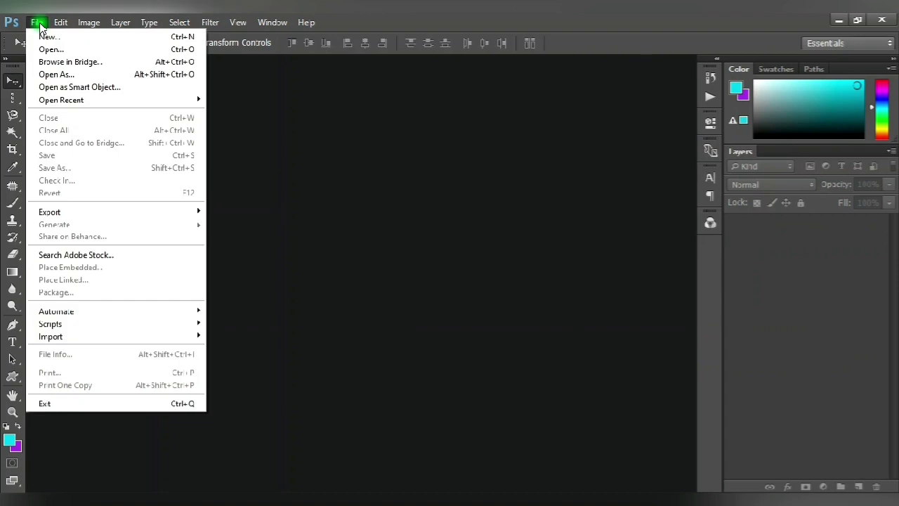
{"action": "left_click", "coordinate": [77, 40]}
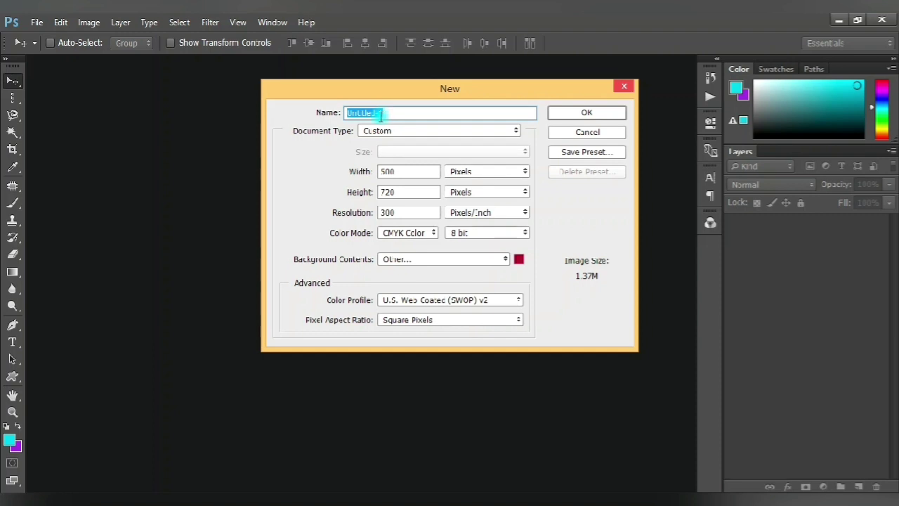
{"action": "type", "text": "proj"}
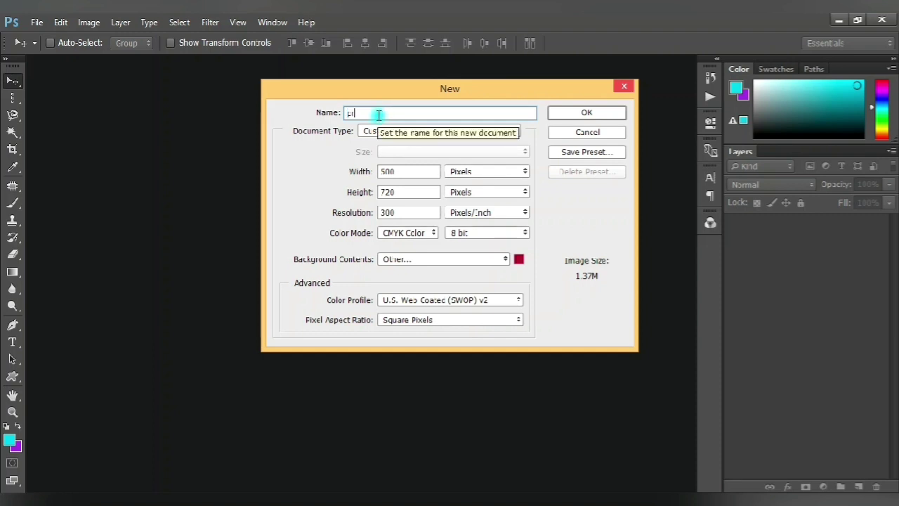
{"action": "type", "text": "1"}
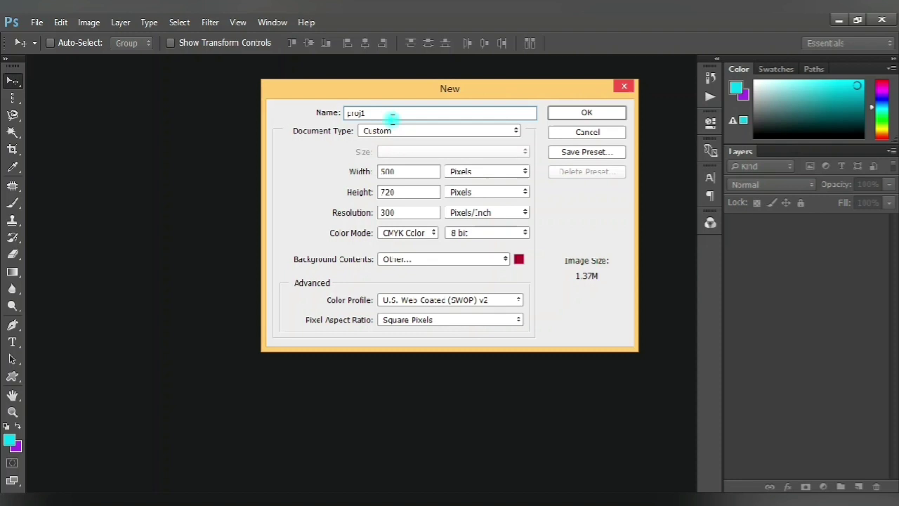
{"action": "left_click", "coordinate": [395, 131]}
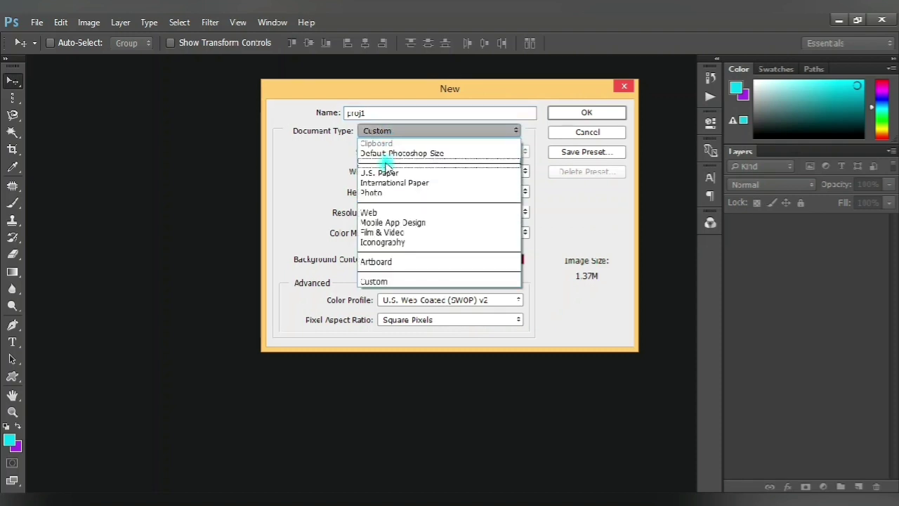
{"action": "left_click", "coordinate": [379, 282]}
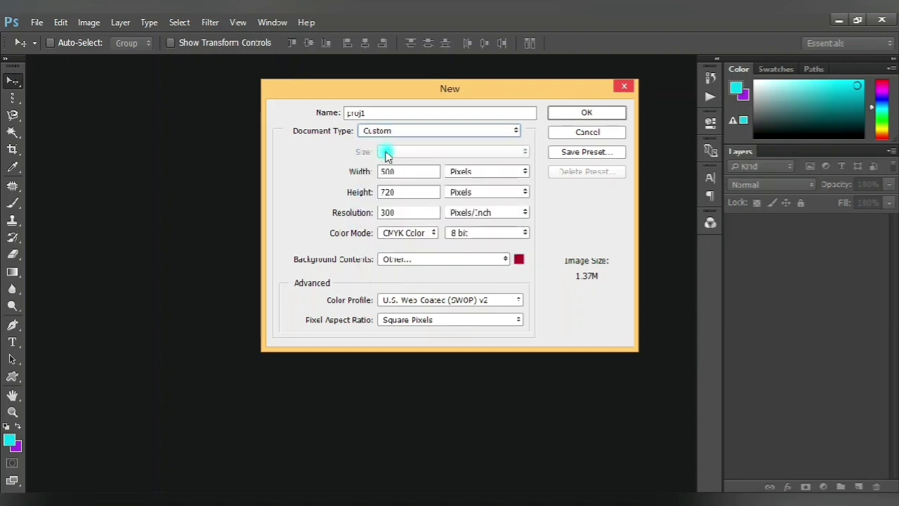
Choose pixels as the unit for the new document's width and height.
{"action": "double_click", "coordinate": [408, 171]}
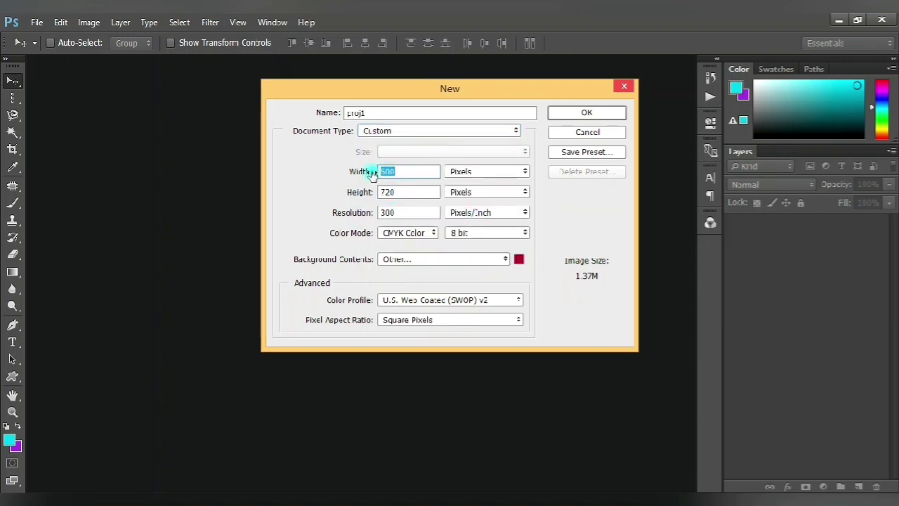
{"action": "left_click", "coordinate": [512, 171]}
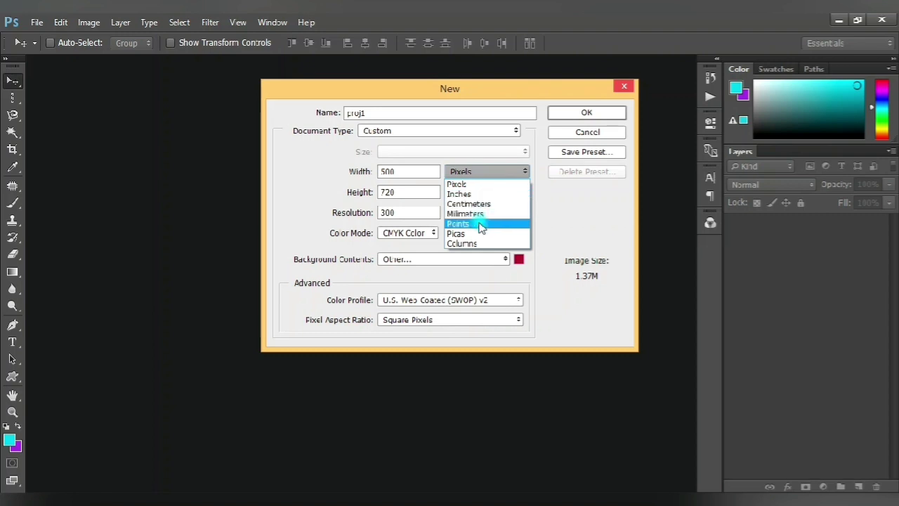
{"action": "left_click", "coordinate": [457, 183]}
{"action": "left_click", "coordinate": [392, 192]}
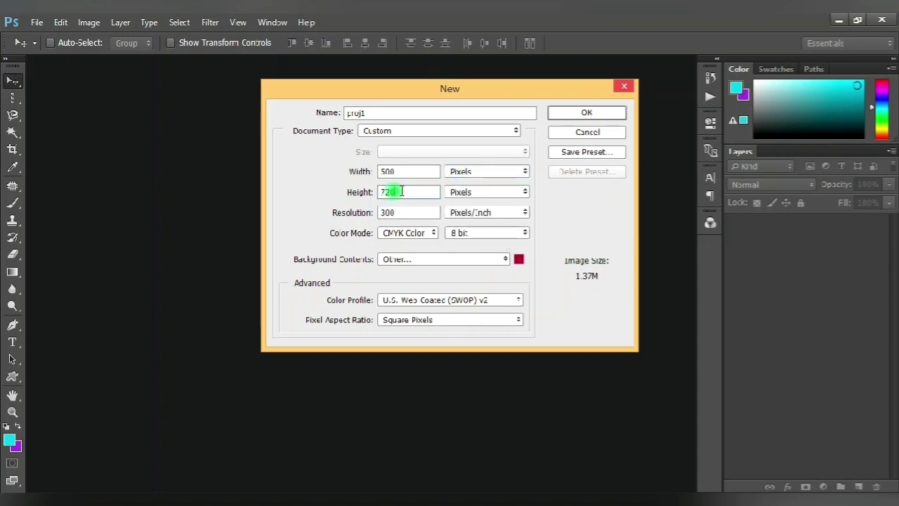
{"action": "left_click", "coordinate": [454, 192]}
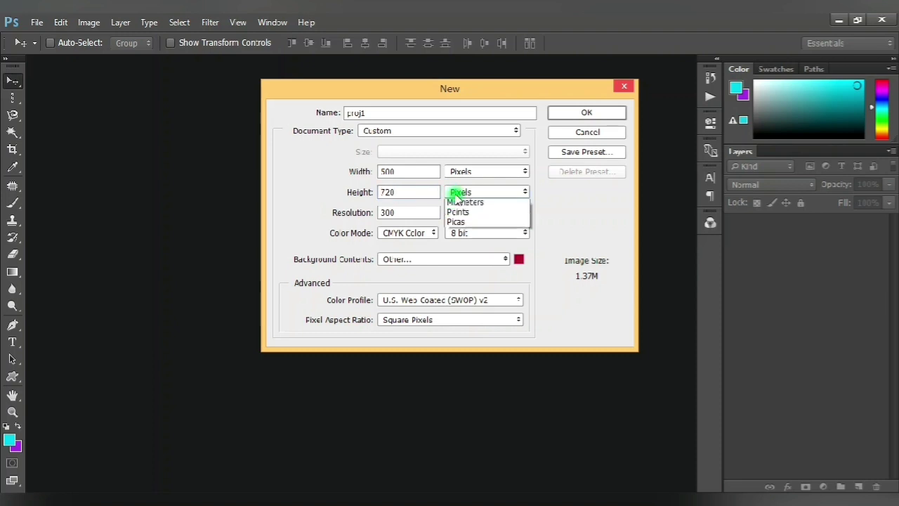
{"action": "left_click", "coordinate": [460, 197]}
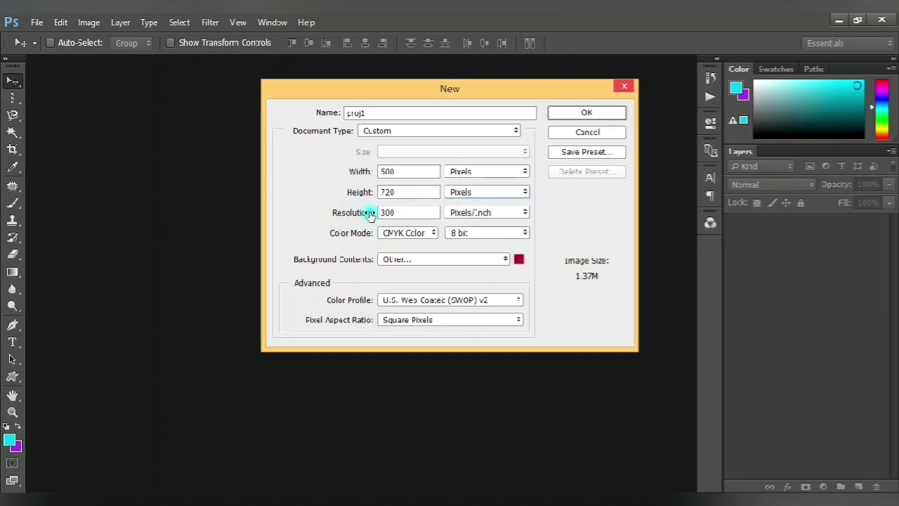
Set the new document to 2 inches wide and 3 inches high, in RGB Color mode.
{"action": "left_click", "coordinate": [481, 171]}
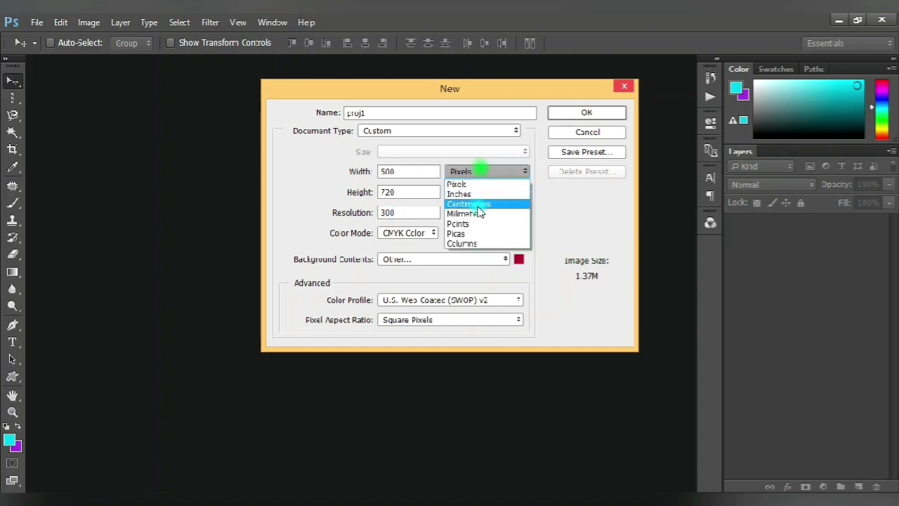
{"action": "left_click", "coordinate": [467, 194]}
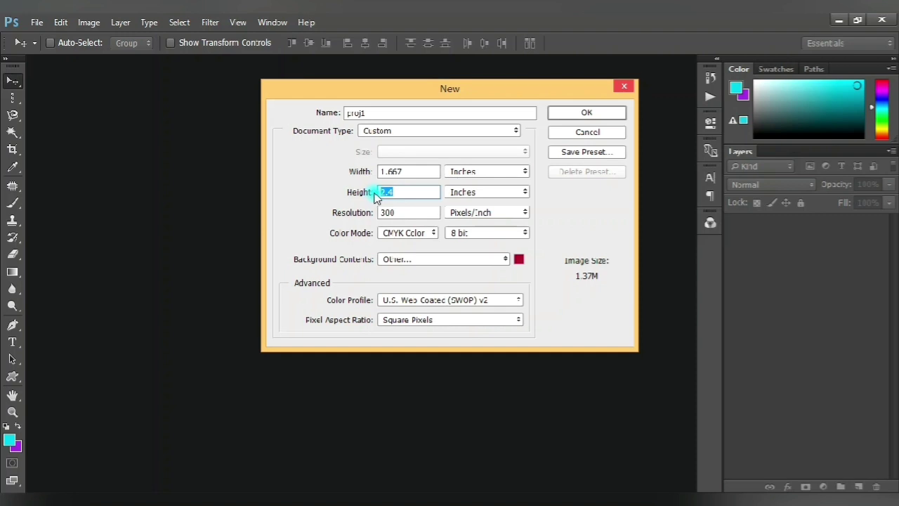
{"action": "type", "text": "3"}
{"action": "left_click", "coordinate": [360, 174]}
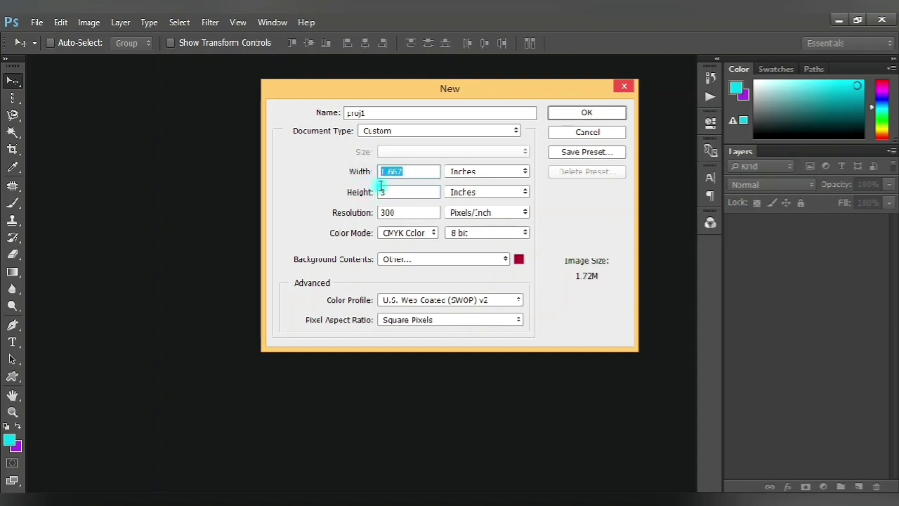
{"action": "type", "text": "2"}
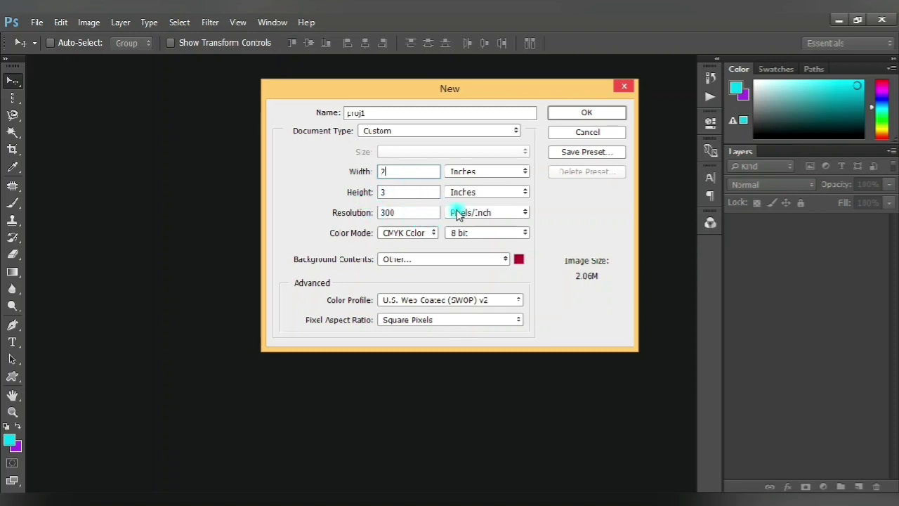
{"action": "left_click", "coordinate": [424, 239]}
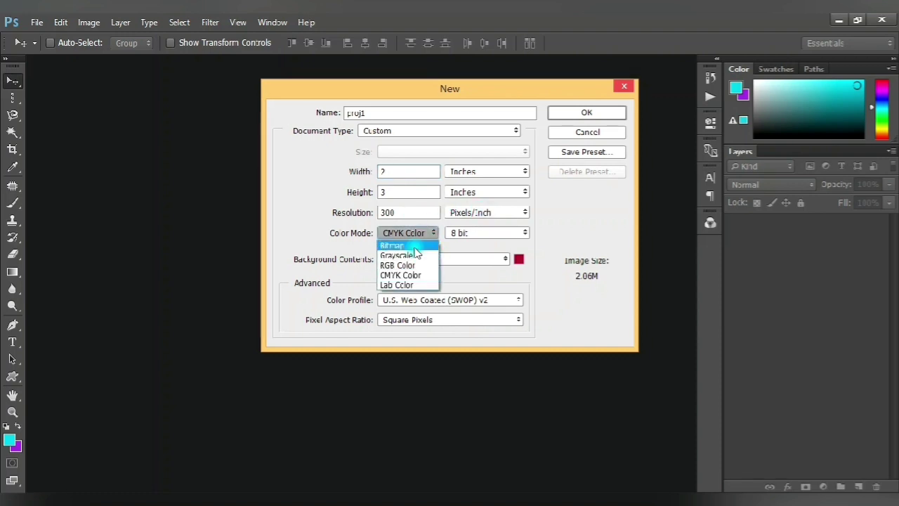
{"action": "left_click", "coordinate": [413, 264]}
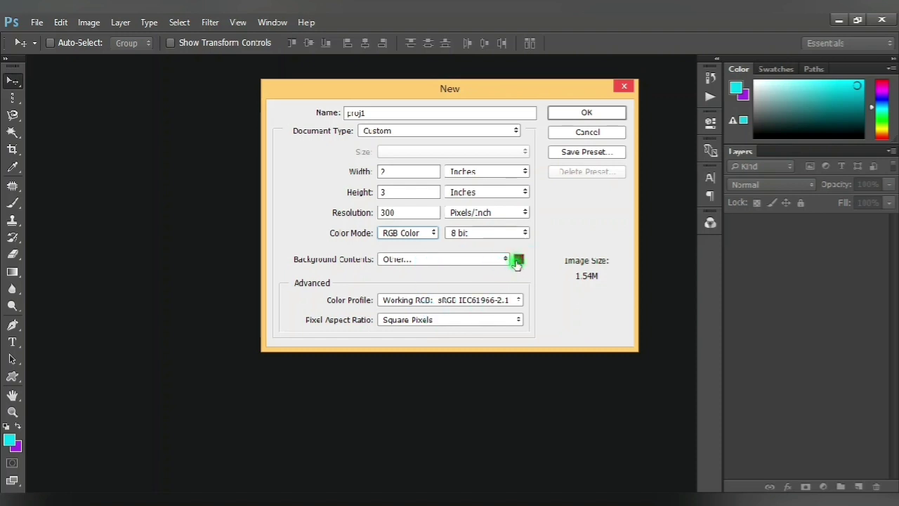
Set the new document's background contents to a custom white color.
{"action": "left_click", "coordinate": [518, 259]}
{"action": "left_click", "coordinate": [526, 117]}
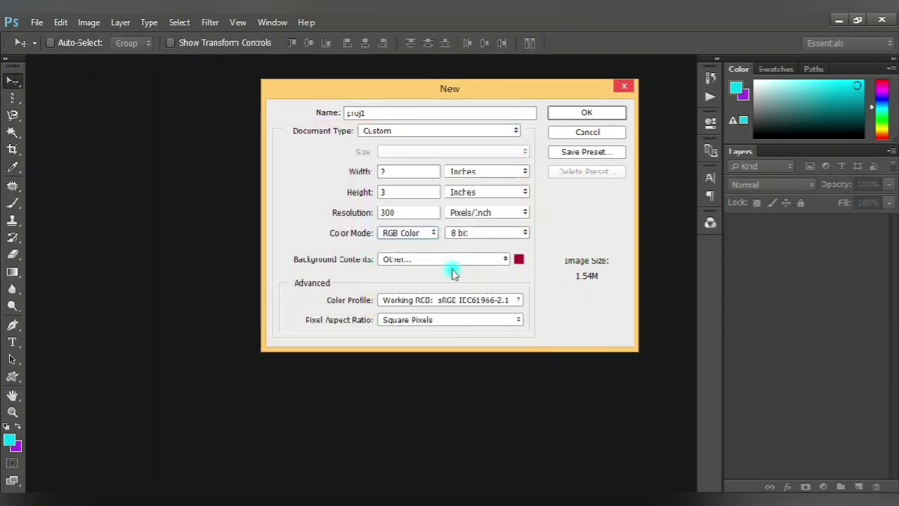
{"action": "left_click", "coordinate": [447, 261]}
{"action": "left_click", "coordinate": [421, 284]}
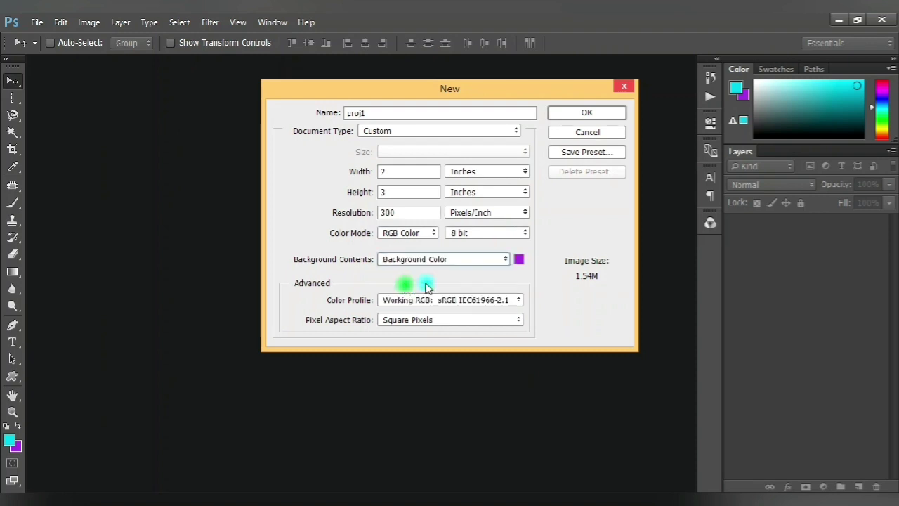
{"action": "left_click", "coordinate": [518, 260]}
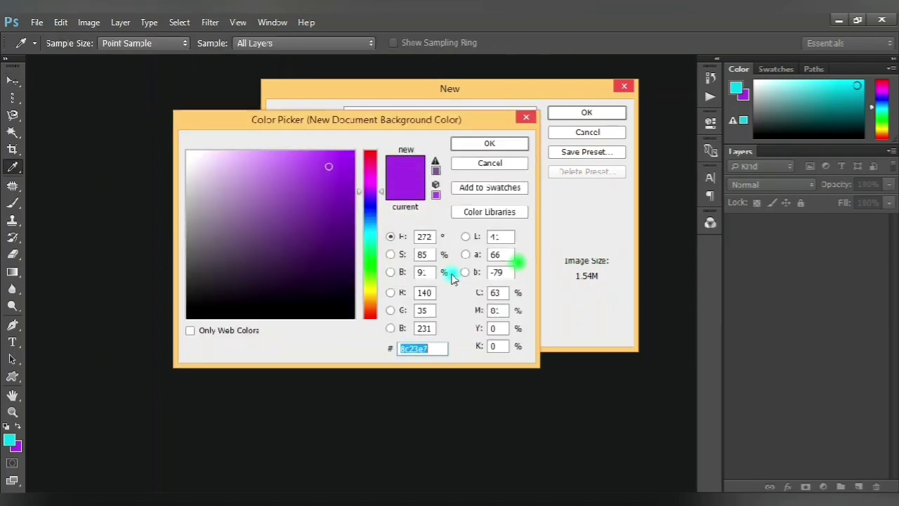
{"action": "left_click", "coordinate": [188, 154]}
{"action": "left_click", "coordinate": [492, 145]}
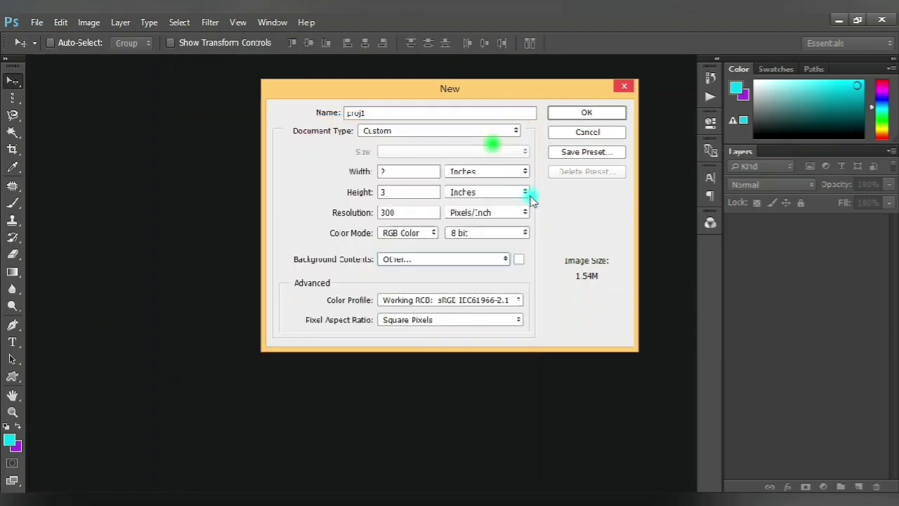
Create the proj1 document with the chosen settings and close it.
{"action": "left_click", "coordinate": [583, 116]}
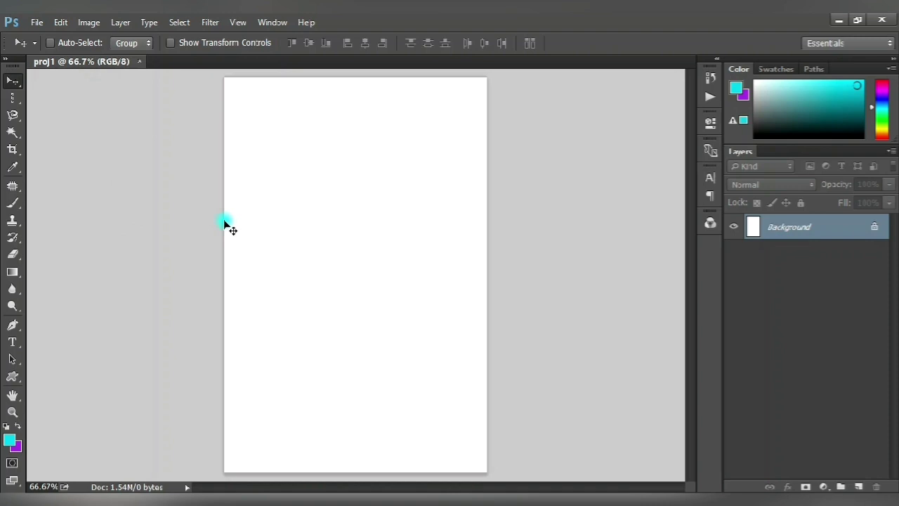
{"action": "left_click", "coordinate": [139, 63]}
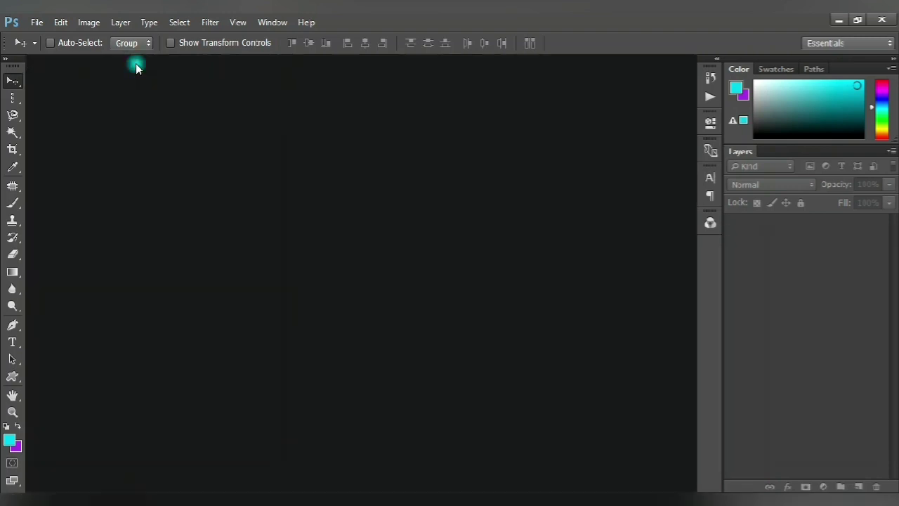
Open woman-camera.jpg from the images folder and activate the Move tool.
{"action": "left_click", "coordinate": [36, 23]}
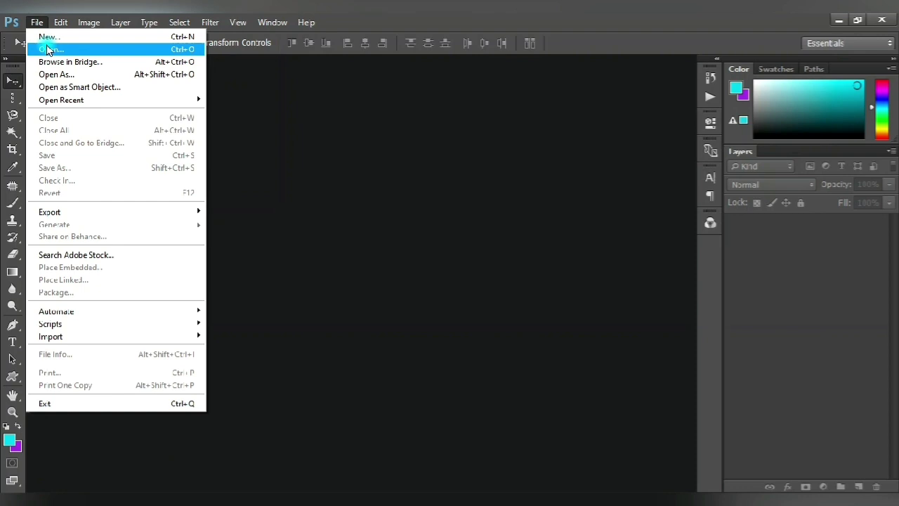
{"action": "left_click", "coordinate": [49, 49]}
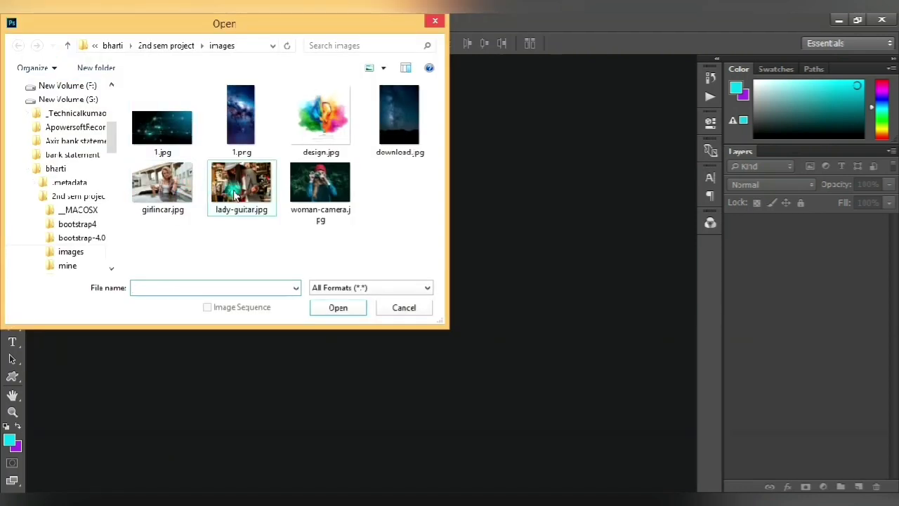
{"action": "left_click", "coordinate": [320, 217]}
{"action": "double_click", "coordinate": [322, 205]}
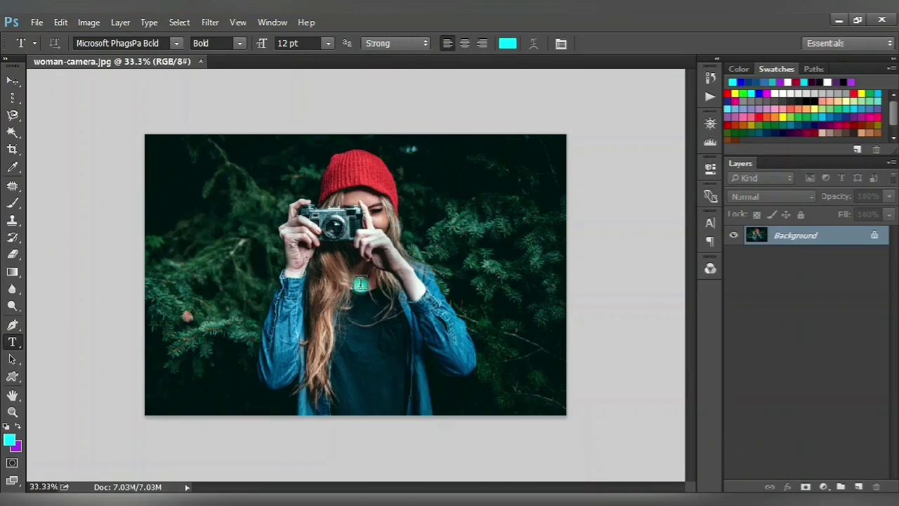
{"action": "left_click", "coordinate": [12, 81]}
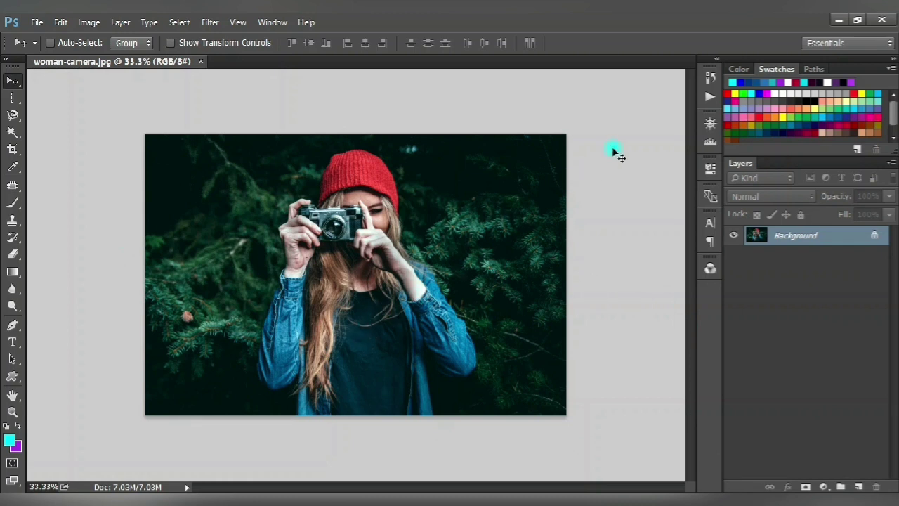
Compare the color picking options offered by the Color and Swatches panels.
{"action": "left_click", "coordinate": [738, 69]}
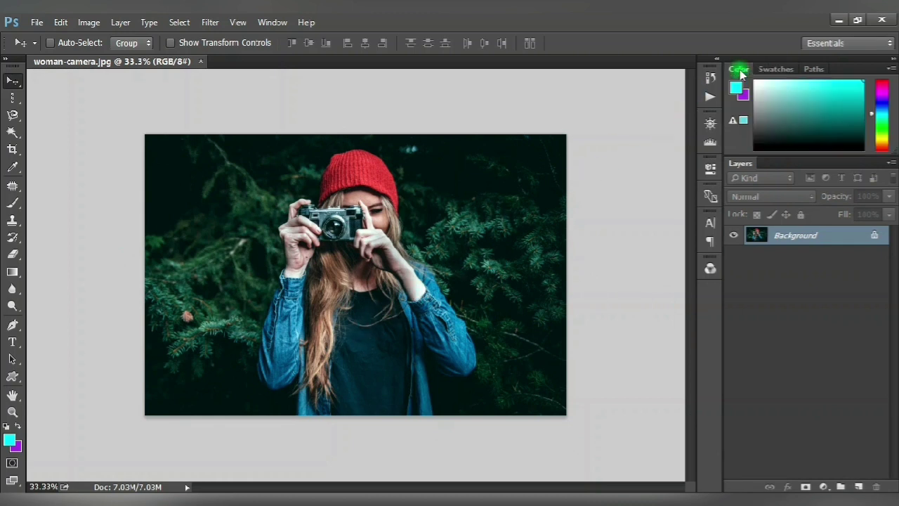
{"action": "left_click", "coordinate": [777, 69]}
{"action": "left_click", "coordinate": [735, 71]}
{"action": "left_click", "coordinate": [795, 93]}
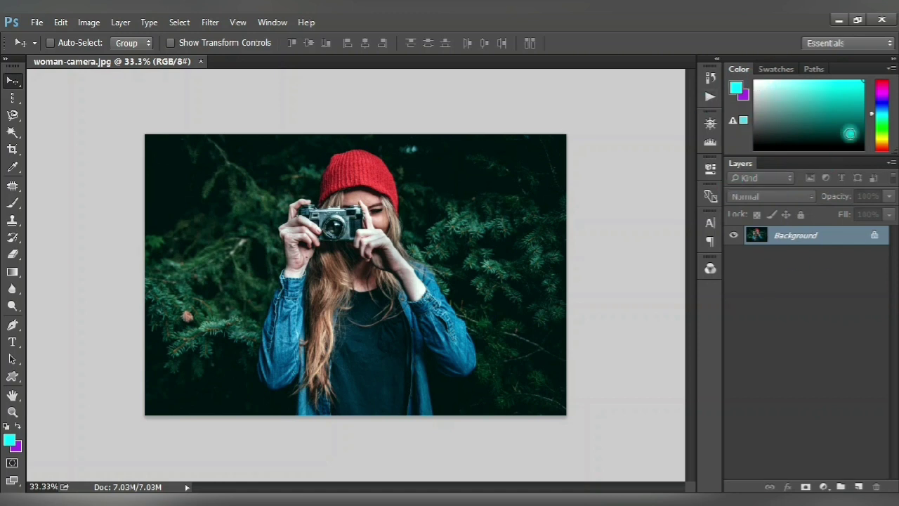
{"action": "left_click", "coordinate": [776, 71]}
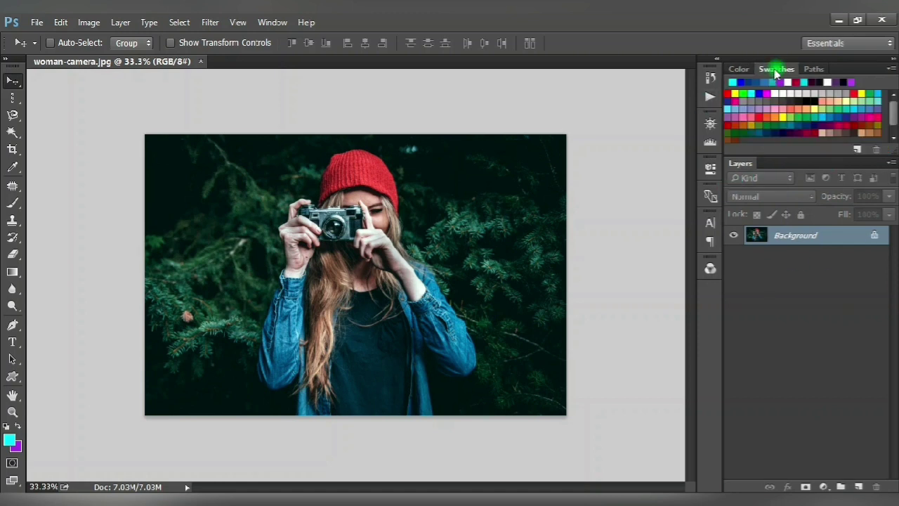
{"action": "left_click", "coordinate": [739, 70]}
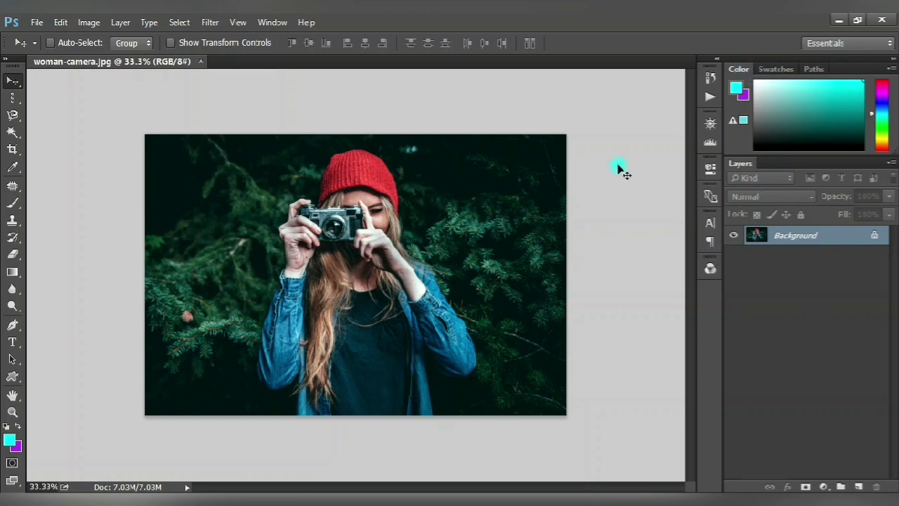
Try purple, white, blue and dark red swatches as the foreground color, finishing with cyan.
{"action": "left_click", "coordinate": [777, 69]}
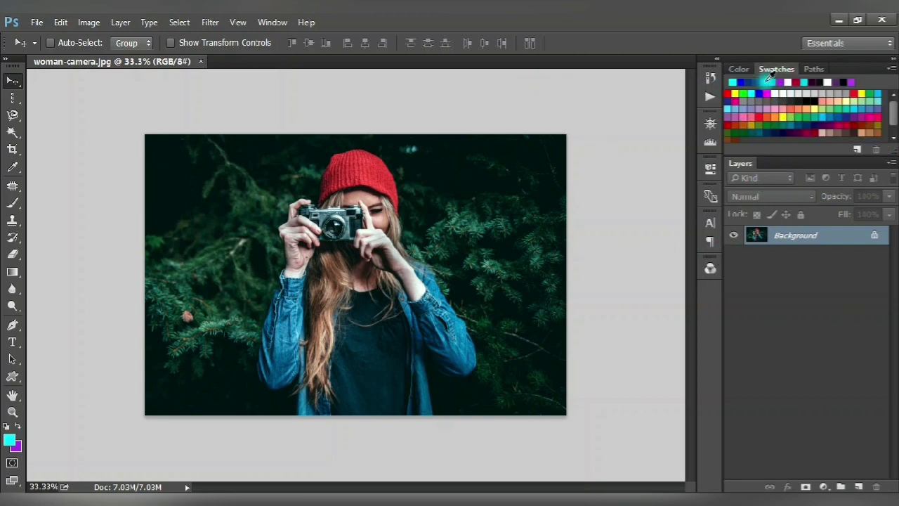
{"action": "left_click", "coordinate": [780, 82]}
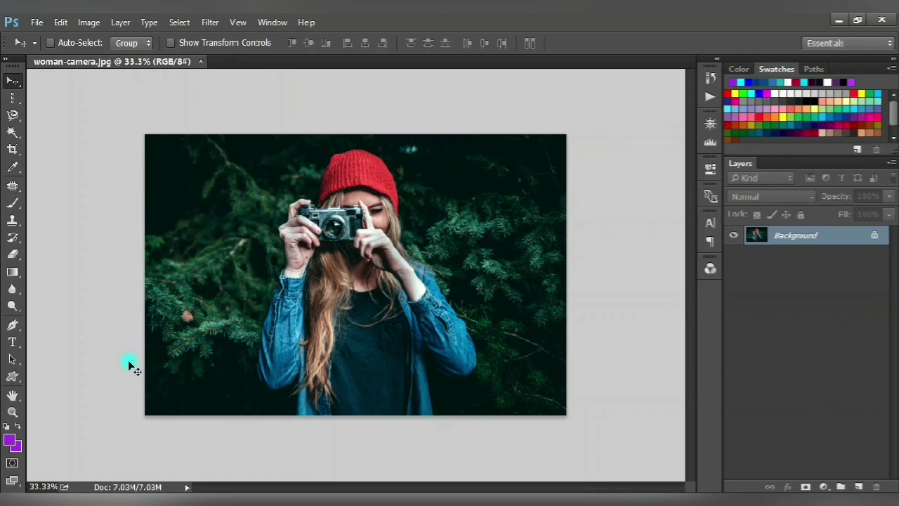
{"action": "left_click", "coordinate": [785, 92]}
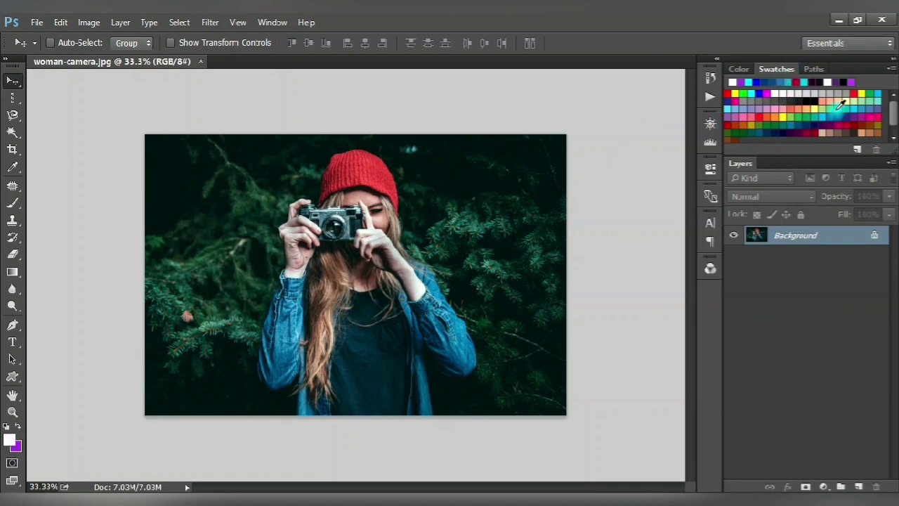
{"action": "left_click", "coordinate": [830, 115]}
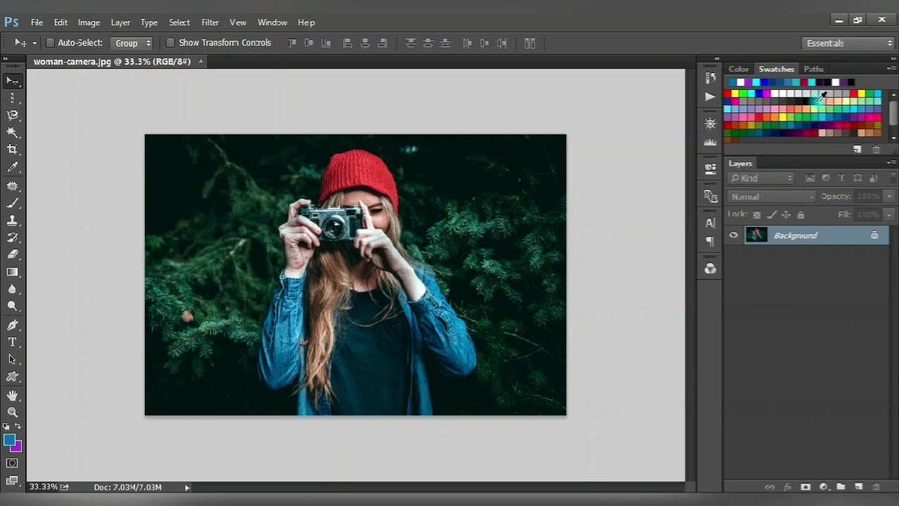
{"action": "left_click", "coordinate": [735, 82]}
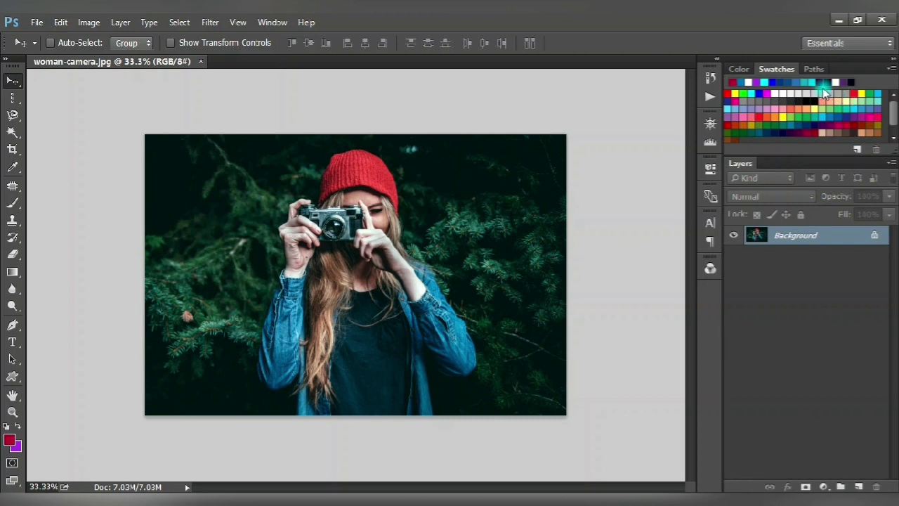
{"action": "left_click", "coordinate": [818, 80]}
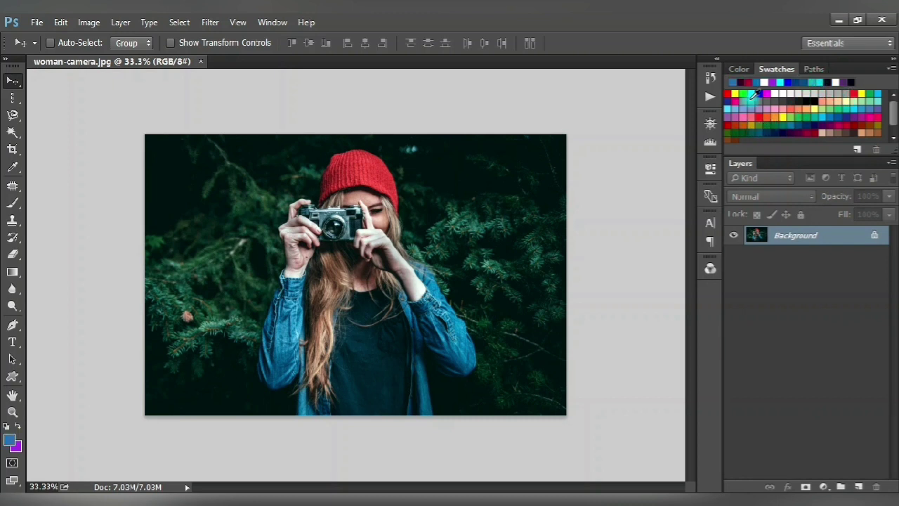
{"action": "left_click", "coordinate": [750, 95]}
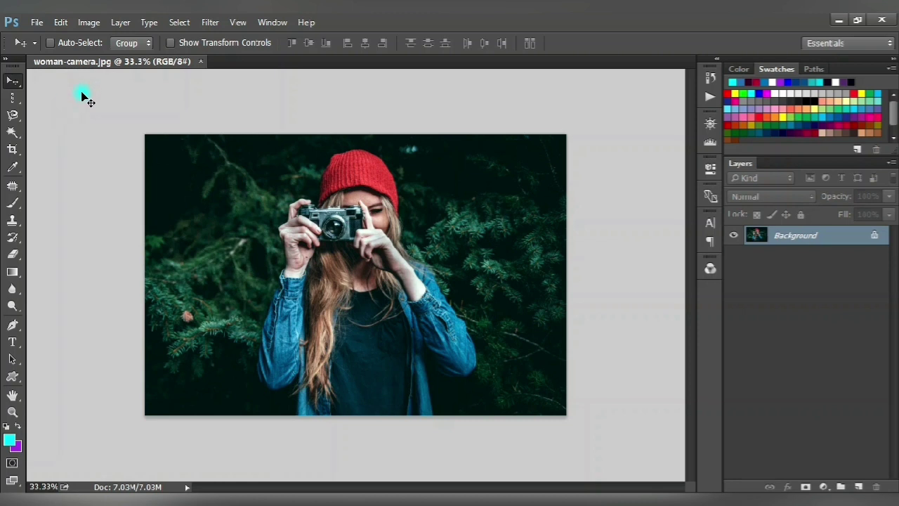
Show the Histogram of the woman-camera.jpg image and hide it again, twice.
{"action": "left_click", "coordinate": [273, 23]}
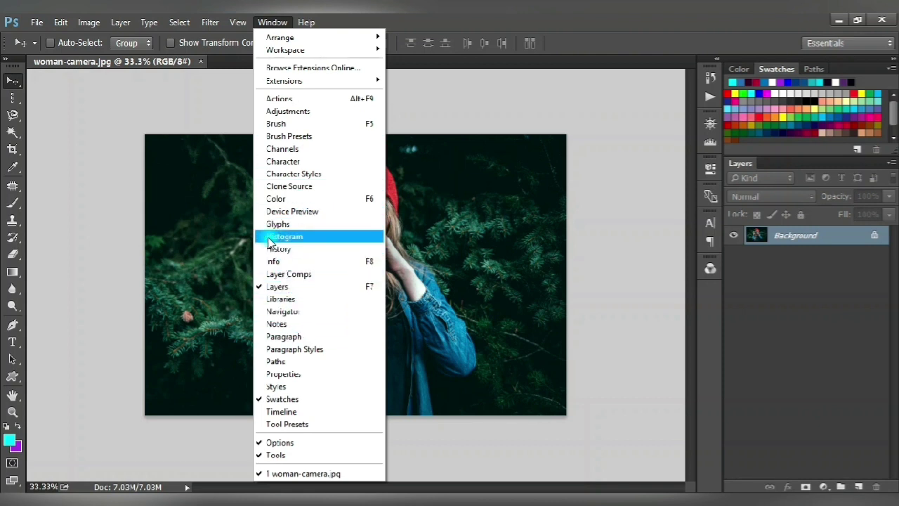
{"action": "left_click", "coordinate": [309, 239]}
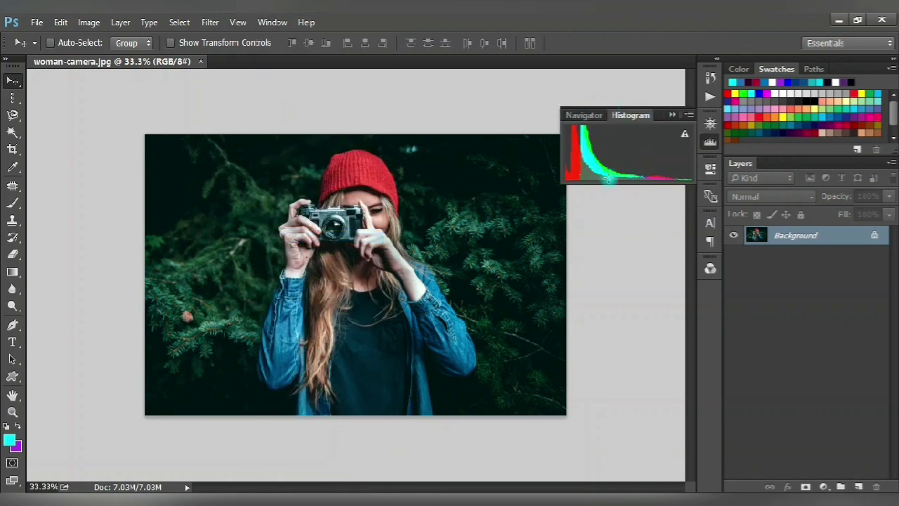
{"action": "left_click", "coordinate": [672, 116]}
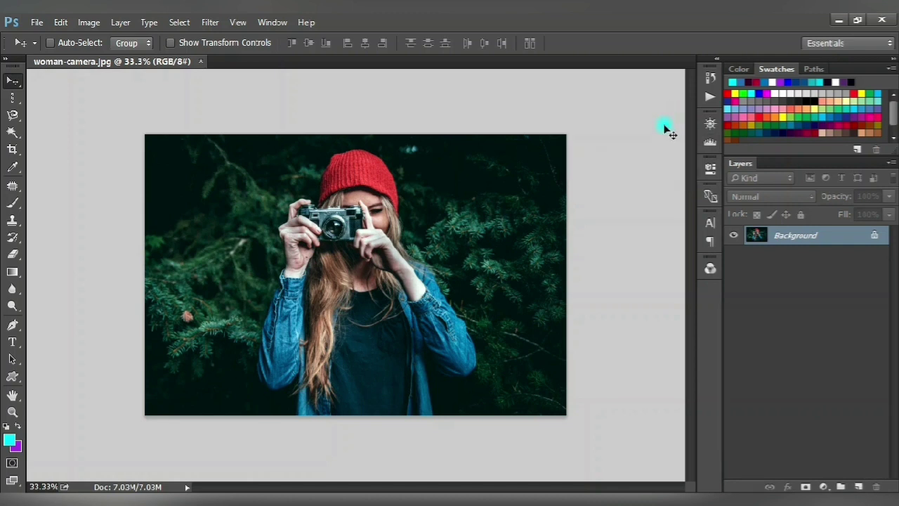
{"action": "left_click", "coordinate": [273, 23]}
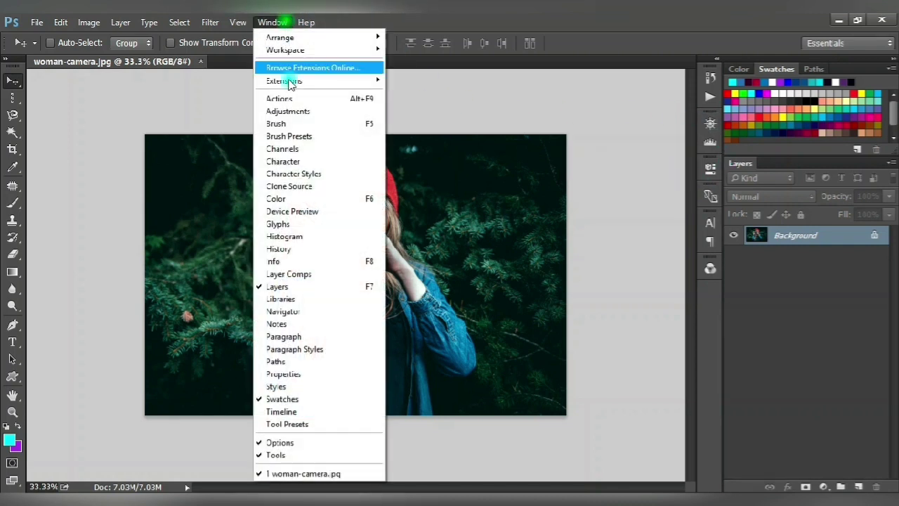
{"action": "left_click", "coordinate": [283, 237]}
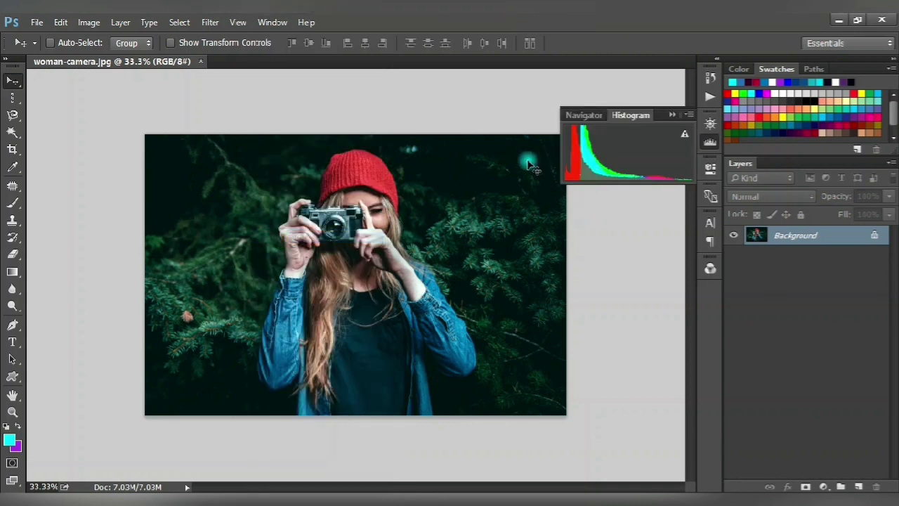
{"action": "left_click", "coordinate": [274, 23]}
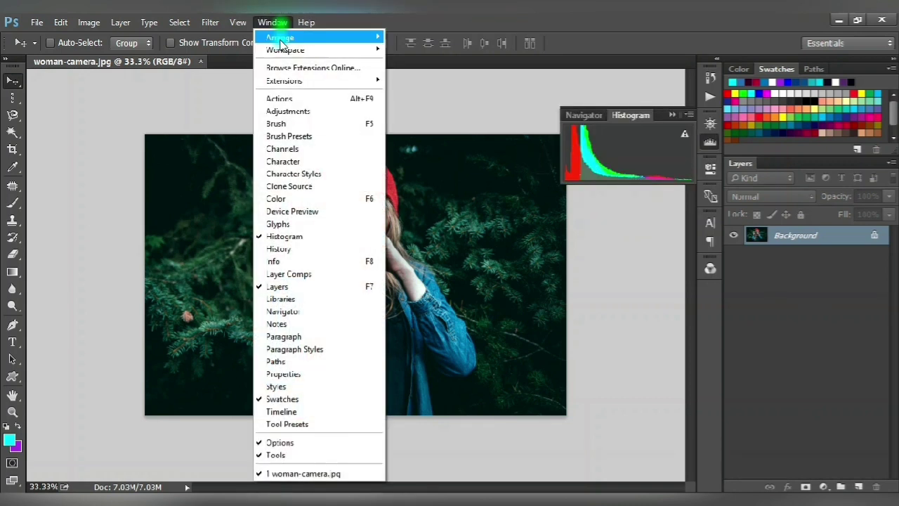
{"action": "left_click", "coordinate": [270, 237]}
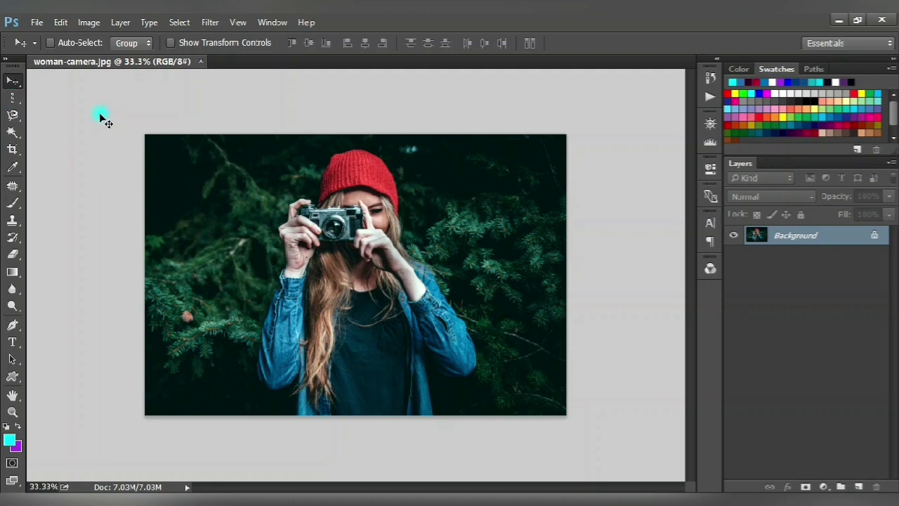
Change the active type tool to the Vertical Type Tool.
{"action": "left_click", "coordinate": [12, 341]}
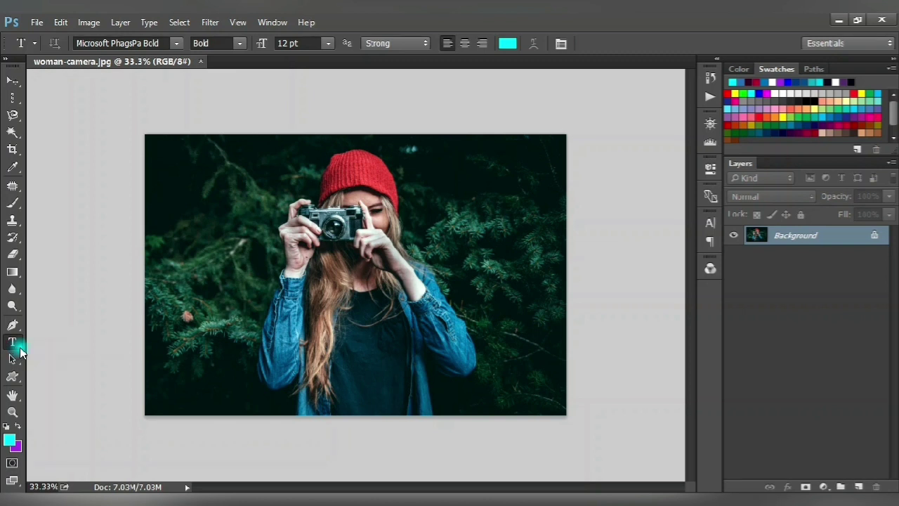
{"action": "right_click", "coordinate": [20, 351]}
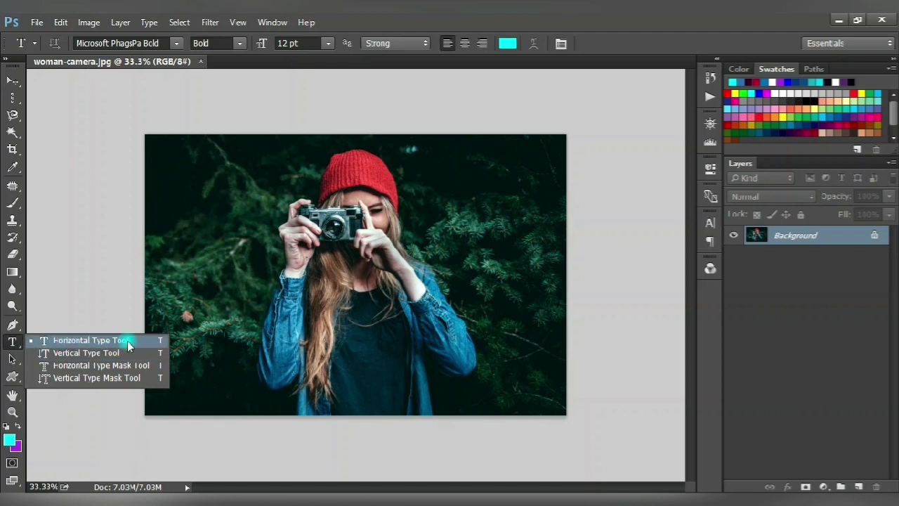
{"action": "left_click", "coordinate": [82, 351]}
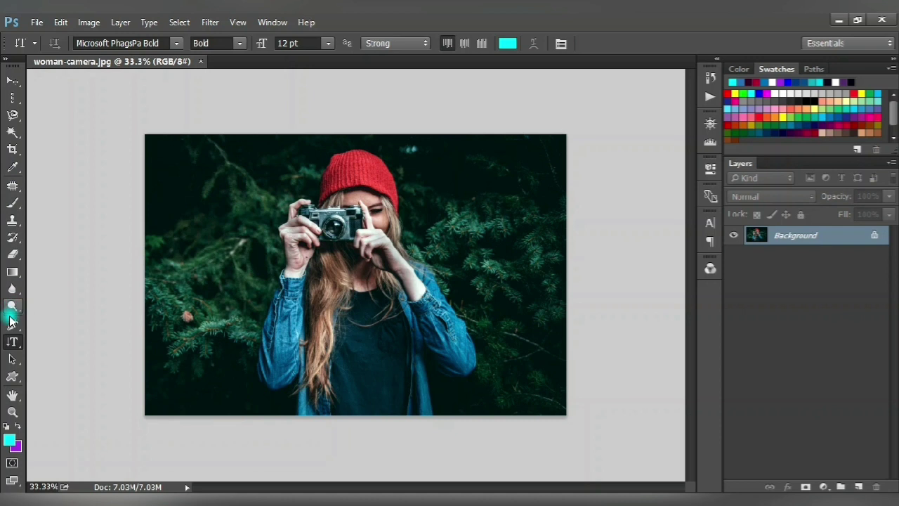
Compare the options of the Move, lasso, Crop and Vertical Type tools, including the available font sizes.
{"action": "left_click", "coordinate": [12, 80]}
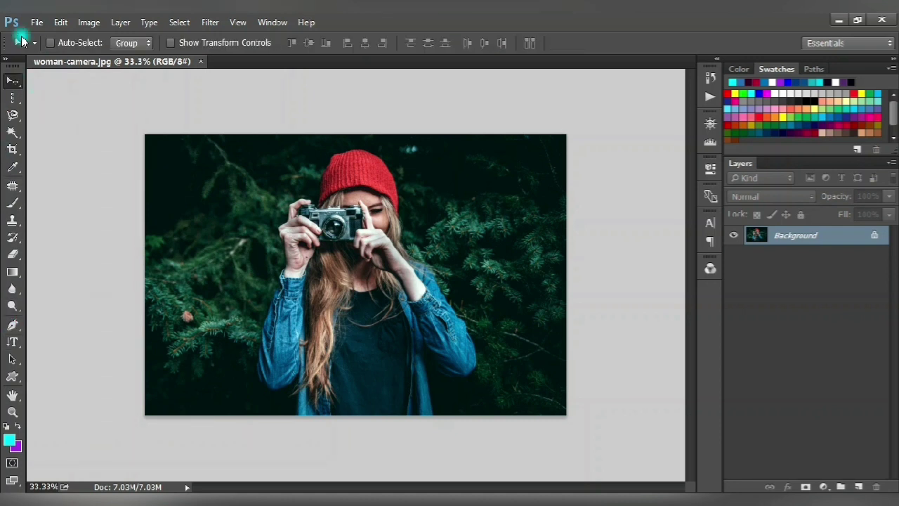
{"action": "left_click", "coordinate": [12, 115]}
{"action": "left_click", "coordinate": [11, 150]}
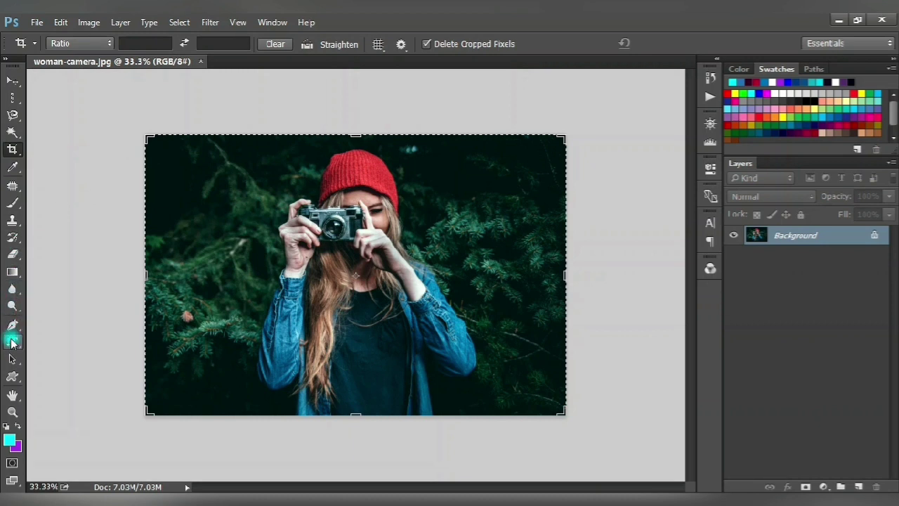
{"action": "left_click", "coordinate": [12, 344]}
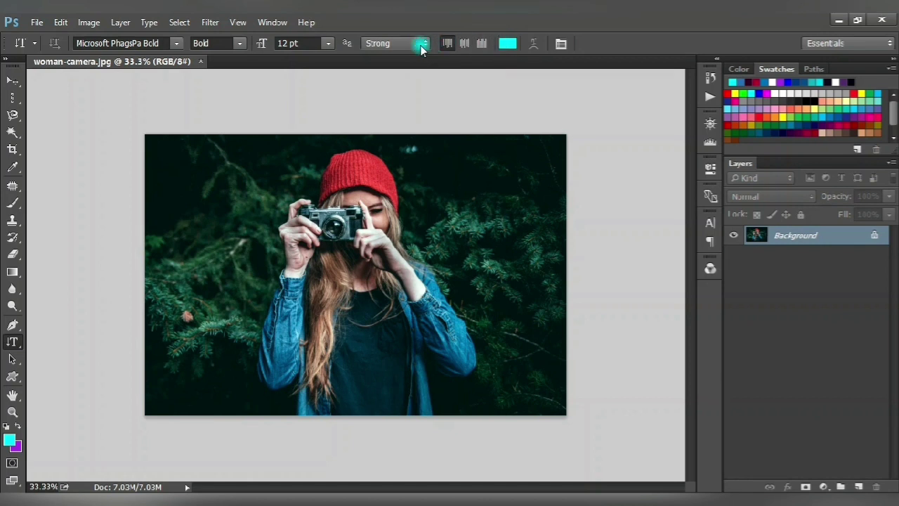
{"action": "left_click", "coordinate": [328, 43]}
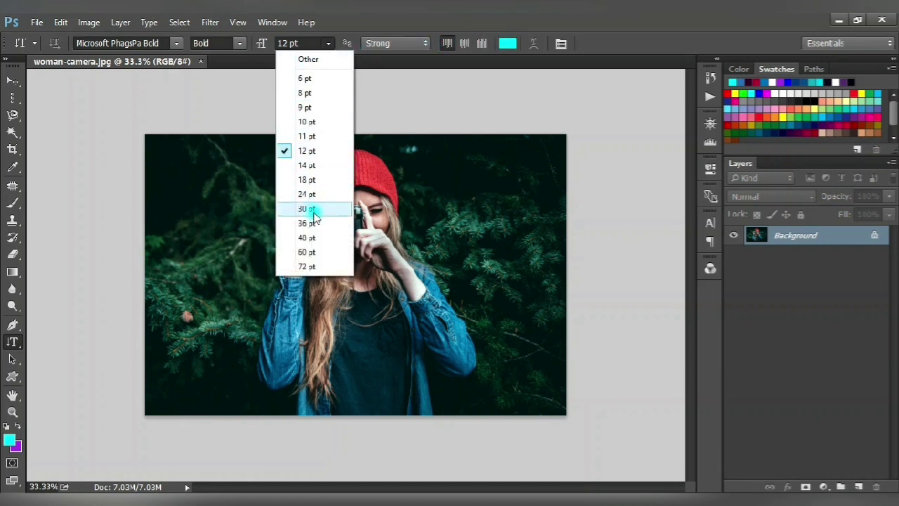
{"action": "left_click", "coordinate": [328, 43]}
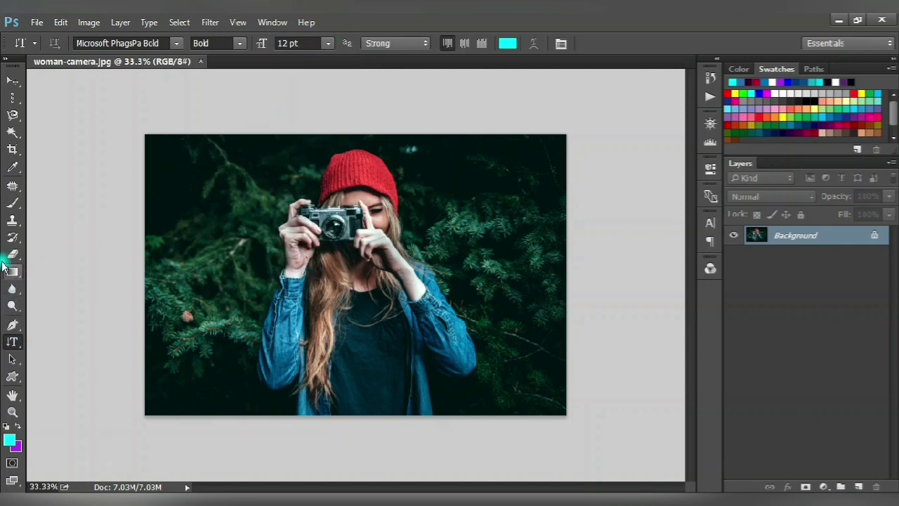
Activate the Brush tool and set its size to 88 px.
{"action": "left_click", "coordinate": [13, 205]}
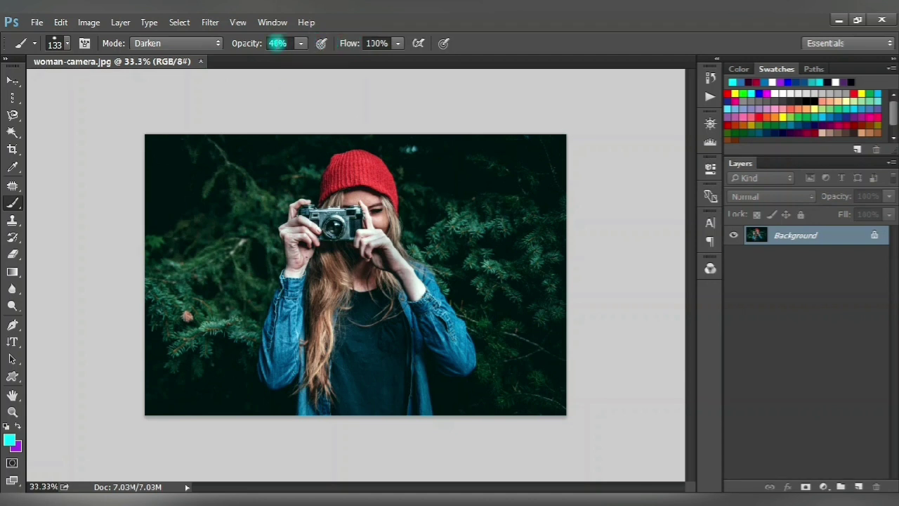
{"action": "left_click", "coordinate": [67, 42]}
{"action": "left_click_drag", "start_coordinate": [124, 85], "coordinate": [84, 82]}
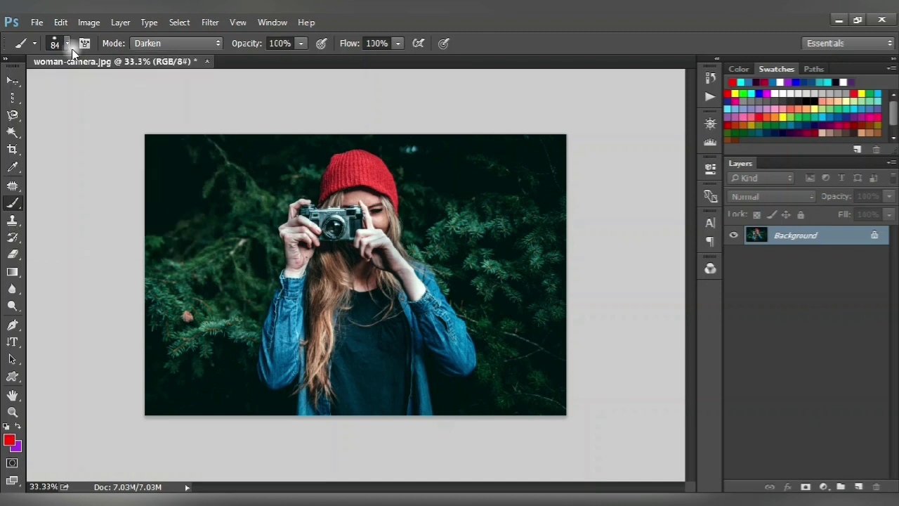
{"action": "left_click", "coordinate": [70, 50]}
{"action": "mouse_move", "coordinate": [110, 85]}
{"action": "left_mouse_down"}
{"action": "mouse_move", "coordinate": [101, 90]}
{"action": "mouse_move", "coordinate": [112, 88]}
{"action": "left_mouse_up"}
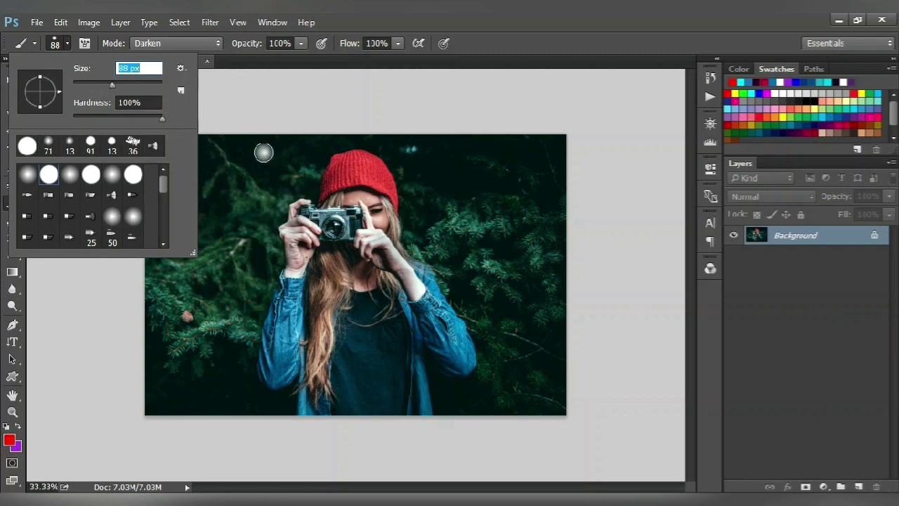
Paint red brush strokes over the woman's face and hand, and undo them one after another.
{"action": "left_click", "coordinate": [358, 197]}
{"action": "mouse_move", "coordinate": [358, 196]}
{"action": "left_mouse_down"}
{"action": "mouse_move", "coordinate": [384, 200]}
{"action": "mouse_move", "coordinate": [380, 215]}
{"action": "mouse_move", "coordinate": [391, 204]}
{"action": "mouse_move", "coordinate": [378, 230]}
{"action": "mouse_move", "coordinate": [359, 220]}
{"action": "mouse_move", "coordinate": [378, 239]}
{"action": "mouse_move", "coordinate": [347, 239]}
{"action": "mouse_move", "coordinate": [371, 254]}
{"action": "mouse_move", "coordinate": [384, 237]}
{"action": "mouse_move", "coordinate": [378, 258]}
{"action": "mouse_move", "coordinate": [382, 247]}
{"action": "mouse_move", "coordinate": [385, 260]}
{"action": "mouse_move", "coordinate": [397, 247]}
{"action": "mouse_move", "coordinate": [416, 282]}
{"action": "left_mouse_up"}
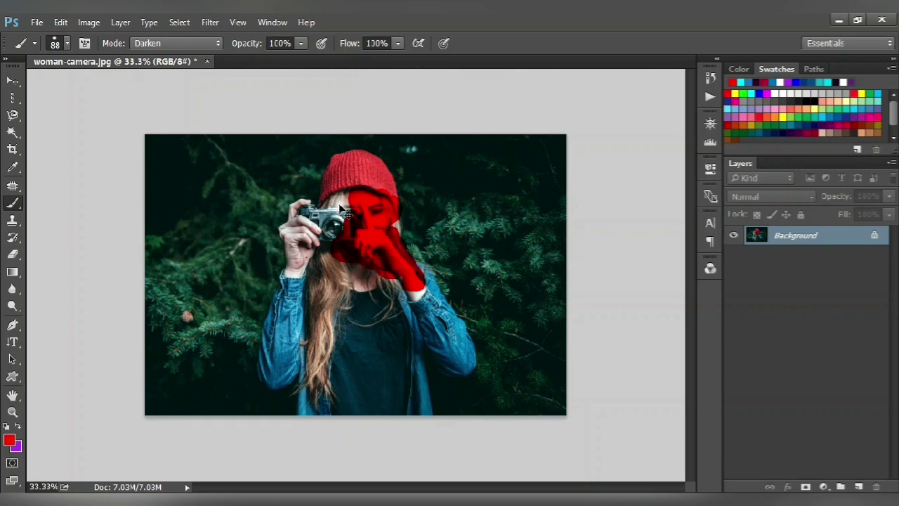
{"action": "key", "text": "ctrl+z"}
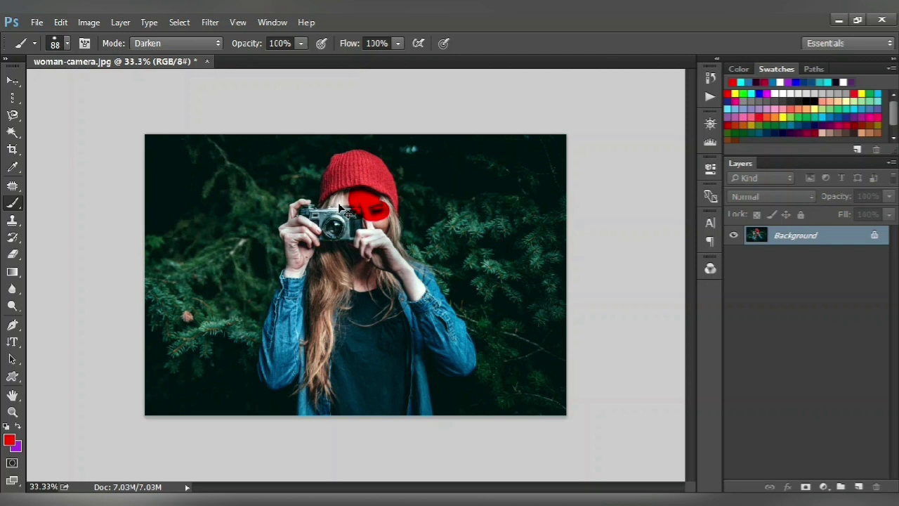
{"action": "key", "text": "ctrl+alt+z"}
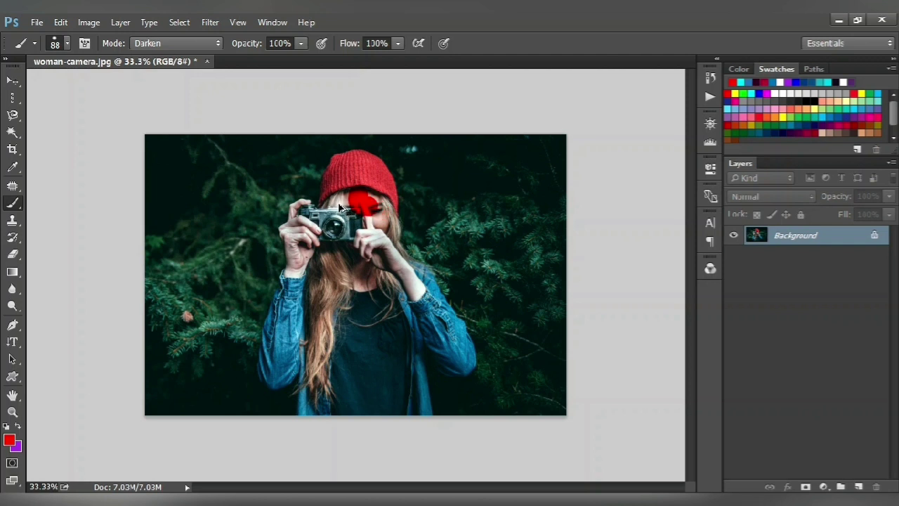
{"action": "key", "text": "ctrl+alt+z"}
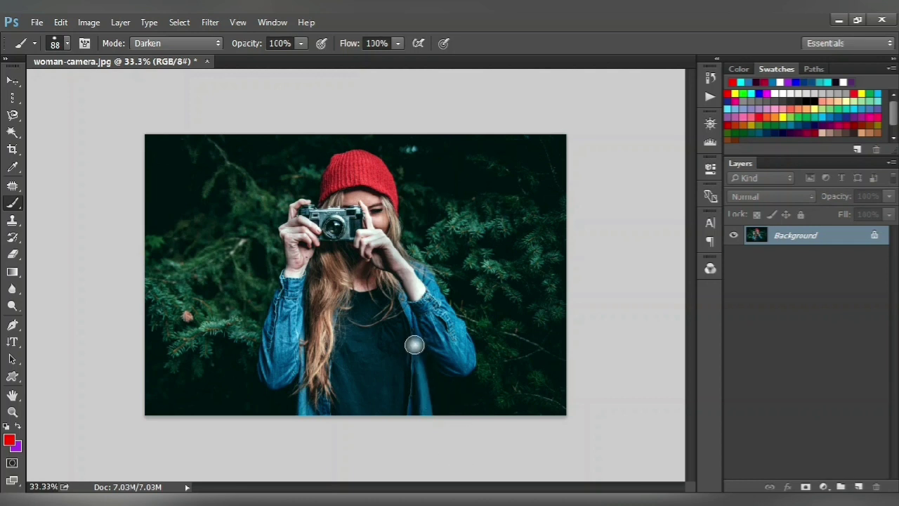
Activate the Move tool and close woman-camera.jpg without saving the changes.
{"action": "left_click", "coordinate": [12, 81]}
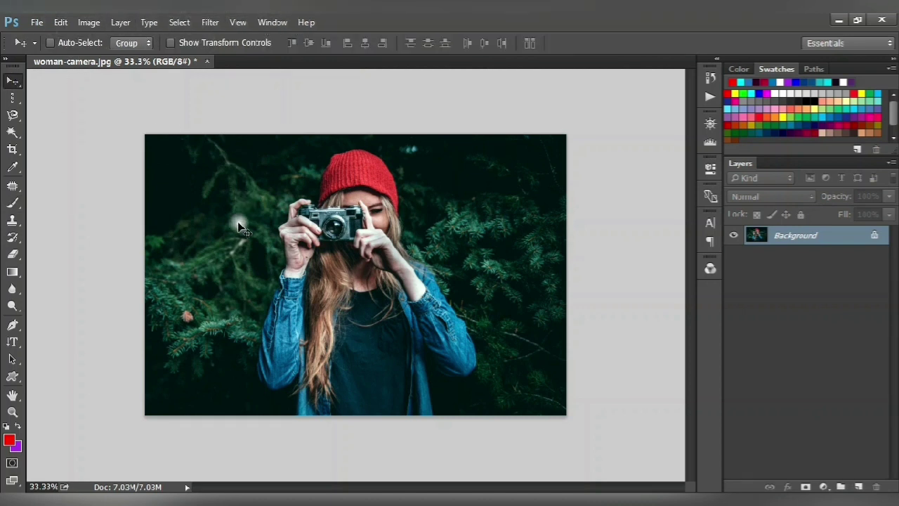
{"action": "left_click", "coordinate": [36, 22]}
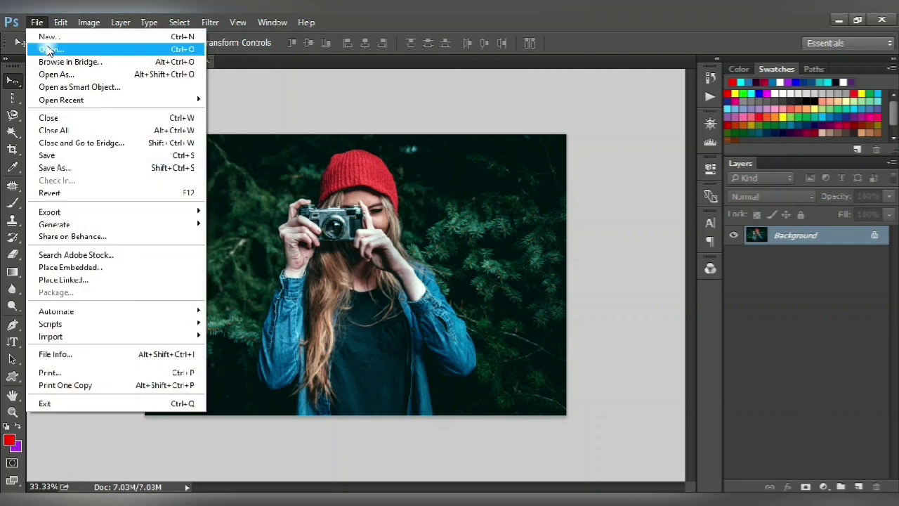
{"action": "left_click", "coordinate": [61, 118]}
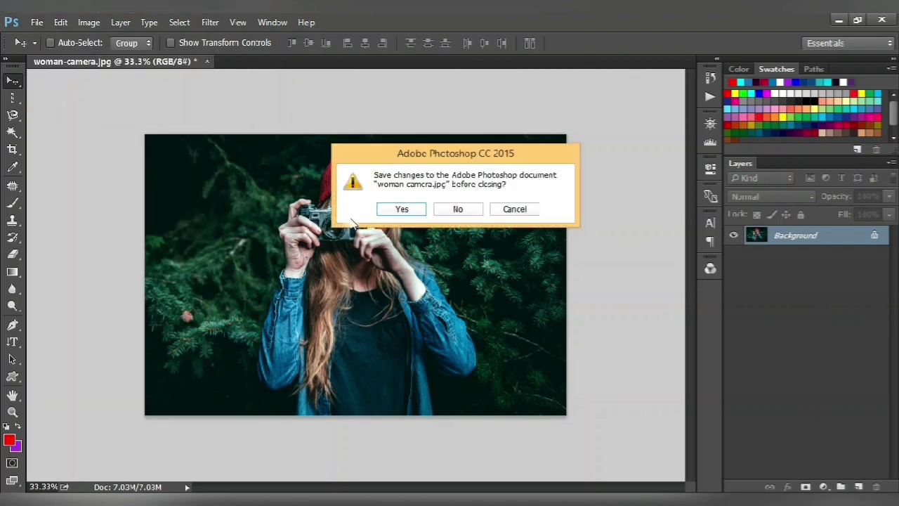
{"action": "left_click", "coordinate": [458, 209]}
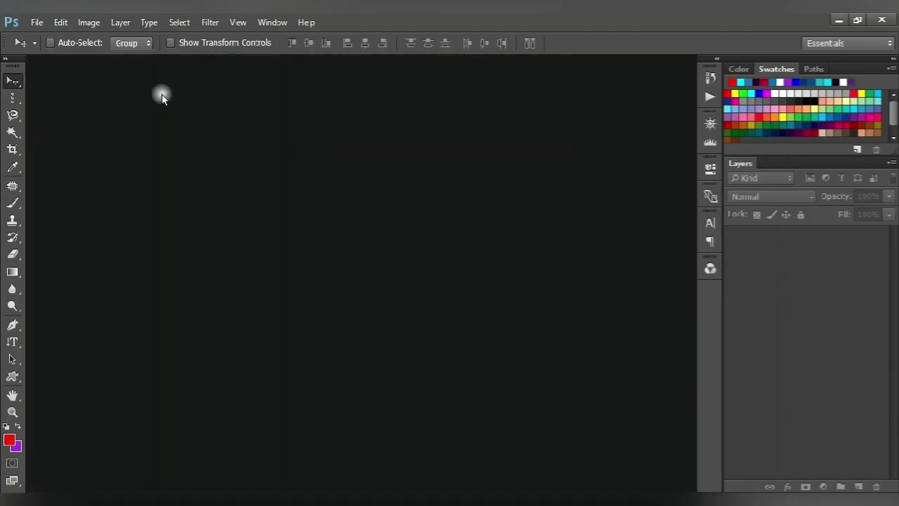
Open the image lady-guitar.jpg.
{"action": "left_click", "coordinate": [37, 21]}
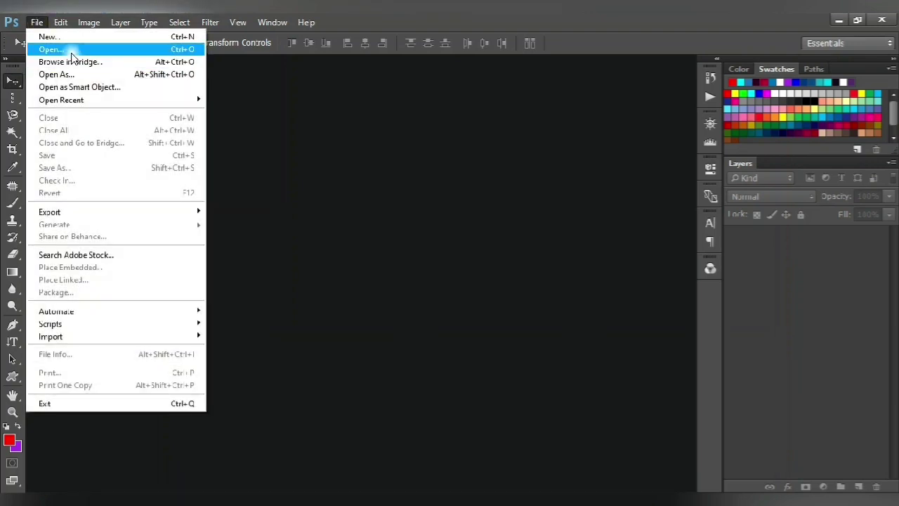
{"action": "left_click", "coordinate": [71, 51]}
{"action": "double_click", "coordinate": [243, 190]}
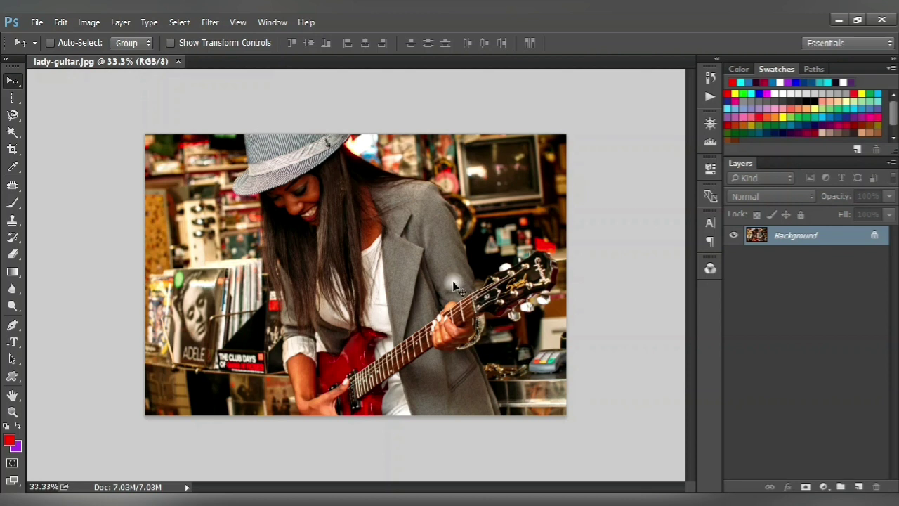
Activate the Zoom tool in zoom-in mode and magnify the woman's hair in stages to 500%.
{"action": "key", "text": "ctrl"}
{"action": "left_click", "coordinate": [9, 416]}
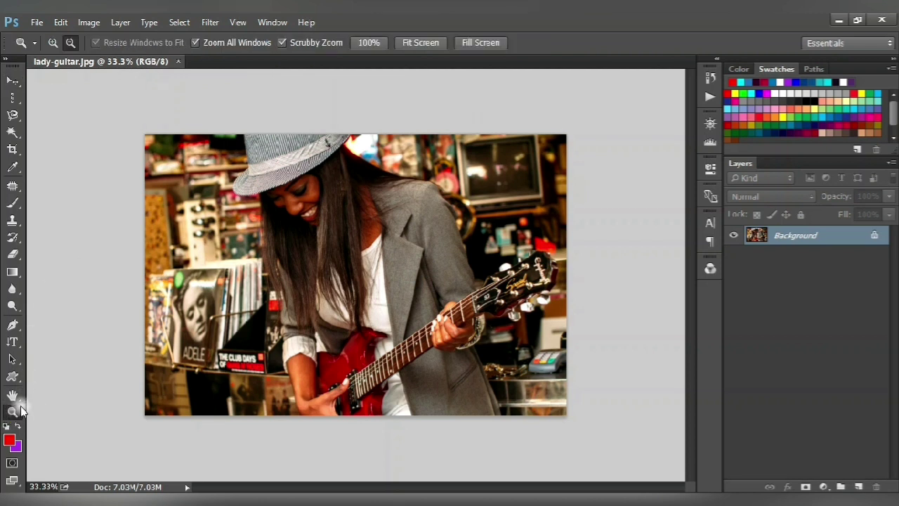
{"action": "left_click", "coordinate": [55, 44]}
{"action": "left_click", "coordinate": [69, 45]}
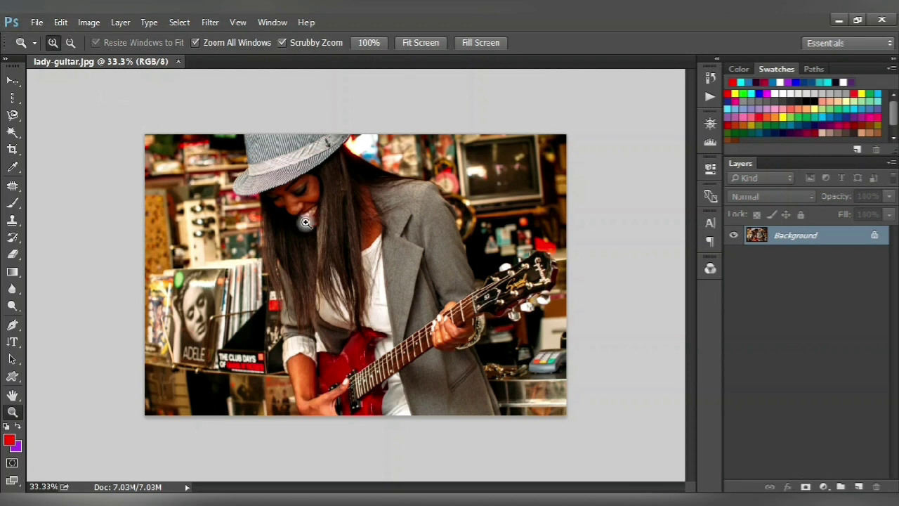
{"action": "left_click", "coordinate": [375, 252]}
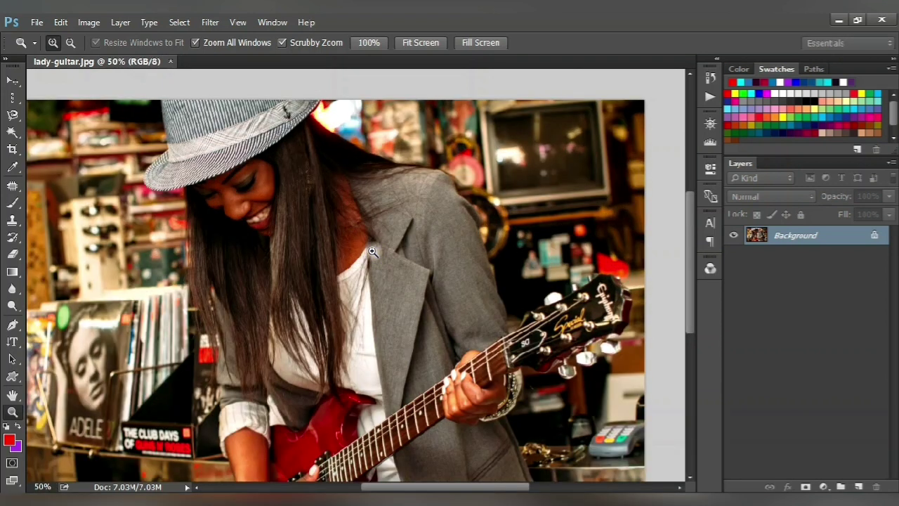
{"action": "left_click", "coordinate": [226, 208]}
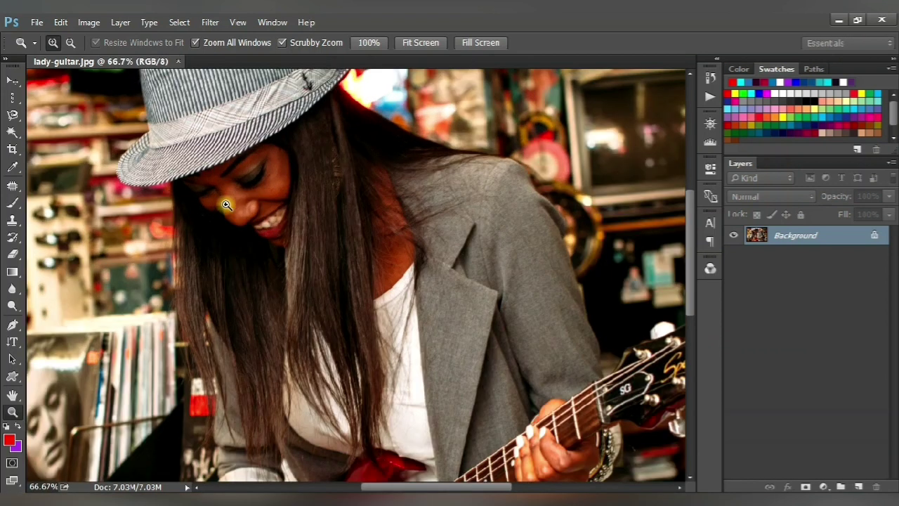
{"action": "left_click", "coordinate": [171, 236]}
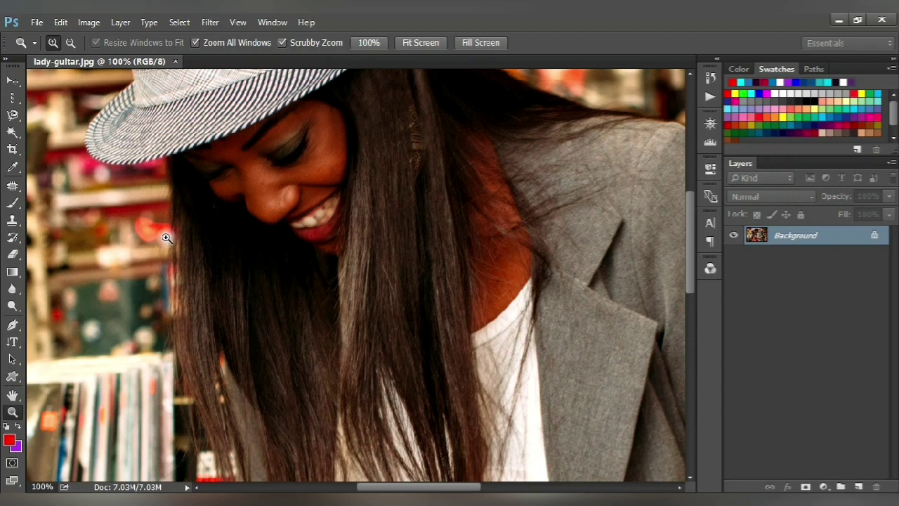
{"action": "scroll", "coordinate": [165, 274], "scroll_direction": "down", "scroll_amount": 1}
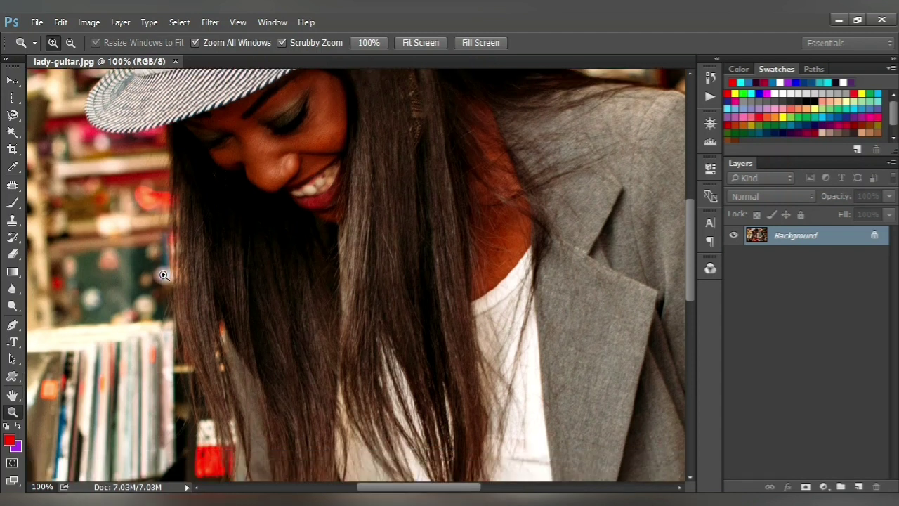
{"action": "left_click", "coordinate": [200, 227]}
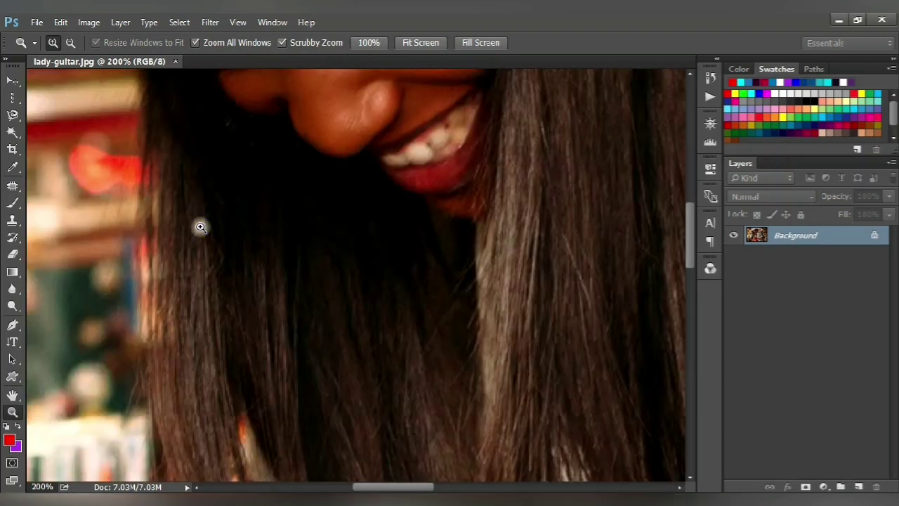
{"action": "left_click", "coordinate": [159, 388]}
{"action": "left_click", "coordinate": [155, 403]}
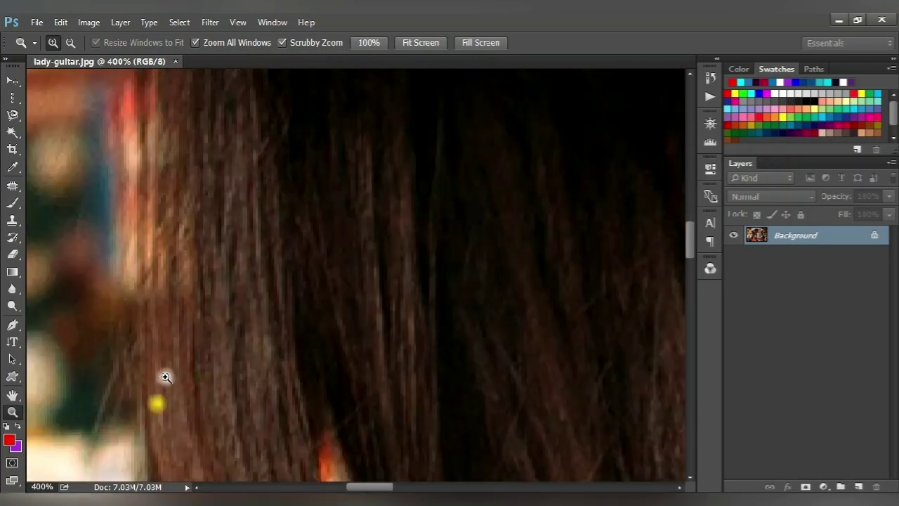
{"action": "left_click", "coordinate": [165, 377]}
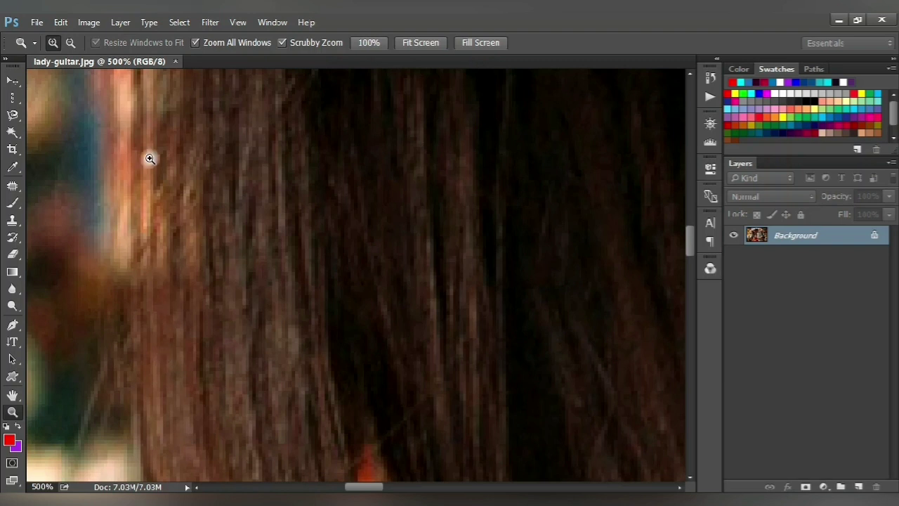
Switch the Zoom tool to zoom-out mode and reduce the view in stages to 33.3%.
{"action": "left_click", "coordinate": [70, 43]}
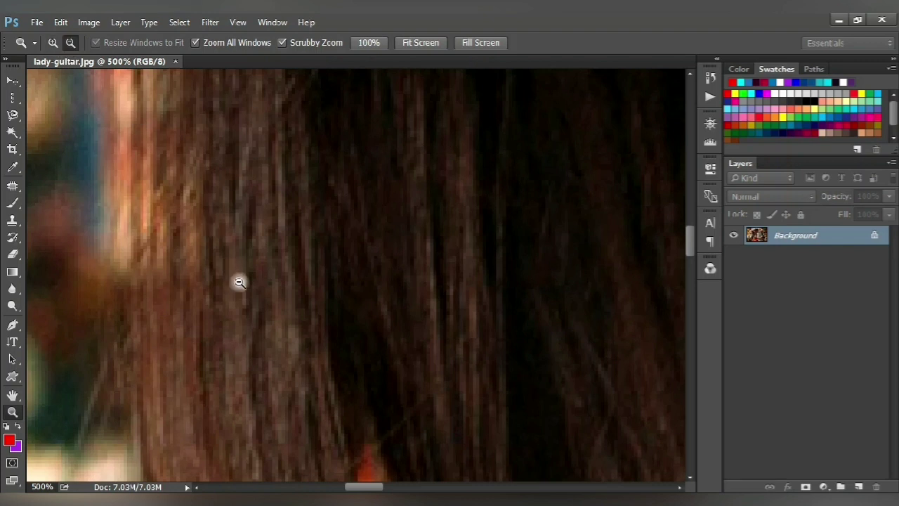
{"action": "left_click", "coordinate": [242, 295]}
{"action": "left_click", "coordinate": [242, 296]}
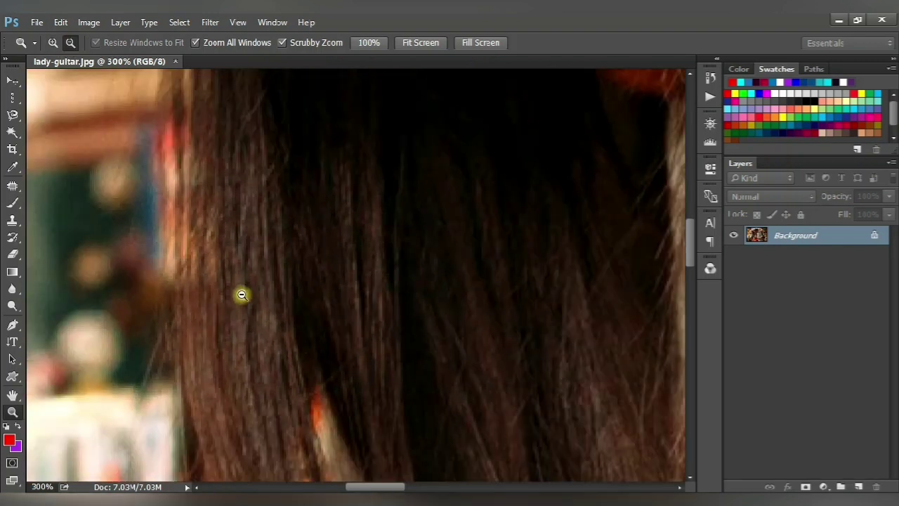
{"action": "left_click", "coordinate": [242, 295]}
{"action": "left_click", "coordinate": [242, 295]}
{"action": "left_click", "coordinate": [242, 295]}
{"action": "left_click", "coordinate": [241, 296]}
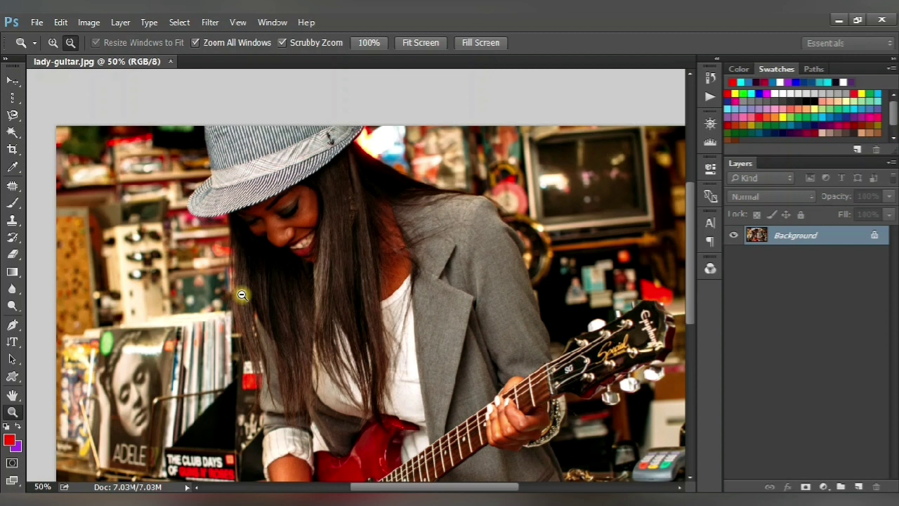
{"action": "left_click", "coordinate": [242, 295]}
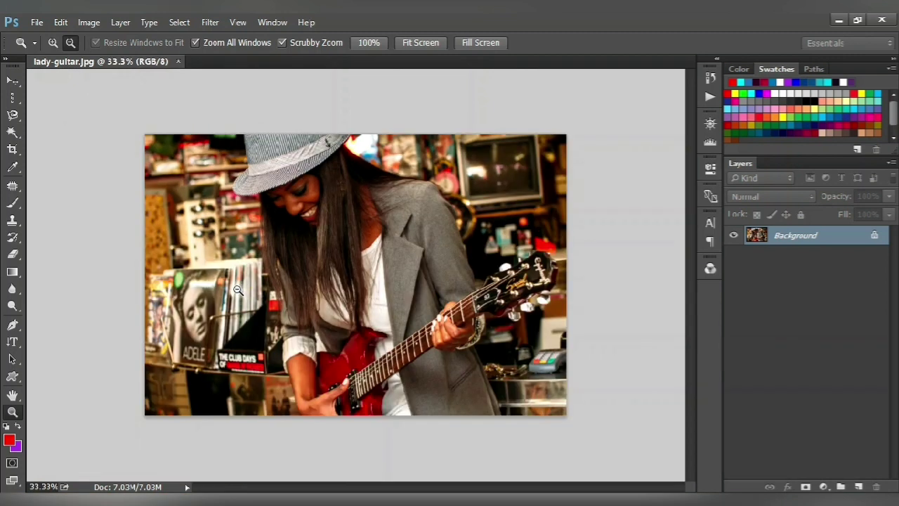
Zoom in on the woman's neck and jacket collar to 300%.
{"action": "left_click", "coordinate": [270, 267]}
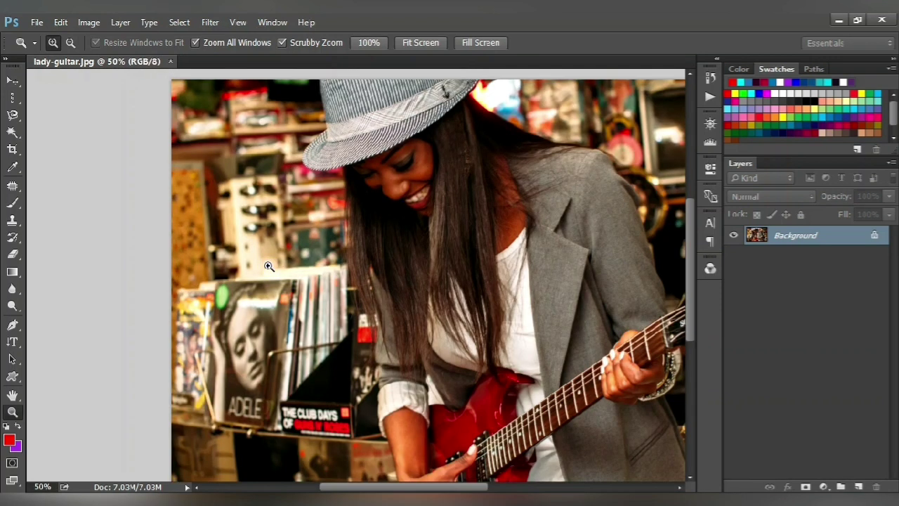
{"action": "left_click", "coordinate": [440, 275]}
{"action": "left_click", "coordinate": [555, 195]}
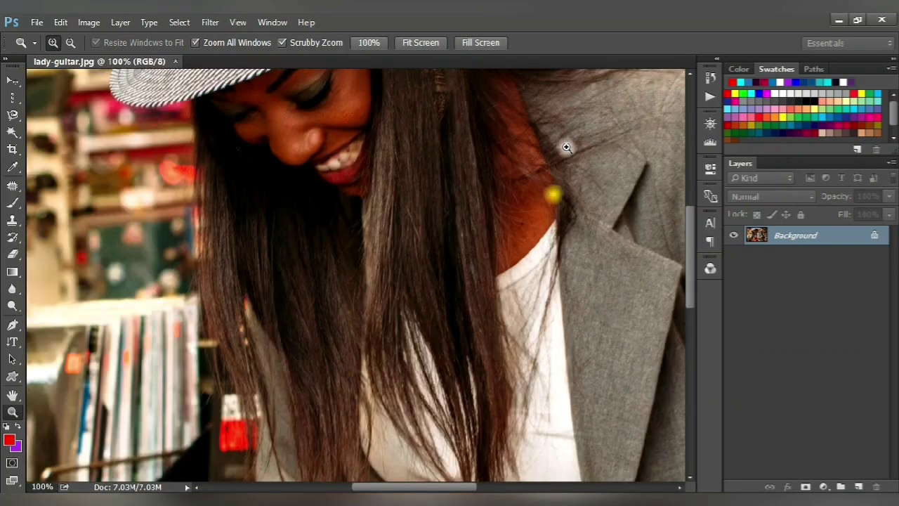
{"action": "left_click", "coordinate": [558, 105]}
{"action": "left_click", "coordinate": [519, 107]}
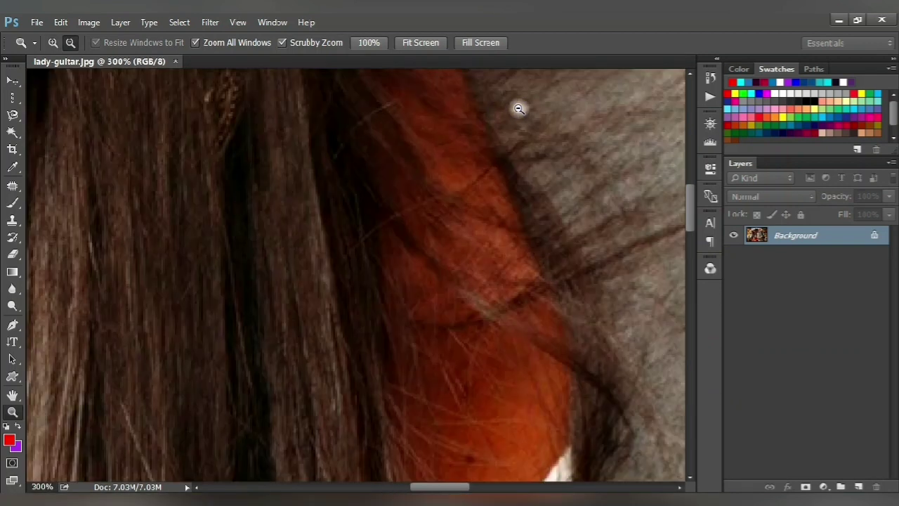
Temporarily reverse the Zoom tool to zoom out from the neck area to 33.3%.
{"action": "left_click", "coordinate": [520, 108], "text": "alt"}
{"action": "left_click", "coordinate": [519, 108], "text": "alt"}
{"action": "left_click", "coordinate": [518, 108], "text": "alt"}
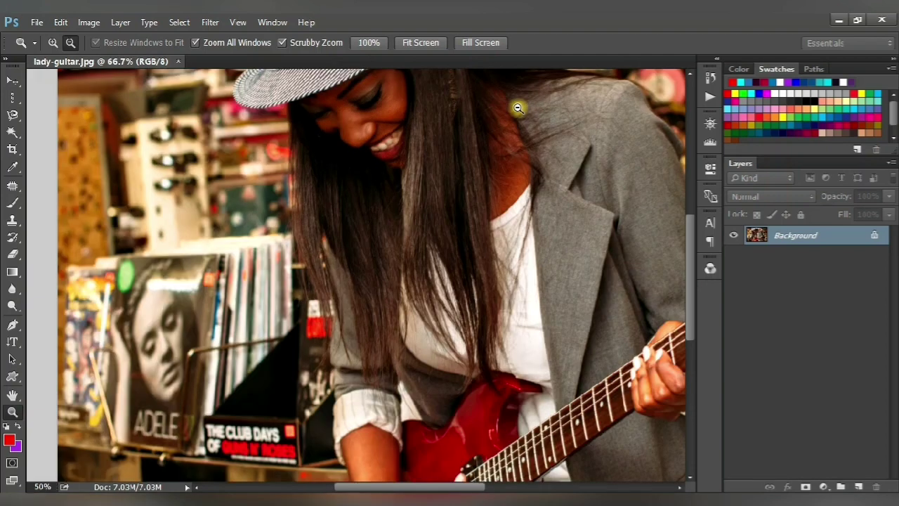
{"action": "left_click", "coordinate": [518, 108], "text": "alt"}
{"action": "left_click", "coordinate": [518, 109], "text": "alt"}
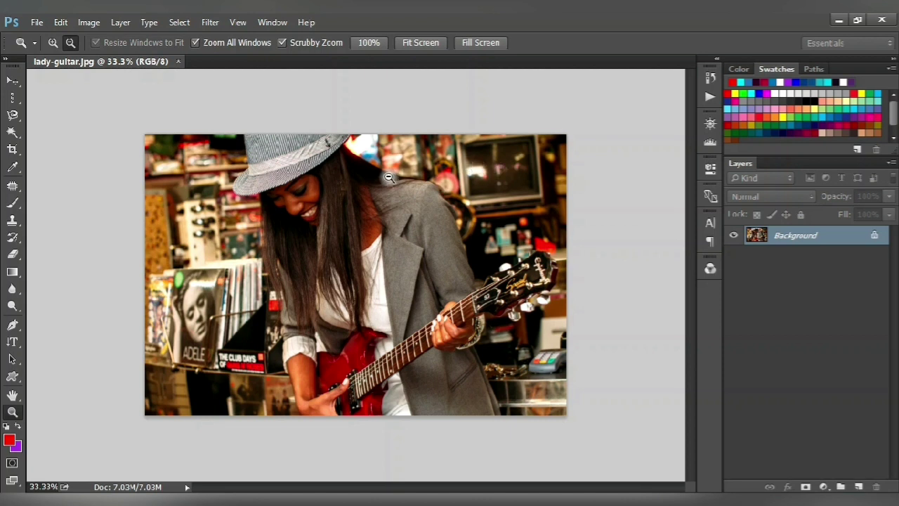
{"action": "key", "text": "alt"}
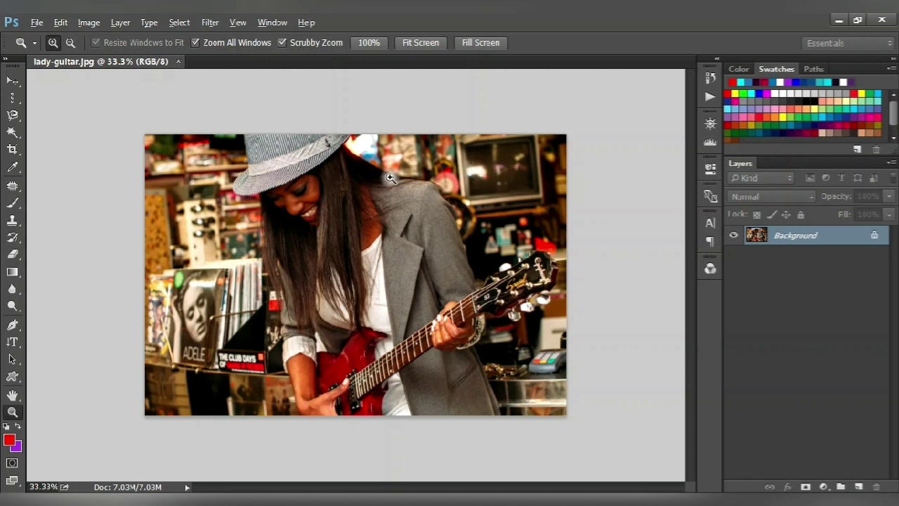
Zoom in on the shoulder of the grey jacket to 400%.
{"action": "left_click", "coordinate": [390, 183]}
{"action": "left_click", "coordinate": [386, 319]}
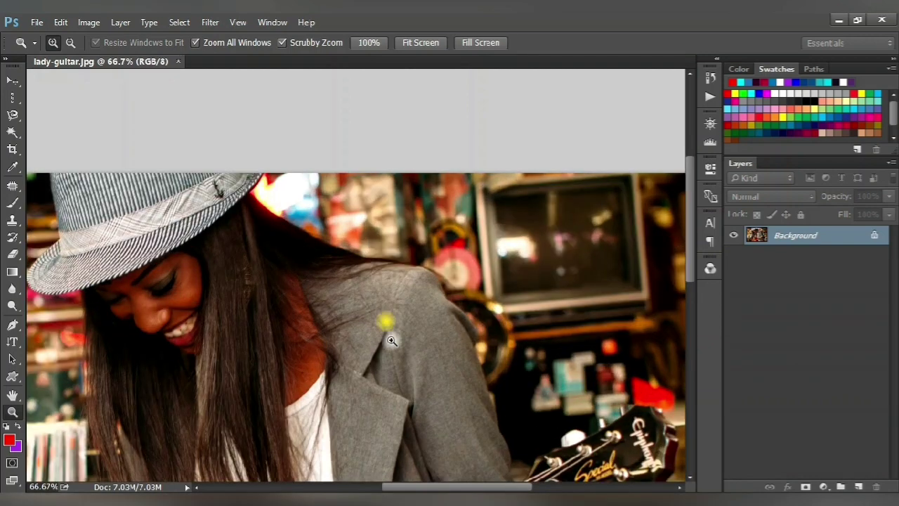
{"action": "left_click", "coordinate": [407, 342]}
{"action": "left_click", "coordinate": [407, 341]}
{"action": "left_click", "coordinate": [414, 316]}
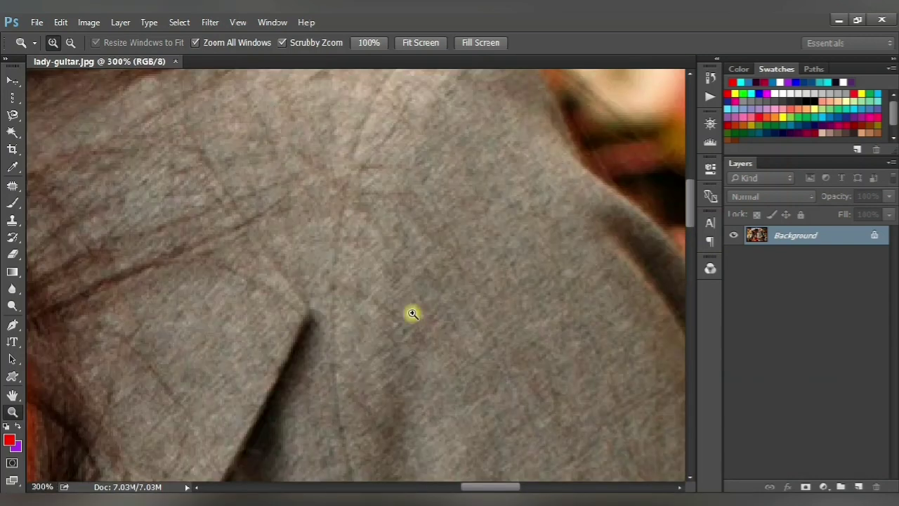
{"action": "left_click", "coordinate": [412, 313]}
Zoom out from the jacket shoulder to 25%, and fit the whole image on the screen.
{"action": "key", "text": "alt"}
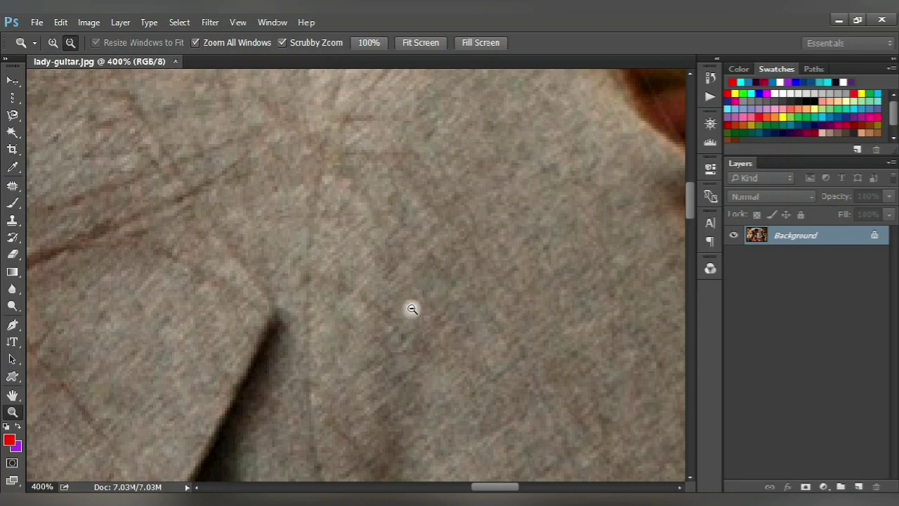
{"action": "left_click", "coordinate": [412, 309], "text": "alt"}
{"action": "left_click", "coordinate": [412, 309], "text": "alt"}
{"action": "left_click", "coordinate": [412, 309], "text": "alt"}
{"action": "left_click", "coordinate": [412, 309], "text": "alt"}
{"action": "left_click", "coordinate": [412, 309], "text": "alt"}
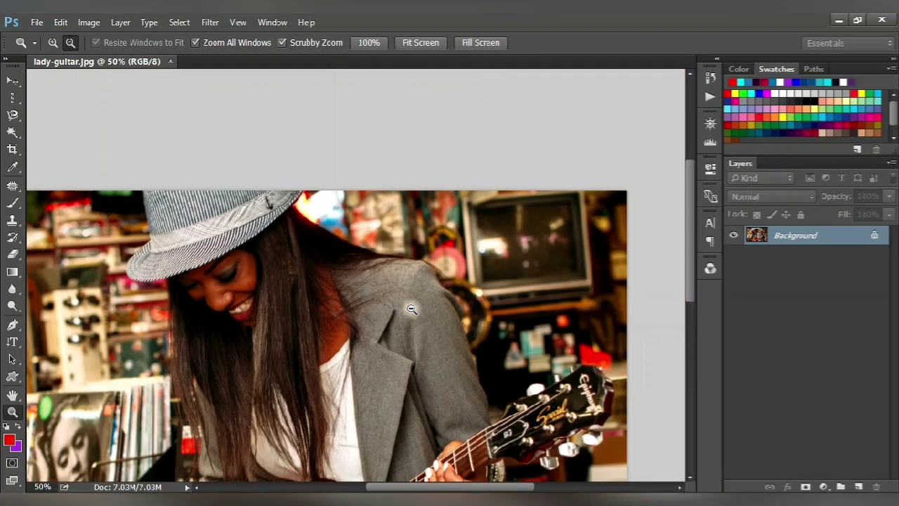
{"action": "left_click", "coordinate": [412, 309], "text": "alt"}
{"action": "left_click", "coordinate": [412, 309], "text": "alt"}
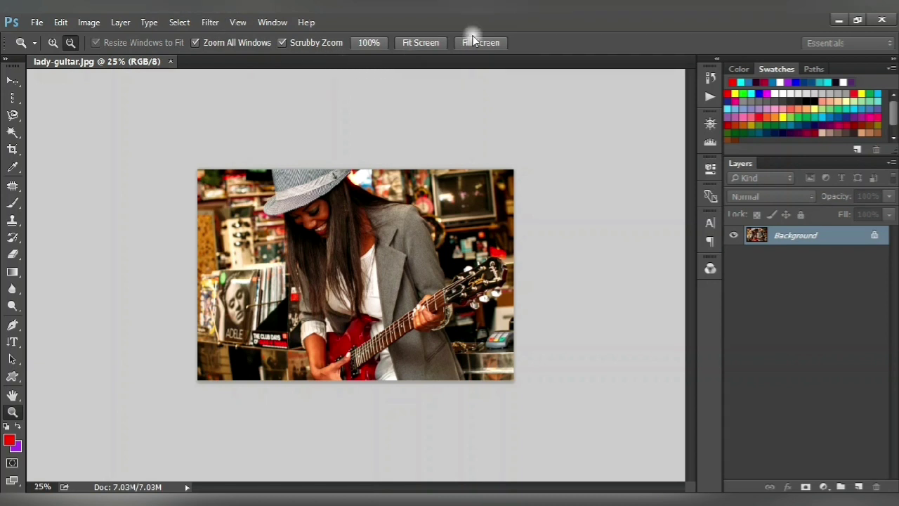
{"action": "left_click", "coordinate": [419, 43]}
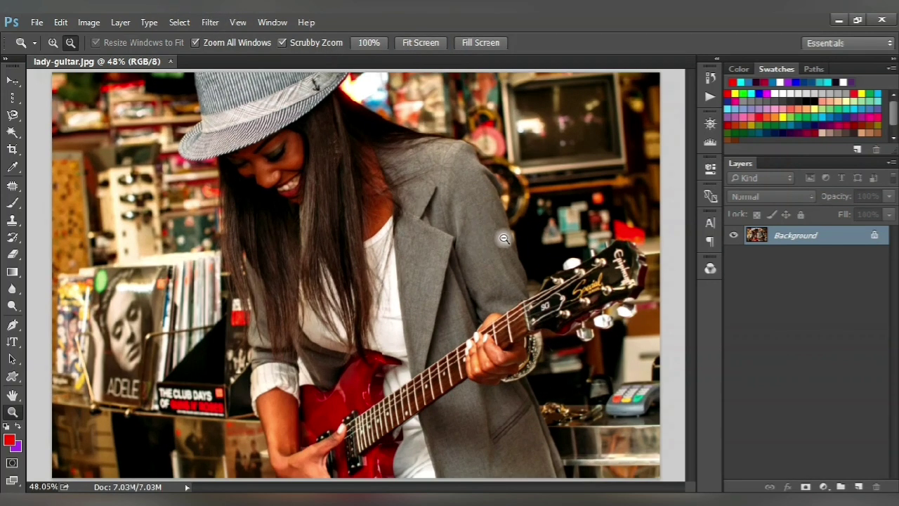
Display the lady-guitar.jpg image at 100% magnification.
{"action": "left_click", "coordinate": [372, 44]}
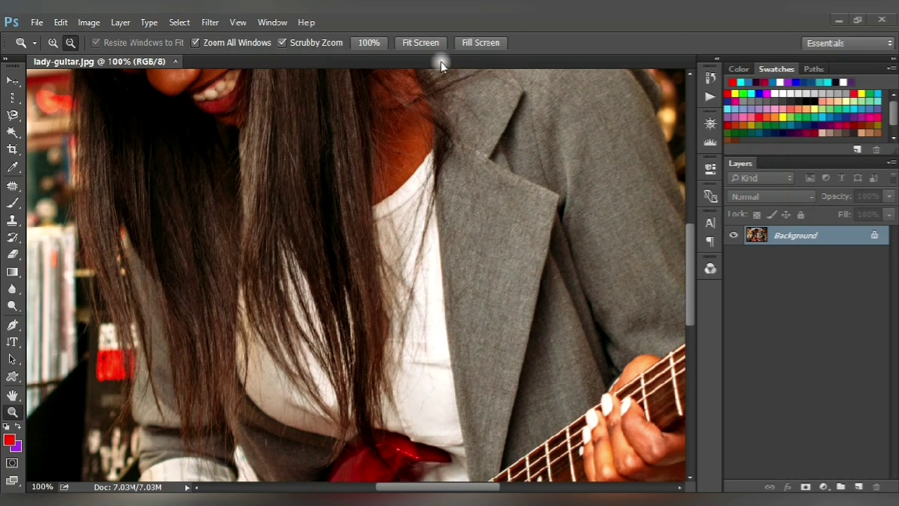
{"action": "left_click", "coordinate": [379, 44]}
{"action": "left_click", "coordinate": [368, 42]}
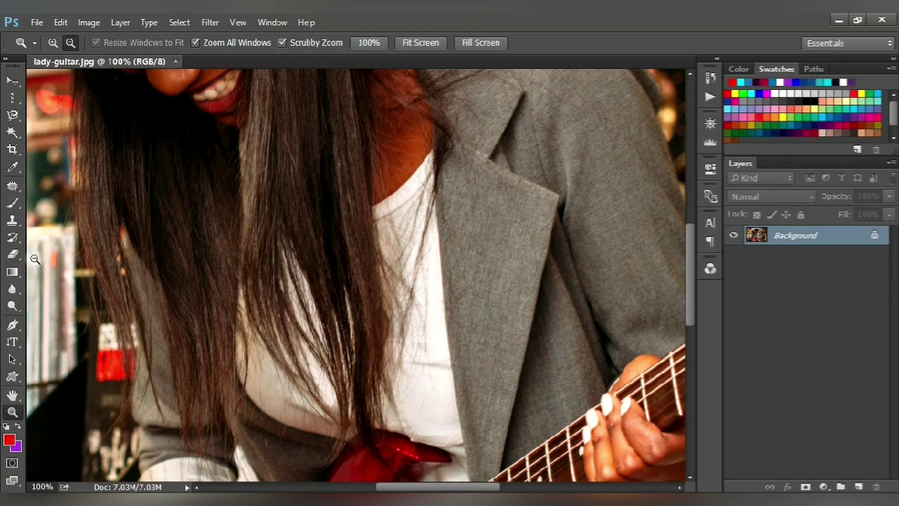
Pan around the magnified image with the Hand tool to the face and jacket shoulder, and fit the whole image on the screen.
{"action": "left_click", "coordinate": [12, 396]}
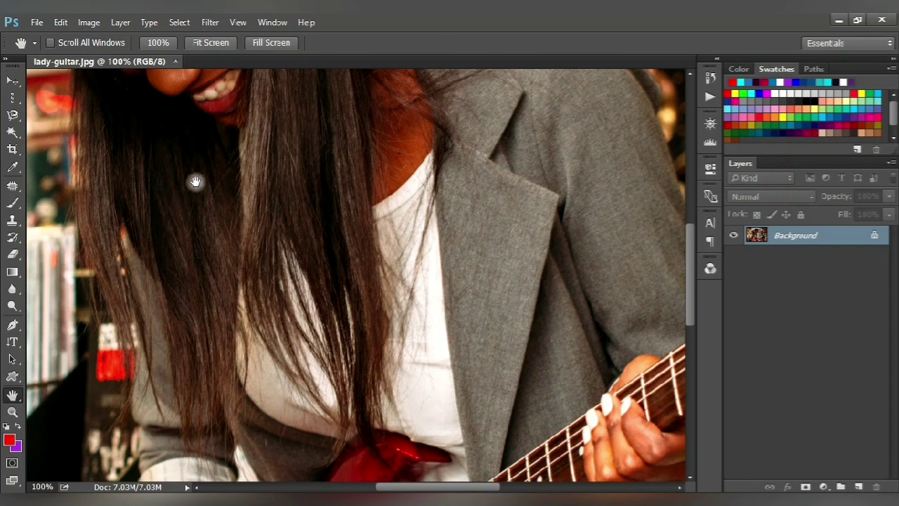
{"action": "left_click_drag", "start_coordinate": [464, 122], "coordinate": [522, 223]}
{"action": "left_click_drag", "start_coordinate": [457, 237], "coordinate": [462, 207]}
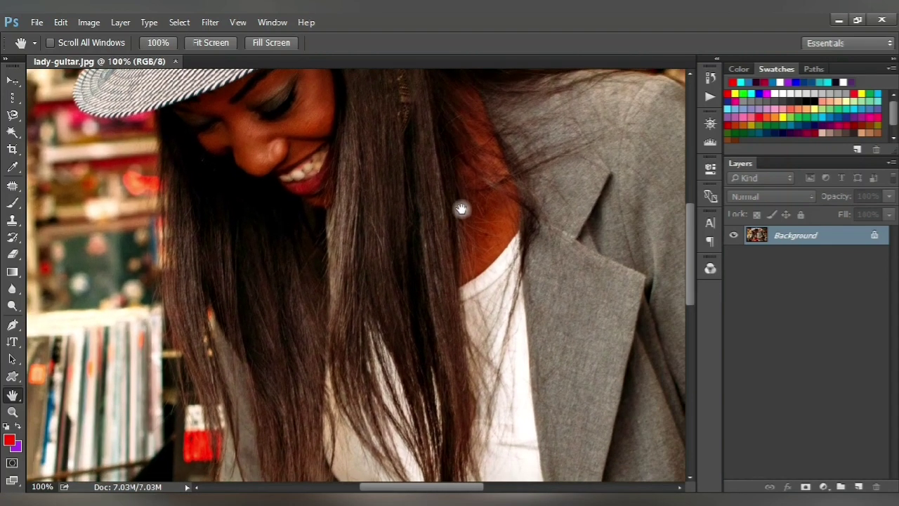
{"action": "left_click_drag", "start_coordinate": [538, 206], "coordinate": [444, 223]}
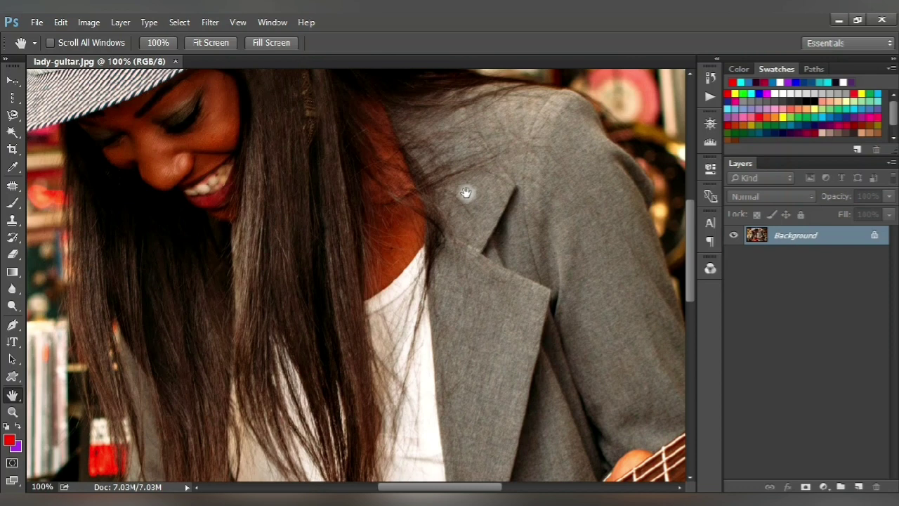
{"action": "left_click_drag", "start_coordinate": [466, 193], "coordinate": [365, 263]}
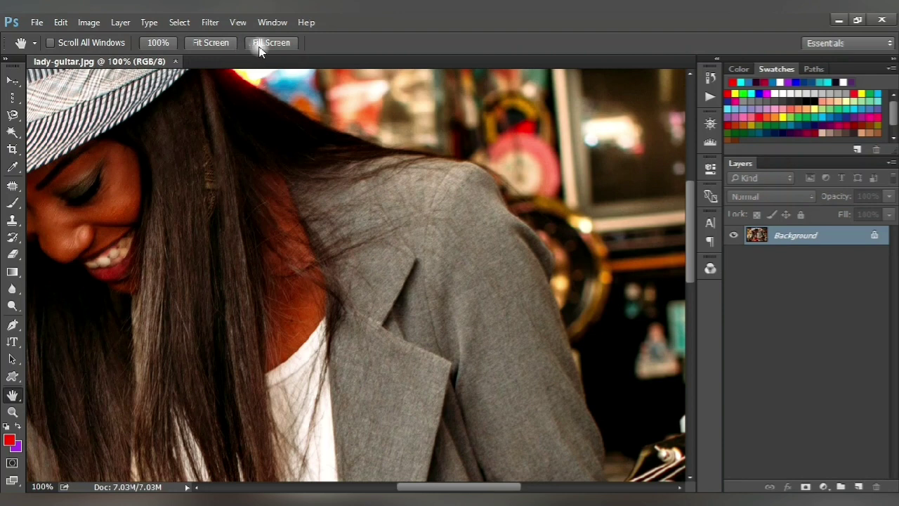
{"action": "left_click", "coordinate": [210, 42]}
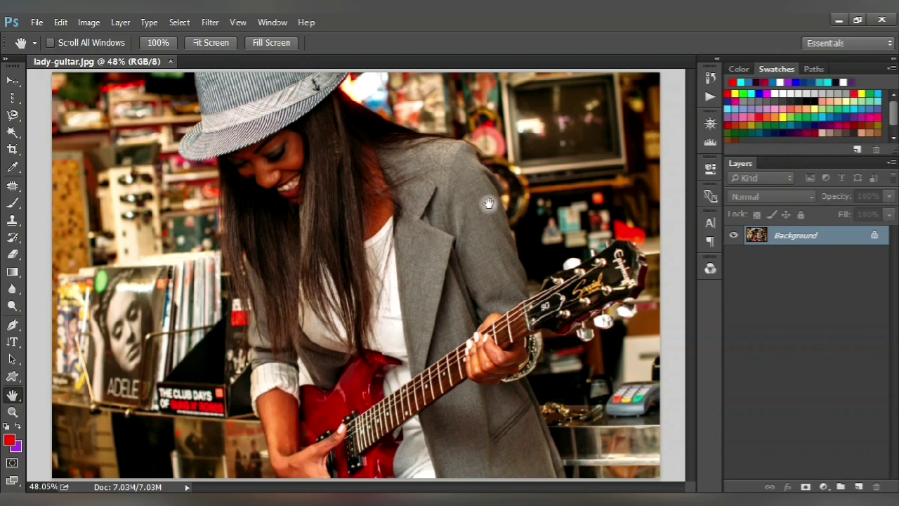
Zoom in on the woman's hair to 3200% with the Zoom tool, and fit the whole image on the screen again.
{"action": "left_click", "coordinate": [13, 412]}
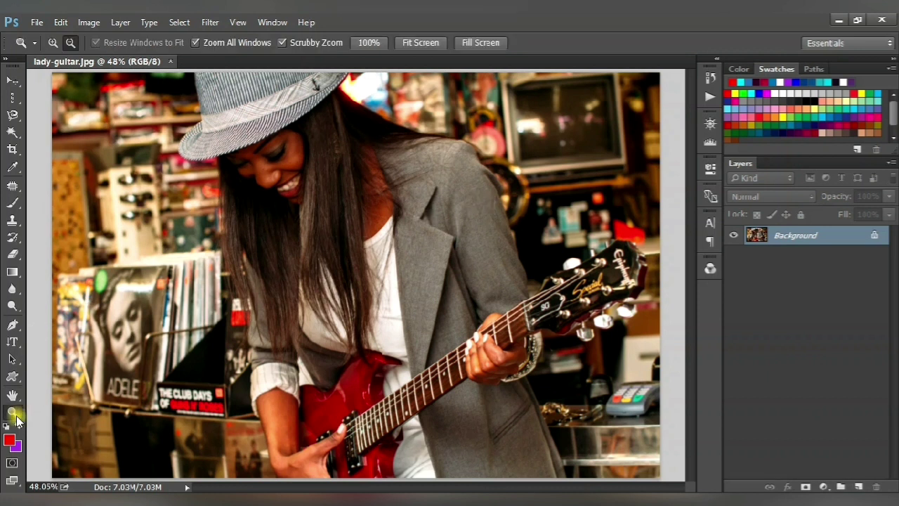
{"action": "left_click", "coordinate": [53, 44]}
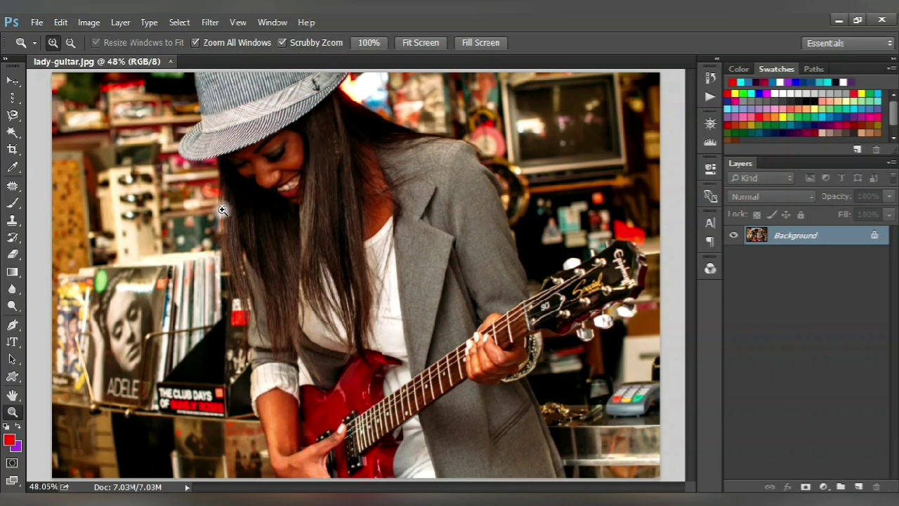
{"action": "left_click_drag", "start_coordinate": [225, 210], "coordinate": [226, 210]}
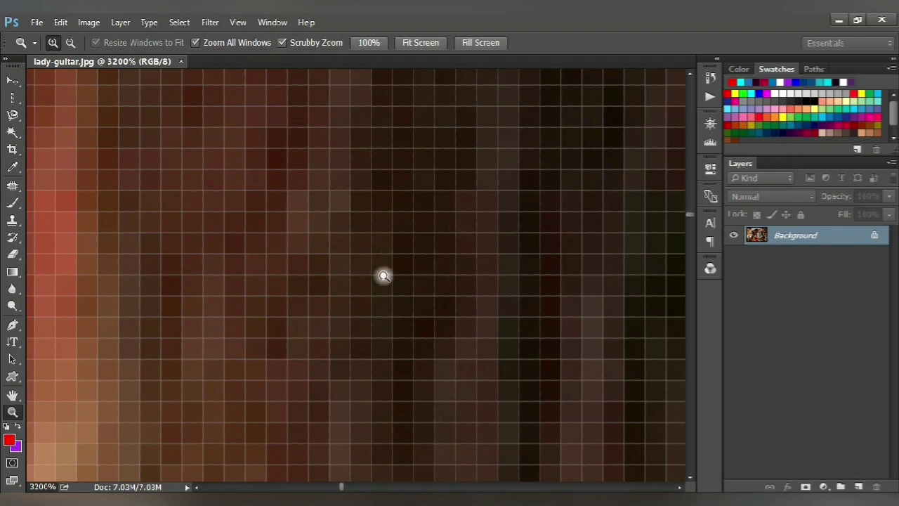
{"action": "left_click", "coordinate": [416, 42]}
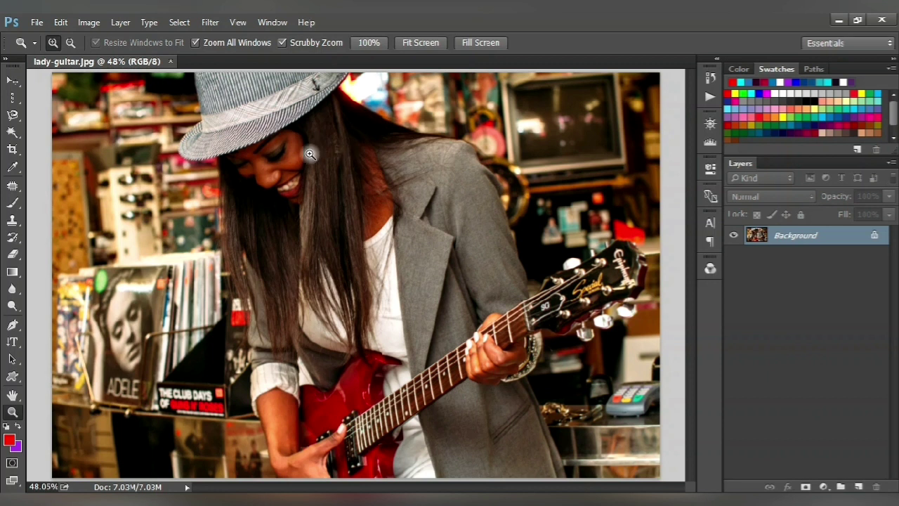
Paint a short brush stroke down the shoulder of the grey jacket and undo it.
{"action": "left_click", "coordinate": [13, 202]}
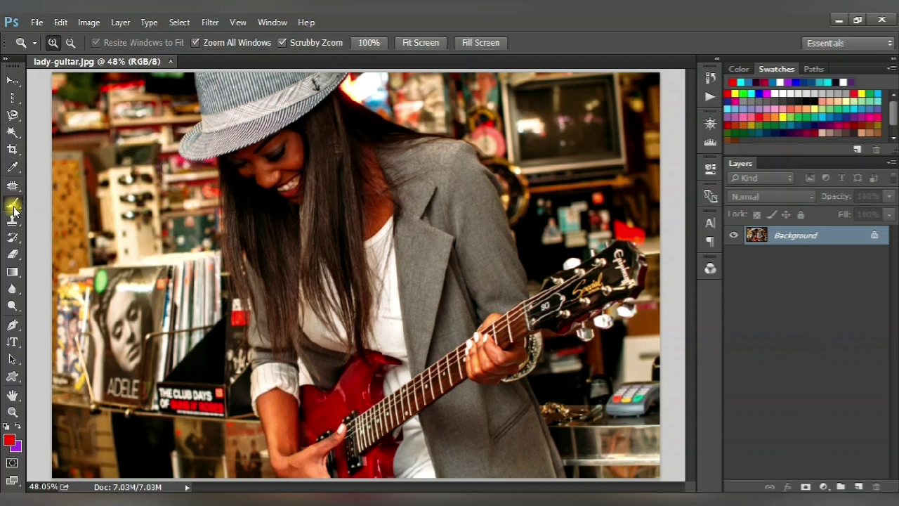
{"action": "mouse_move", "coordinate": [464, 156]}
{"action": "left_mouse_down"}
{"action": "mouse_move", "coordinate": [483, 220]}
{"action": "mouse_move", "coordinate": [467, 203]}
{"action": "left_mouse_up"}
{"action": "key", "text": "ctrl+z"}
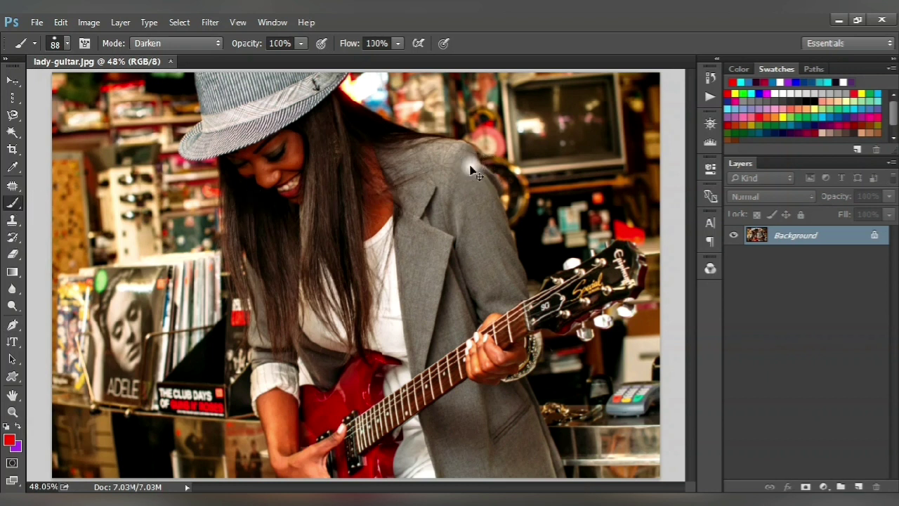
Zoom in to 100%, out to 25% and back in while keeping the Brush tool active.
{"action": "scroll", "coordinate": [472, 171], "scroll_direction": "up", "scroll_amount": 3}
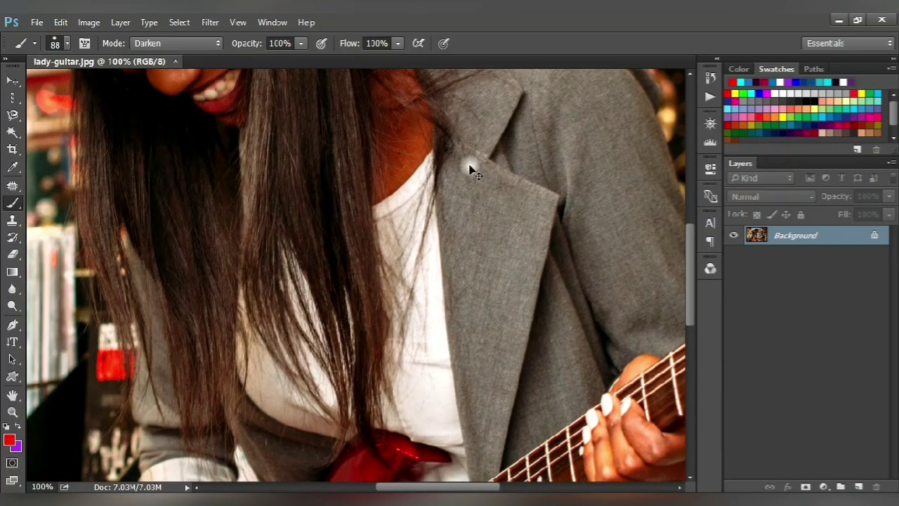
{"action": "scroll", "coordinate": [472, 172], "scroll_direction": "down", "scroll_amount": 4}
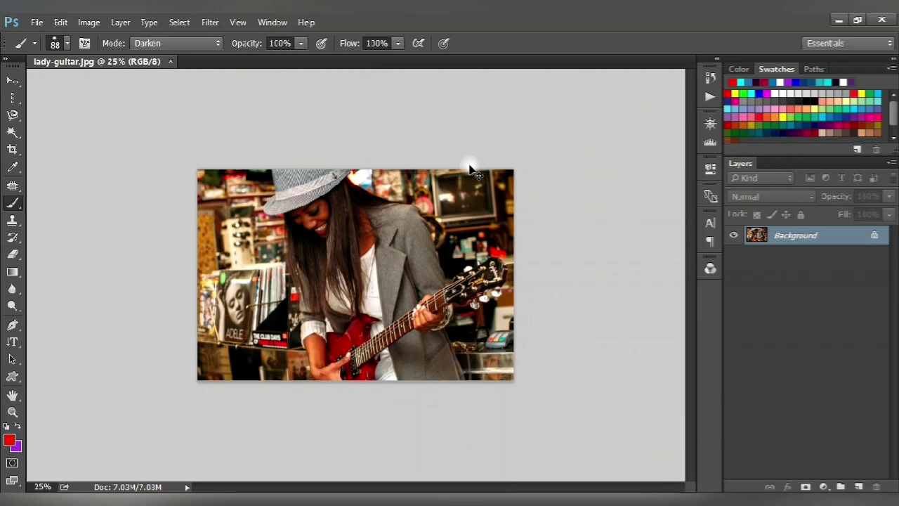
{"action": "scroll", "coordinate": [473, 171], "scroll_direction": "up", "scroll_amount": 3}
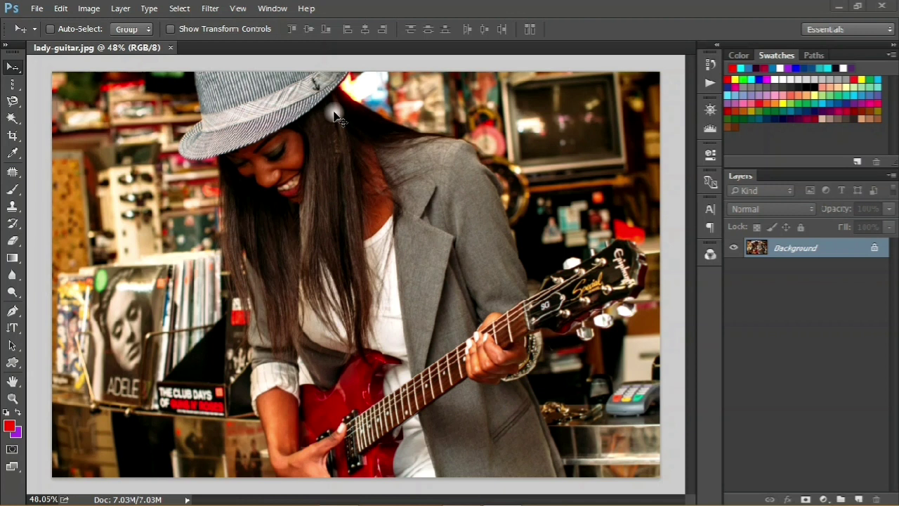
Close the lady-guitar.jpg image and open the Interface preferences.
{"action": "left_click", "coordinate": [36, 8]}
{"action": "left_click", "coordinate": [73, 103]}
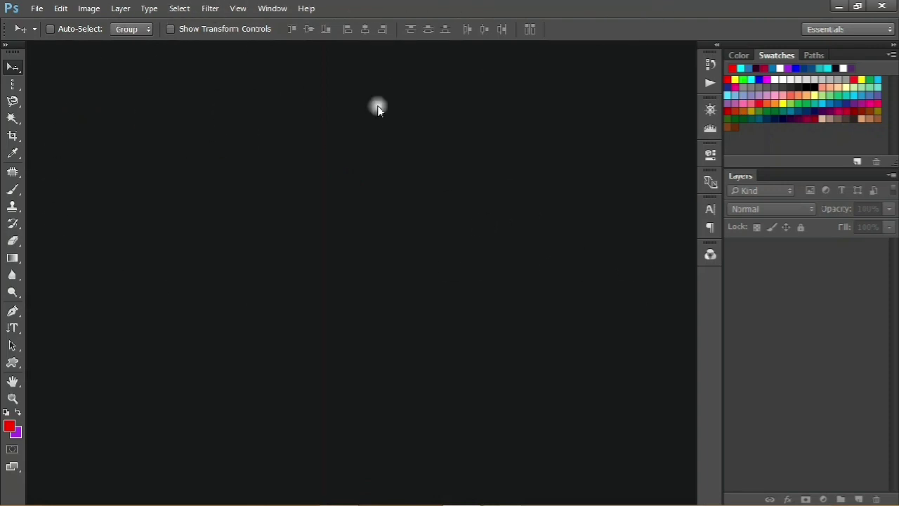
{"action": "left_click", "coordinate": [69, 12]}
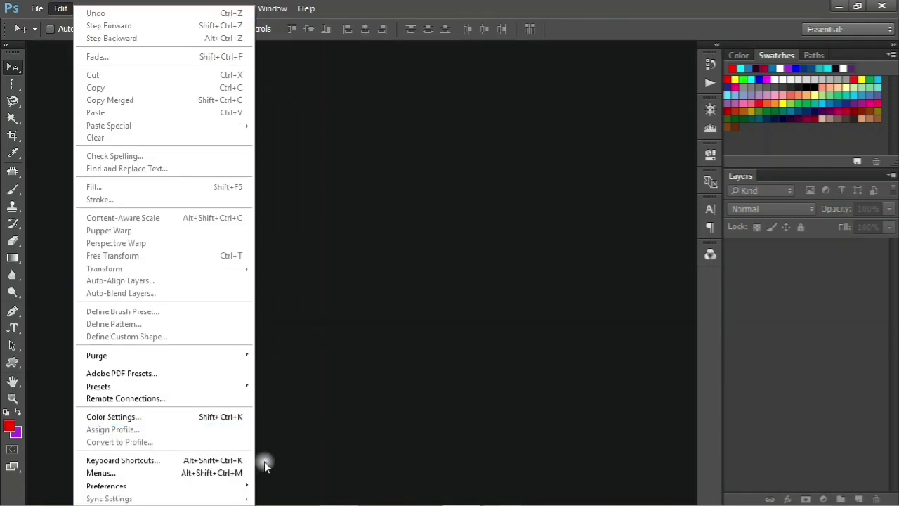
{"action": "mouse_move", "coordinate": [233, 488]}
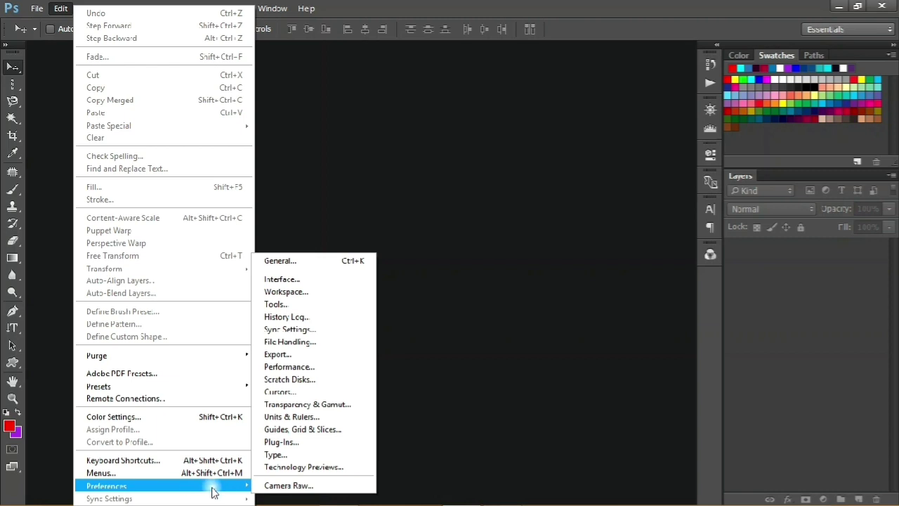
{"action": "left_click", "coordinate": [314, 281]}
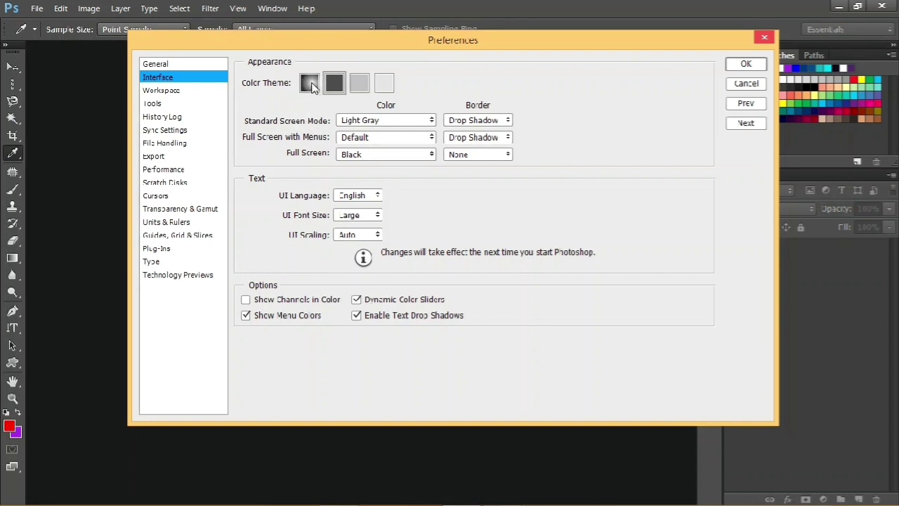
Preview the darker and lighter interface color themes and apply the third one, light gray.
{"action": "left_click", "coordinate": [311, 84]}
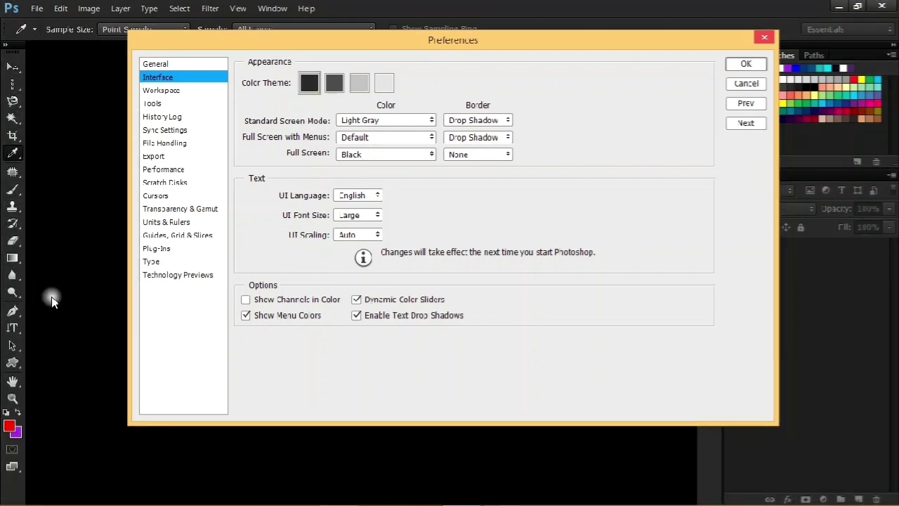
{"action": "left_click", "coordinate": [334, 84]}
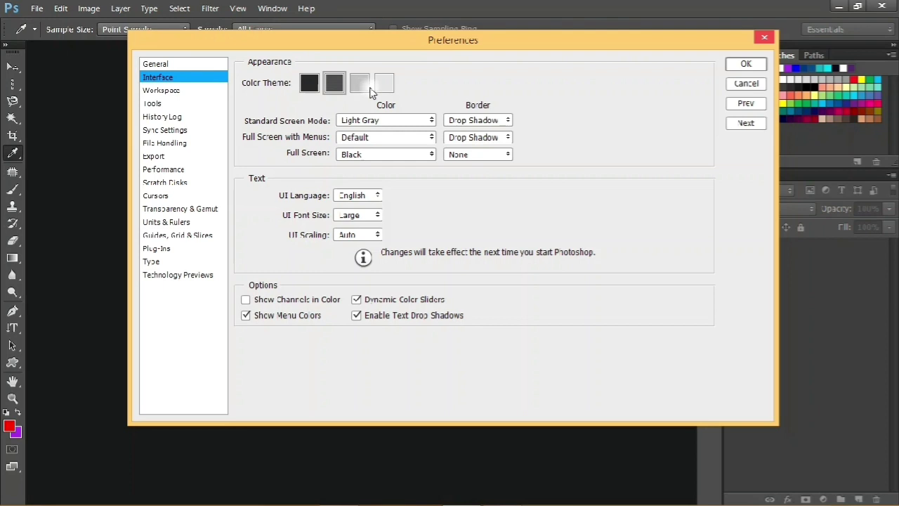
{"action": "left_click", "coordinate": [359, 85]}
{"action": "left_click", "coordinate": [383, 85]}
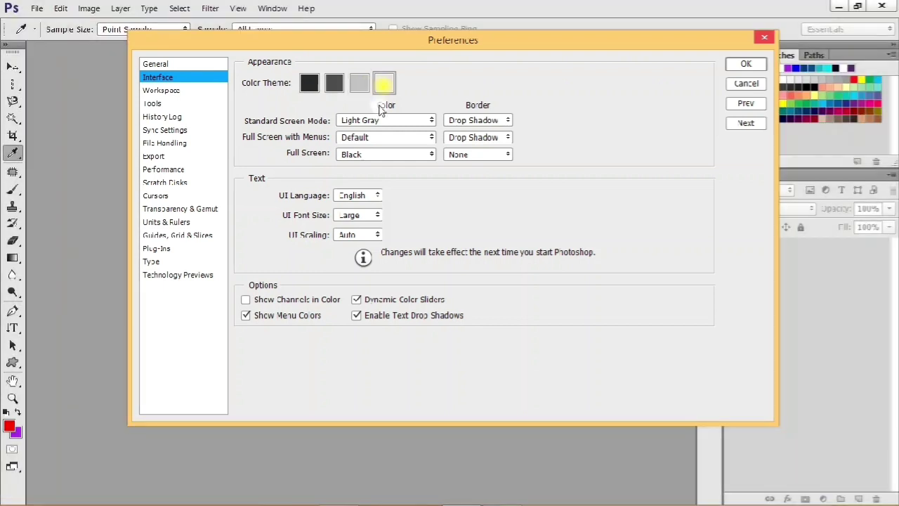
{"action": "left_click", "coordinate": [360, 85]}
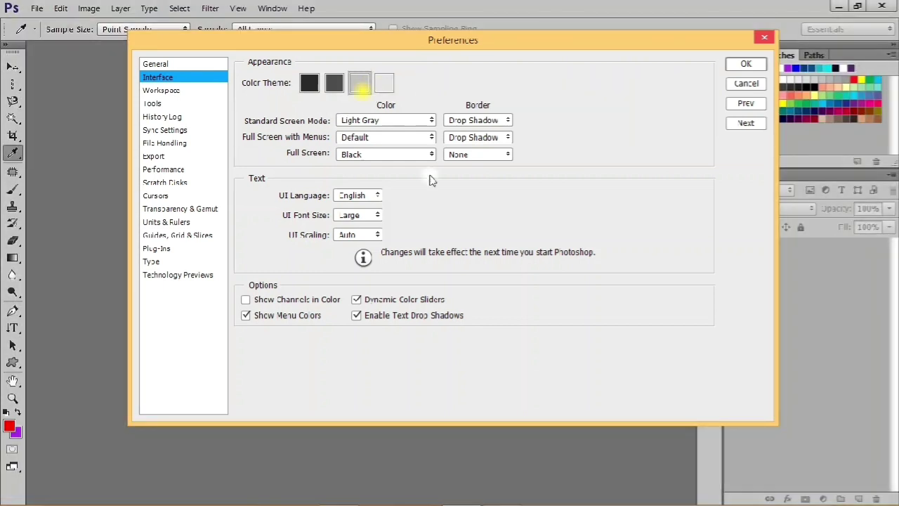
{"action": "left_click", "coordinate": [743, 64]}
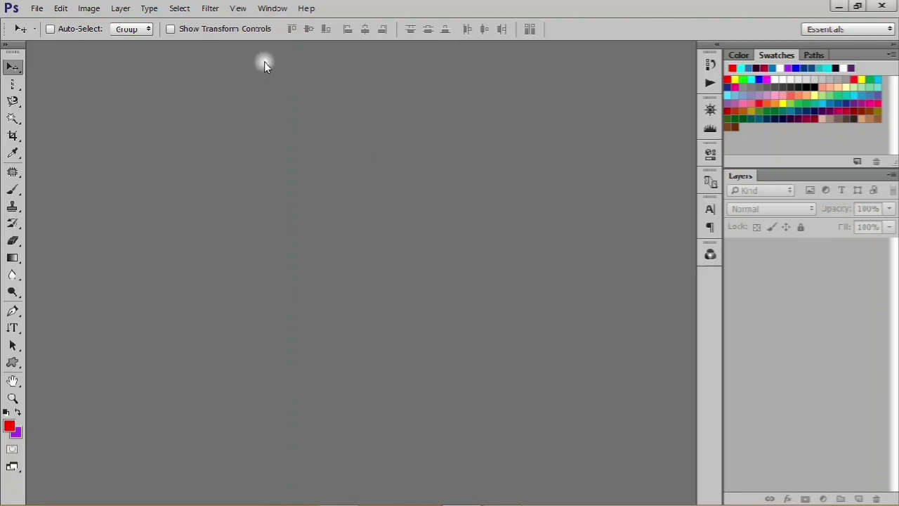
Hide the Tools panel and show it again.
{"action": "left_click", "coordinate": [271, 8]}
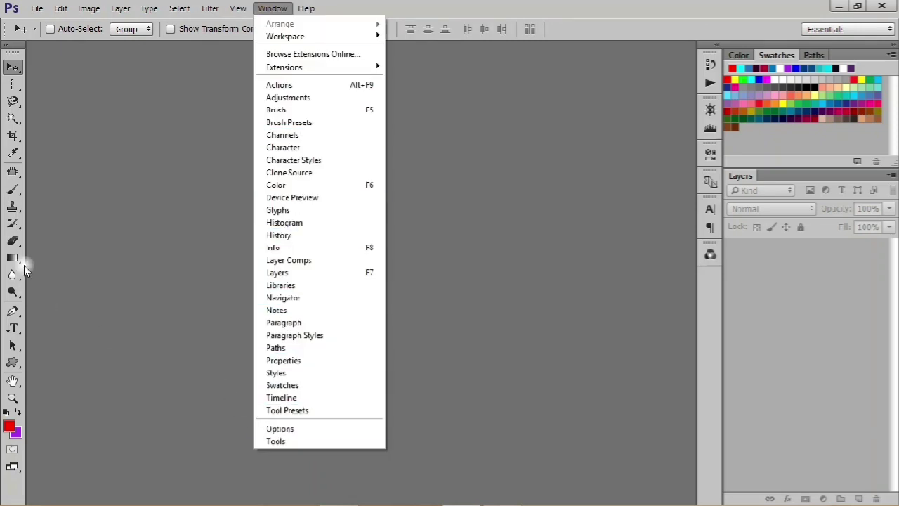
{"action": "left_click", "coordinate": [291, 441]}
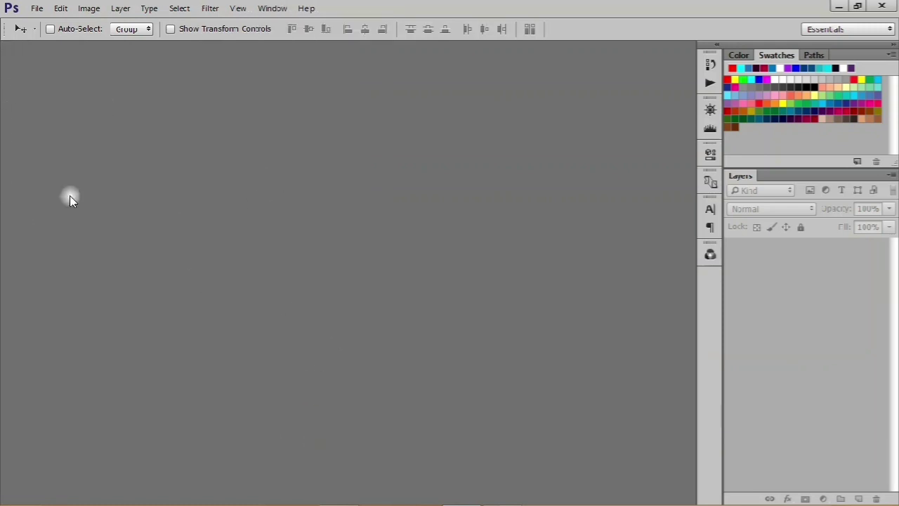
{"action": "left_click", "coordinate": [272, 8]}
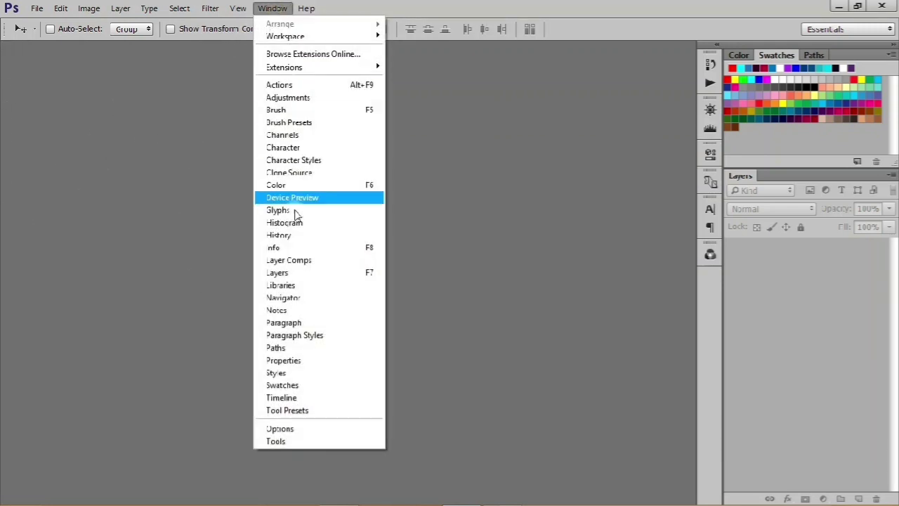
{"action": "left_click", "coordinate": [297, 441]}
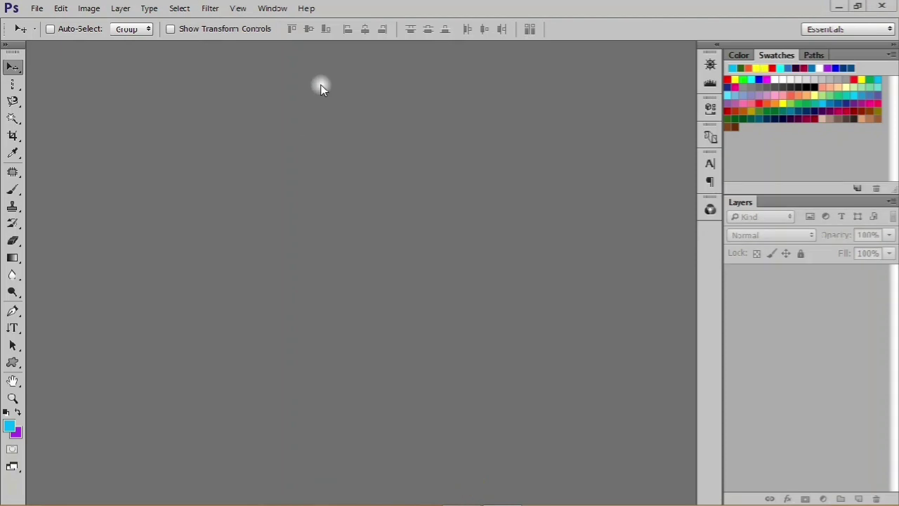
Open woman-camera.jpg from the images folder.
{"action": "left_click", "coordinate": [37, 9]}
{"action": "left_click", "coordinate": [52, 34]}
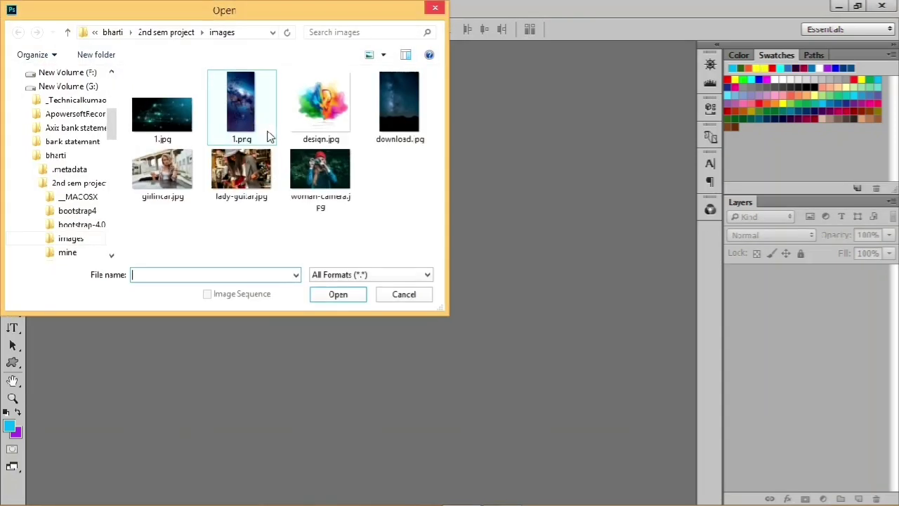
{"action": "double_click", "coordinate": [297, 163]}
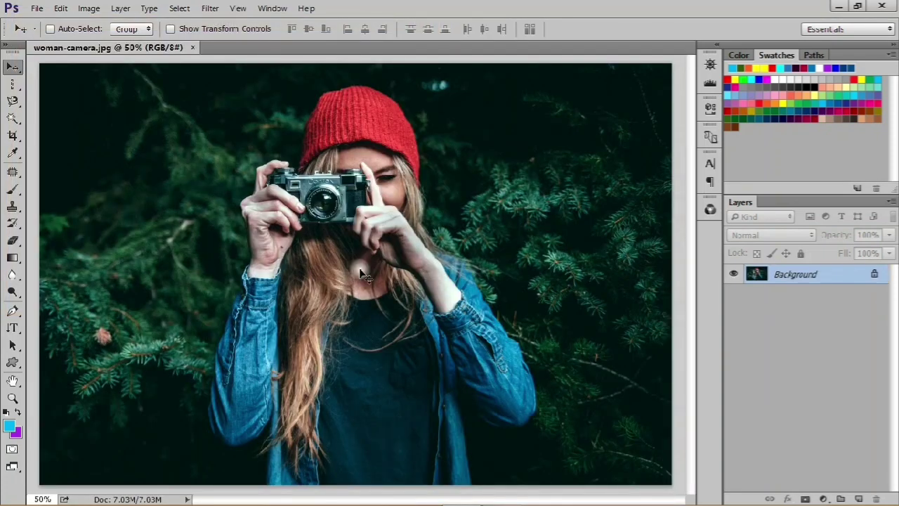
Paint a yellow horizontal brush stroke and a white one below it over the trees beside the red hat, using swatch colors.
{"action": "left_click", "coordinate": [13, 190]}
{"action": "left_click", "coordinate": [762, 67]}
{"action": "mouse_move", "coordinate": [532, 120]}
{"action": "left_mouse_down"}
{"action": "mouse_move", "coordinate": [639, 120]}
{"action": "mouse_move", "coordinate": [674, 134]}
{"action": "left_mouse_up"}
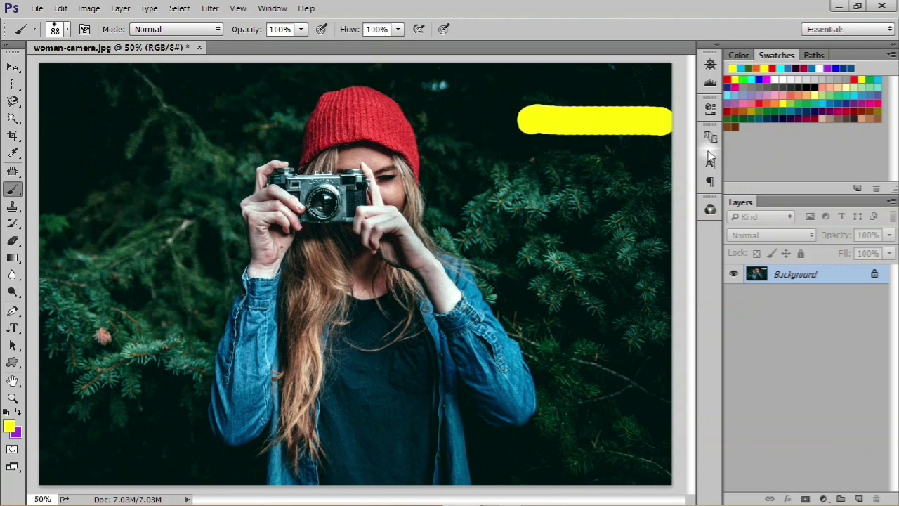
{"action": "left_click", "coordinate": [773, 80]}
{"action": "left_click_drag", "start_coordinate": [523, 167], "coordinate": [683, 156]}
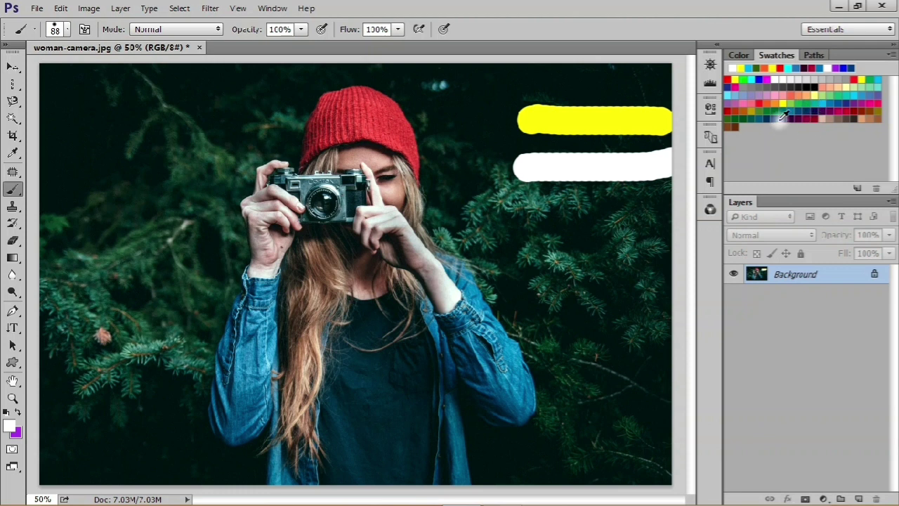
Paint a dark blue stroke below the white one and a vertical dark green stroke on the other side of the woman.
{"action": "left_click", "coordinate": [779, 120]}
{"action": "left_click_drag", "start_coordinate": [506, 227], "coordinate": [639, 216]}
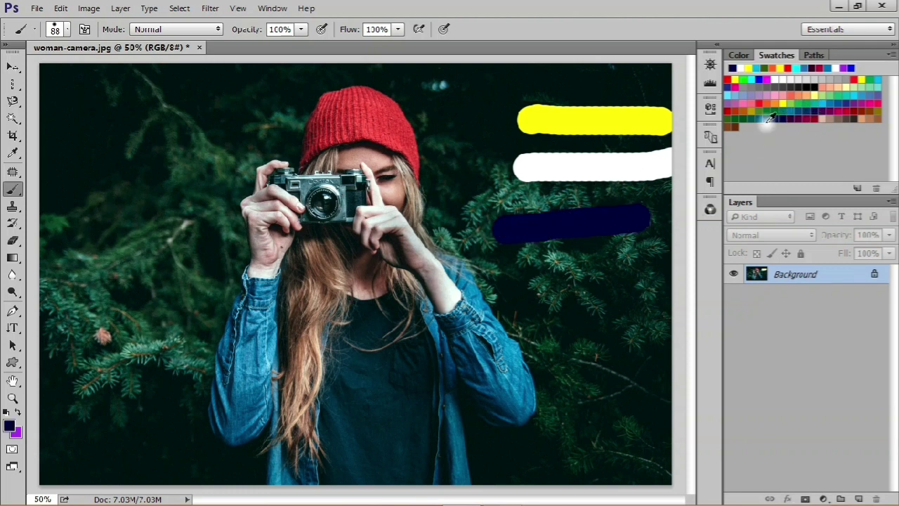
{"action": "left_click", "coordinate": [737, 117]}
{"action": "left_click_drag", "start_coordinate": [164, 125], "coordinate": [155, 205]}
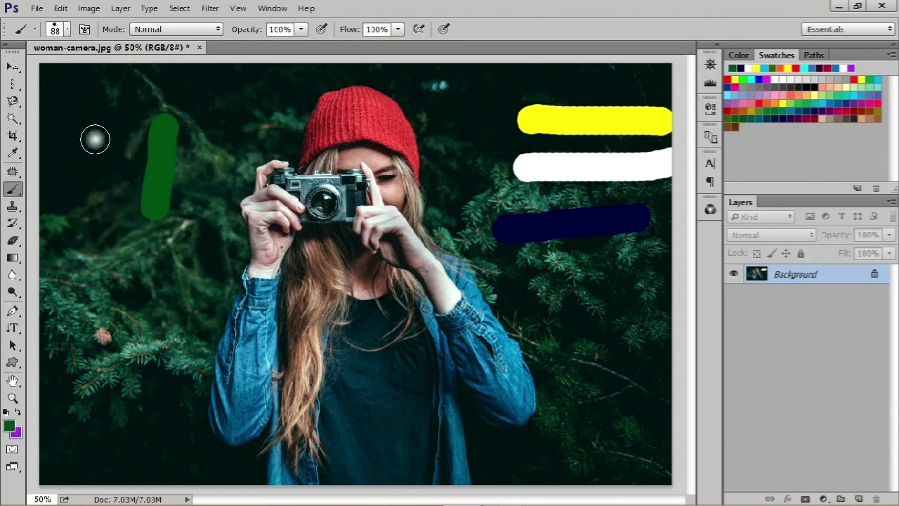
Paint a diagonal dark green stroke above the vertical one, undoing and redoing it while switching on CMYK proof colors.
{"action": "left_click_drag", "start_coordinate": [92, 137], "coordinate": [182, 90]}
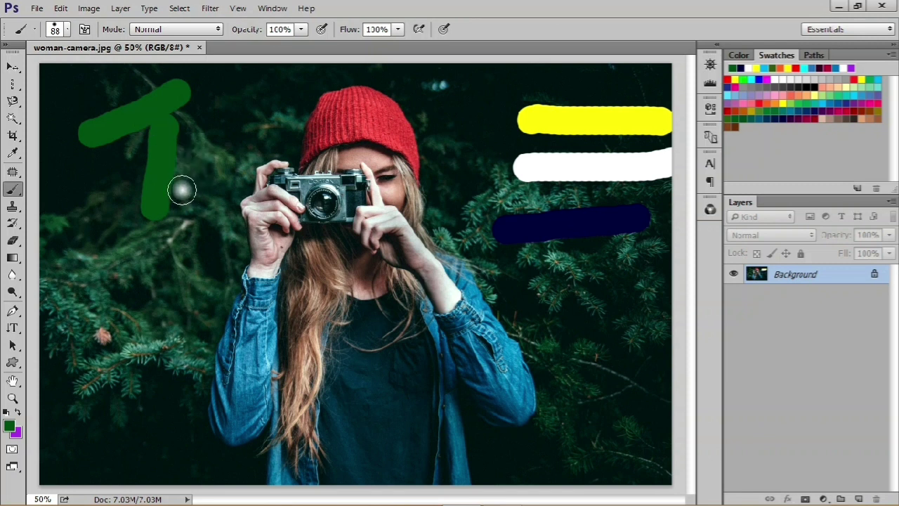
{"action": "key", "text": "ctrl+z"}
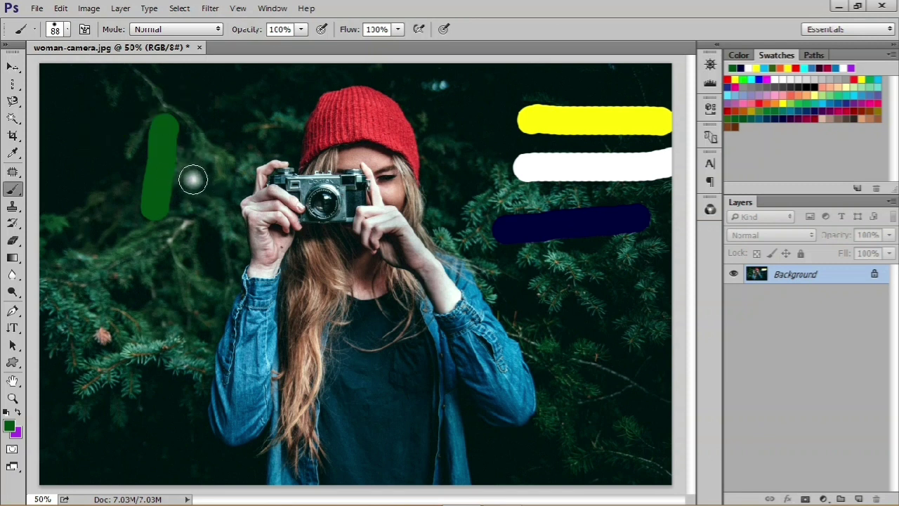
{"action": "key", "text": "ctrl+y"}
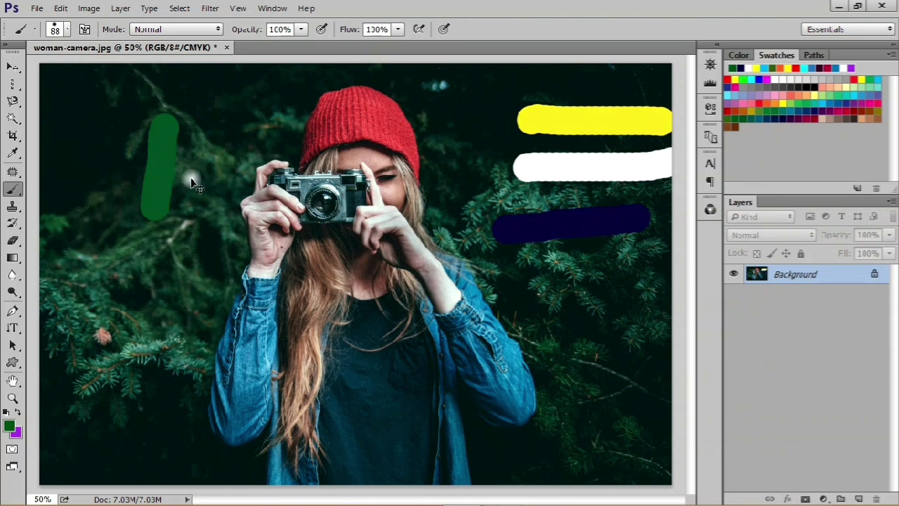
{"action": "key", "text": "ctrl+z"}
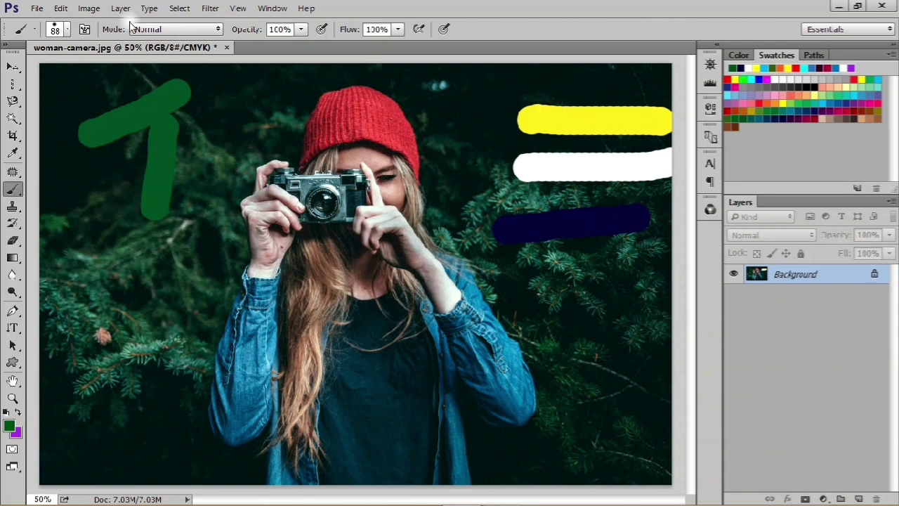
Undo and redo the diagonal green brush stroke twice.
{"action": "left_click", "coordinate": [62, 8]}
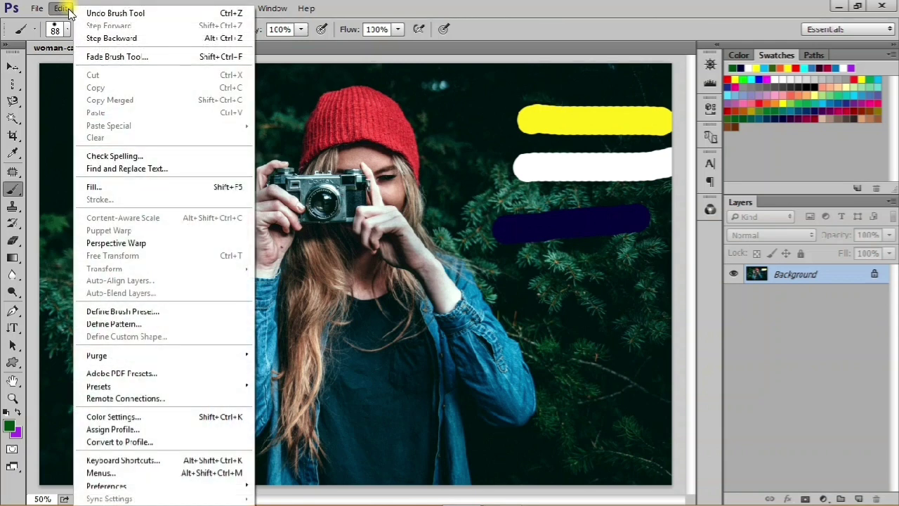
{"action": "left_click", "coordinate": [133, 13]}
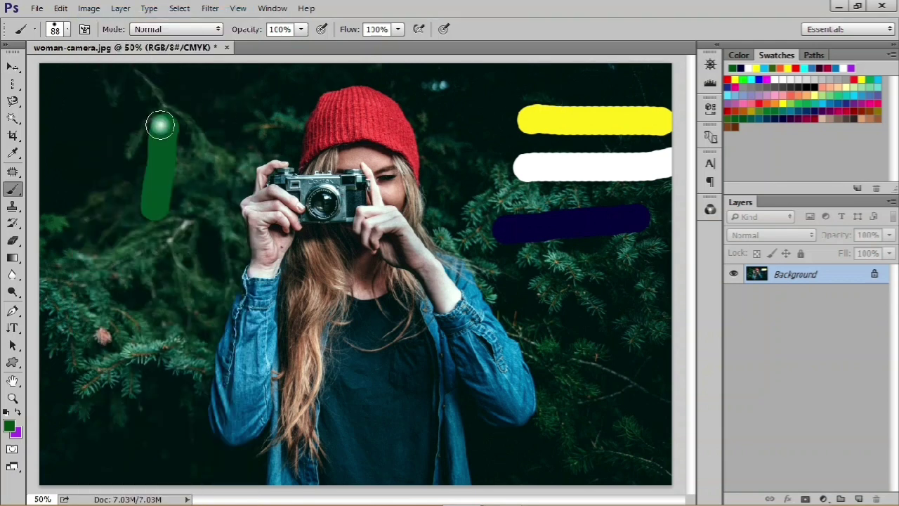
{"action": "left_click", "coordinate": [61, 8]}
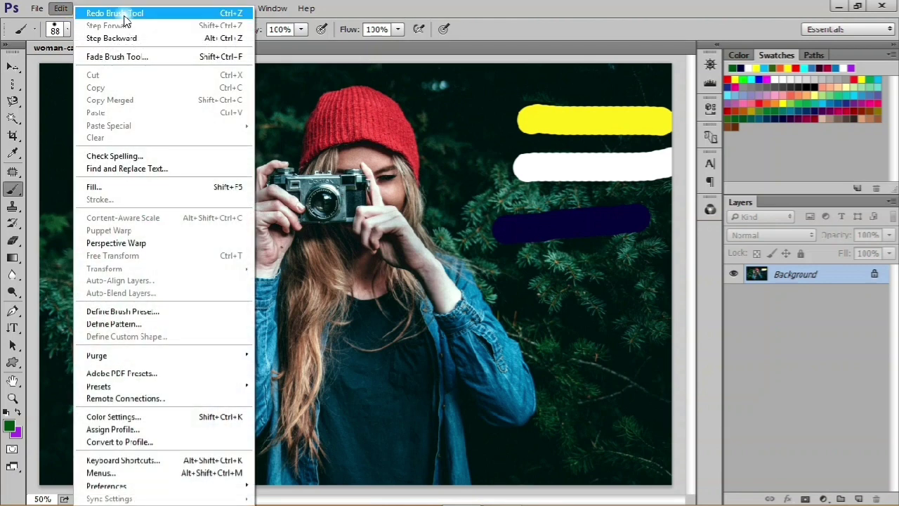
{"action": "left_click", "coordinate": [116, 14]}
{"action": "left_click", "coordinate": [61, 9]}
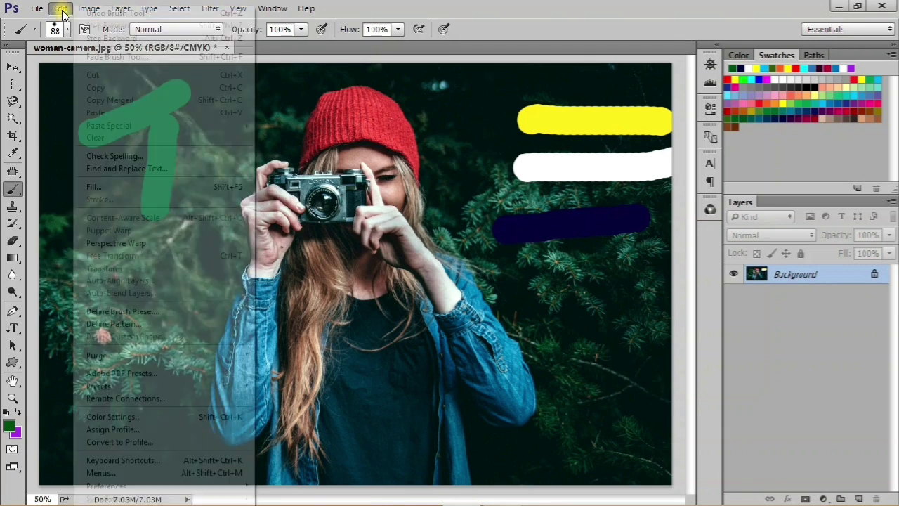
{"action": "left_click", "coordinate": [120, 14]}
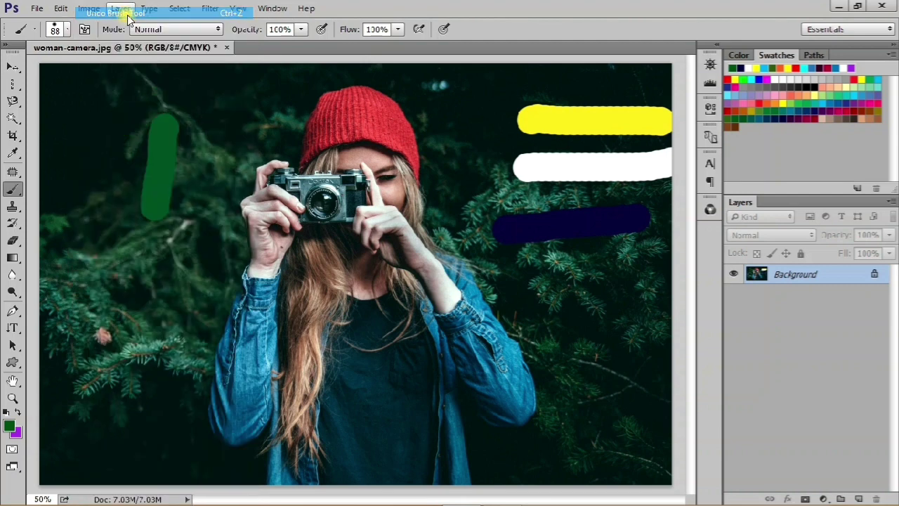
{"action": "left_click", "coordinate": [61, 8]}
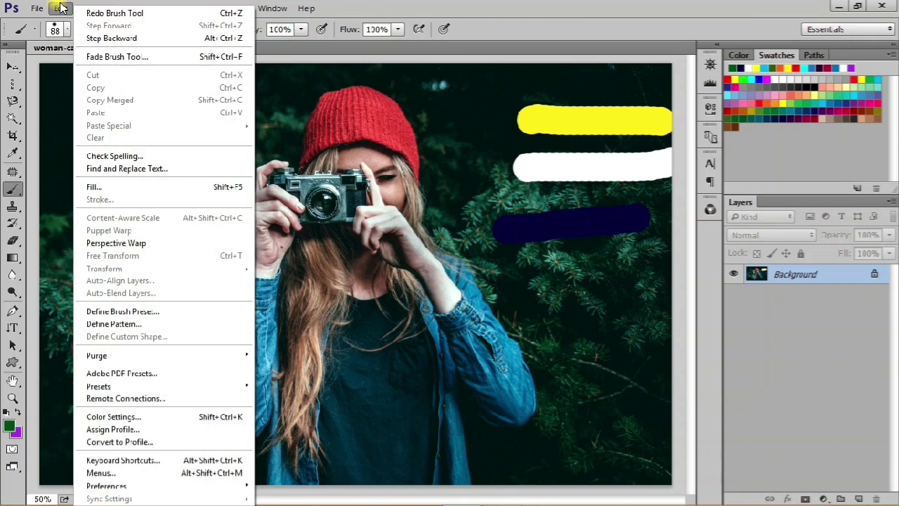
{"action": "left_click", "coordinate": [174, 14]}
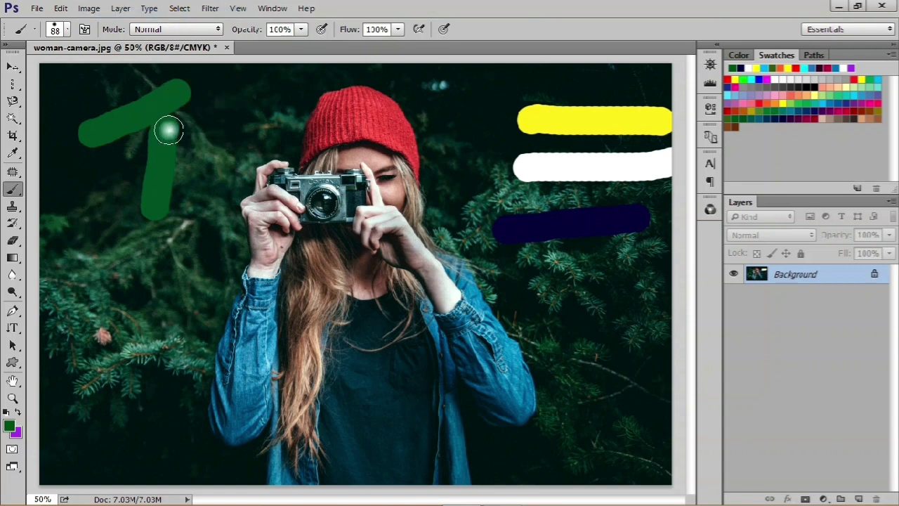
Step backward through all five brush strokes, back to the unpainted photo.
{"action": "left_click", "coordinate": [70, 11]}
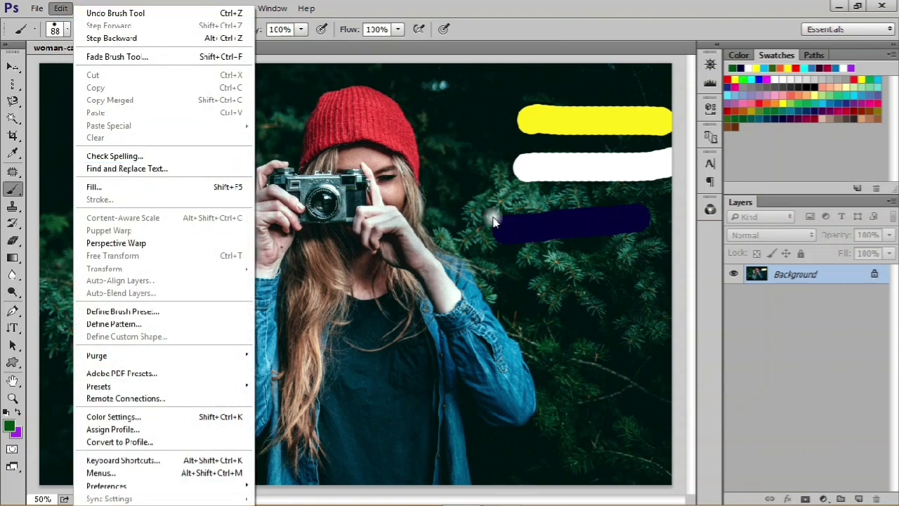
{"action": "left_click", "coordinate": [102, 38]}
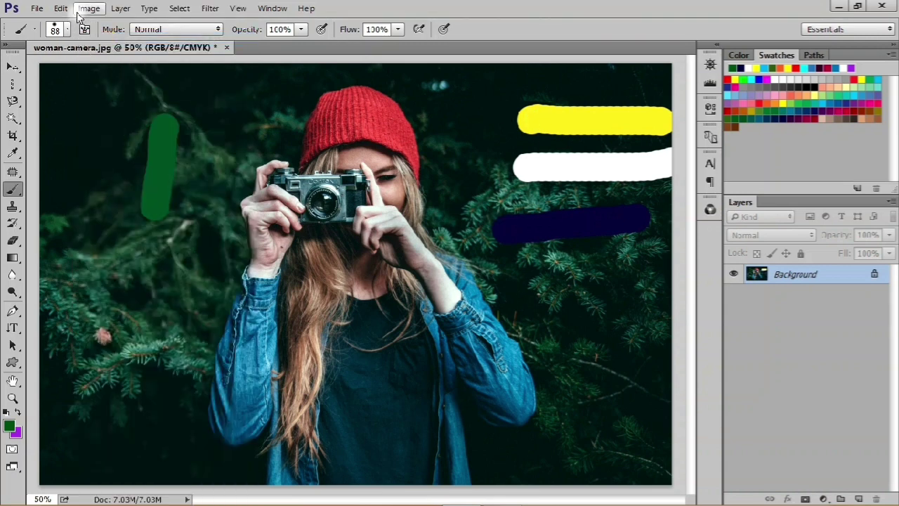
{"action": "left_click", "coordinate": [61, 10]}
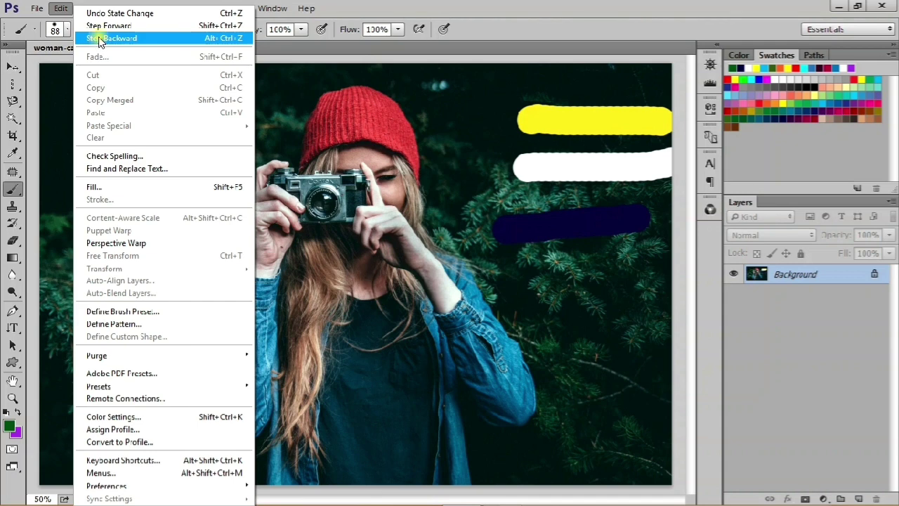
{"action": "left_click", "coordinate": [99, 40]}
{"action": "left_click", "coordinate": [61, 9]}
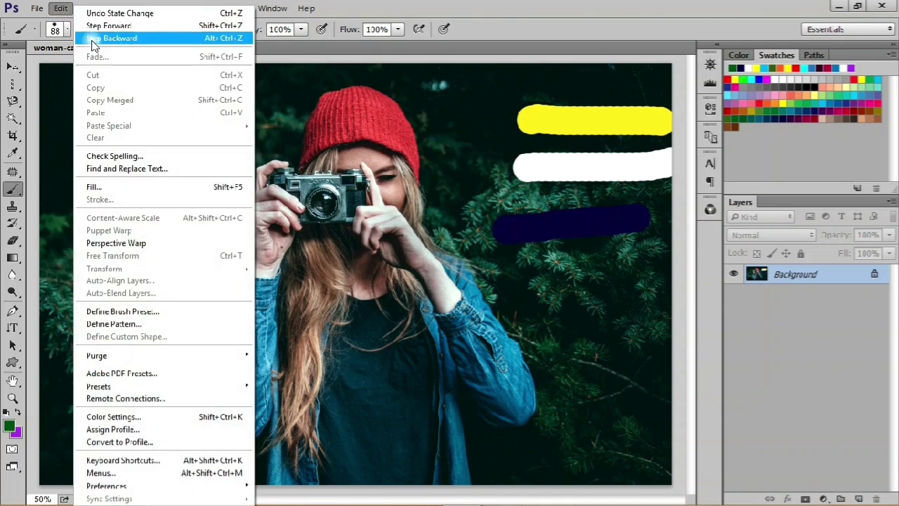
{"action": "left_click", "coordinate": [94, 41]}
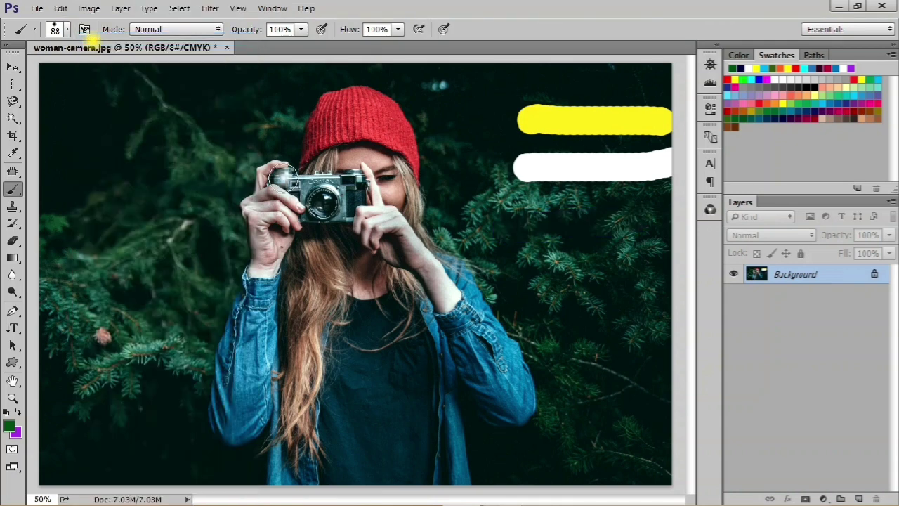
{"action": "left_click", "coordinate": [62, 9]}
{"action": "left_click", "coordinate": [94, 40]}
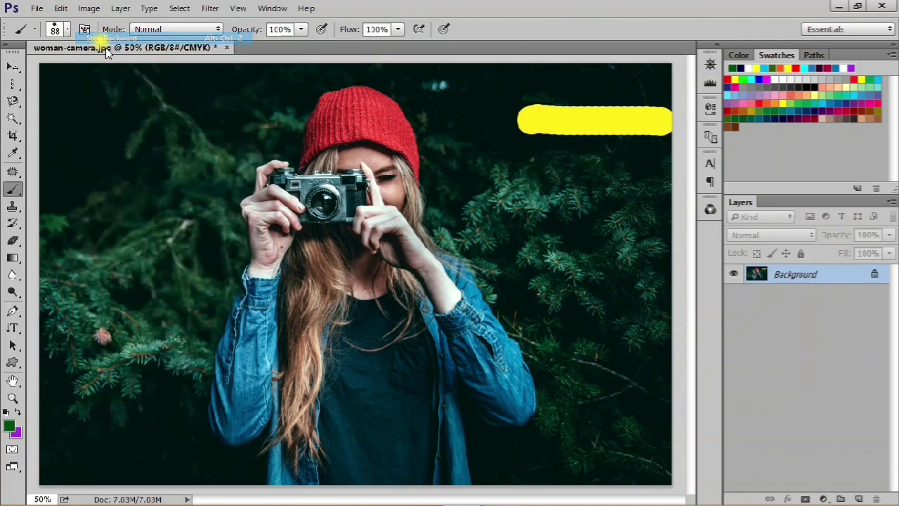
{"action": "left_click", "coordinate": [61, 9]}
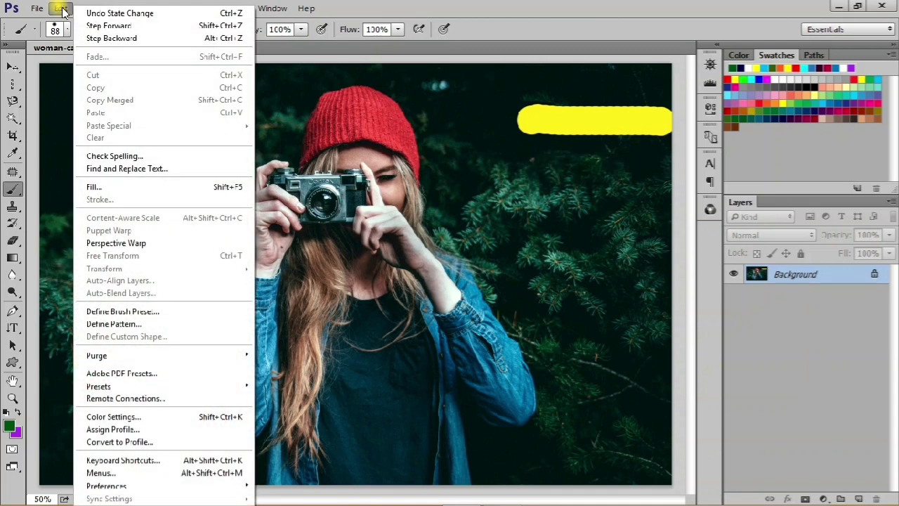
{"action": "left_click", "coordinate": [94, 40]}
Step forward through the edits to restore all five brush strokes, from the yellow one to the diagonal green one.
{"action": "left_click", "coordinate": [61, 8]}
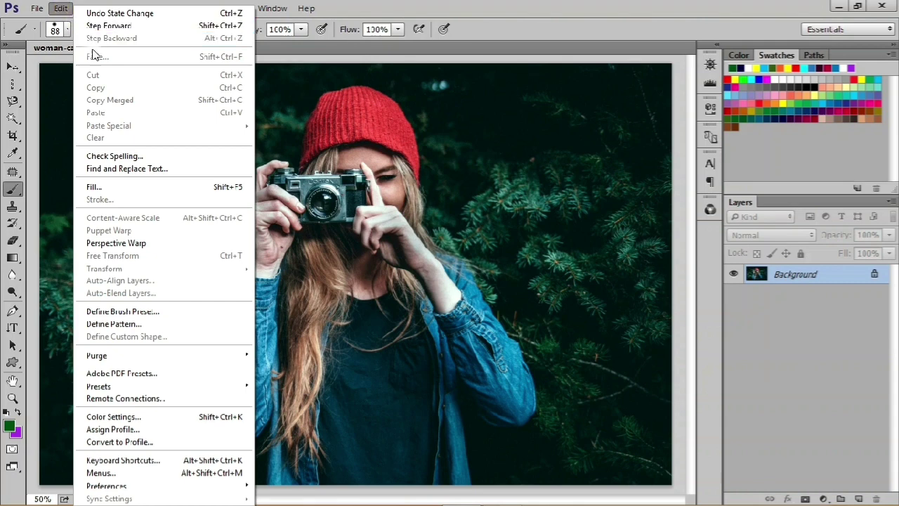
{"action": "left_click", "coordinate": [120, 28]}
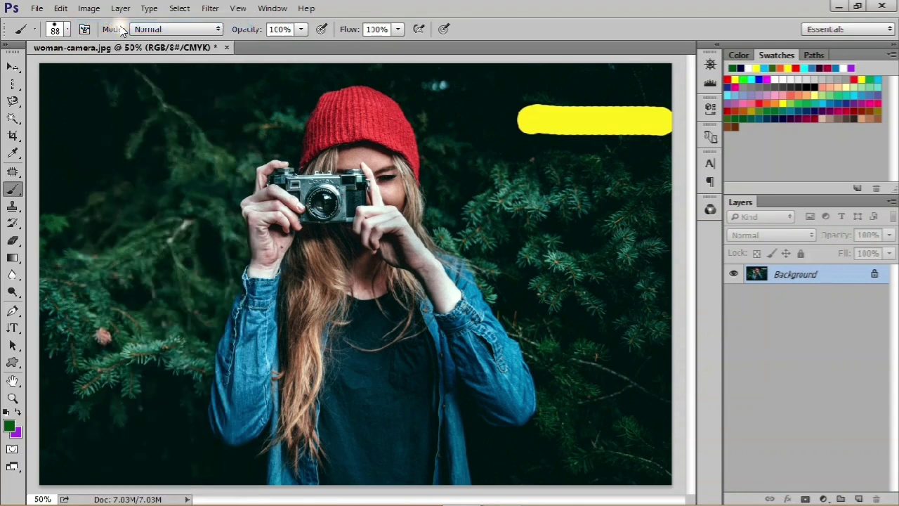
{"action": "left_click", "coordinate": [61, 9]}
{"action": "left_click", "coordinate": [92, 27]}
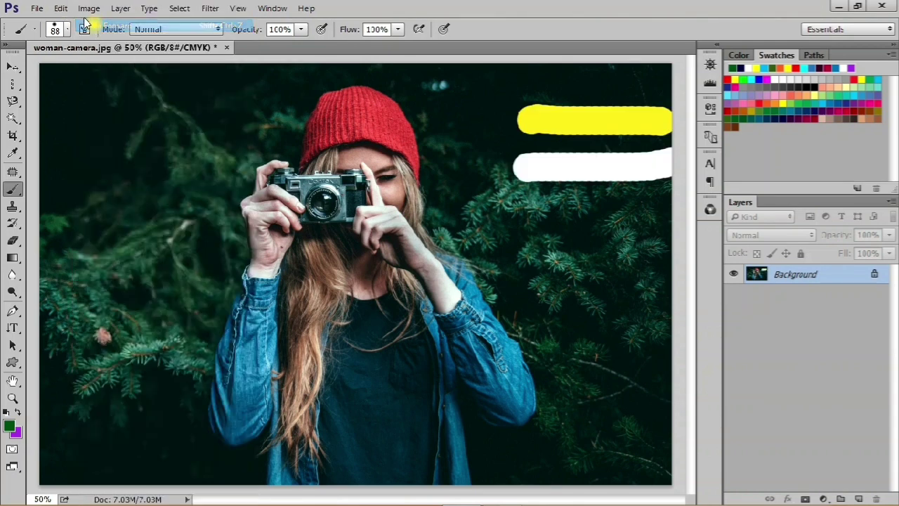
{"action": "left_click", "coordinate": [61, 8]}
{"action": "left_click", "coordinate": [83, 27]}
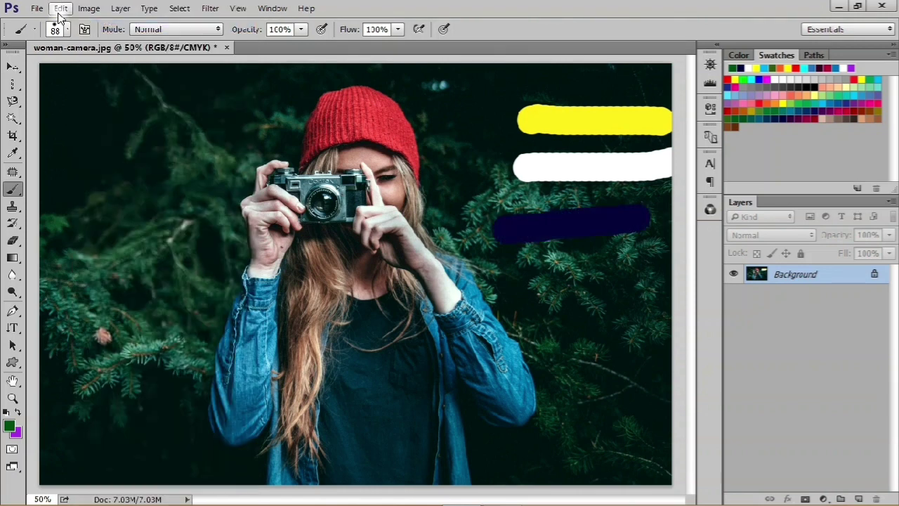
{"action": "left_click", "coordinate": [61, 9]}
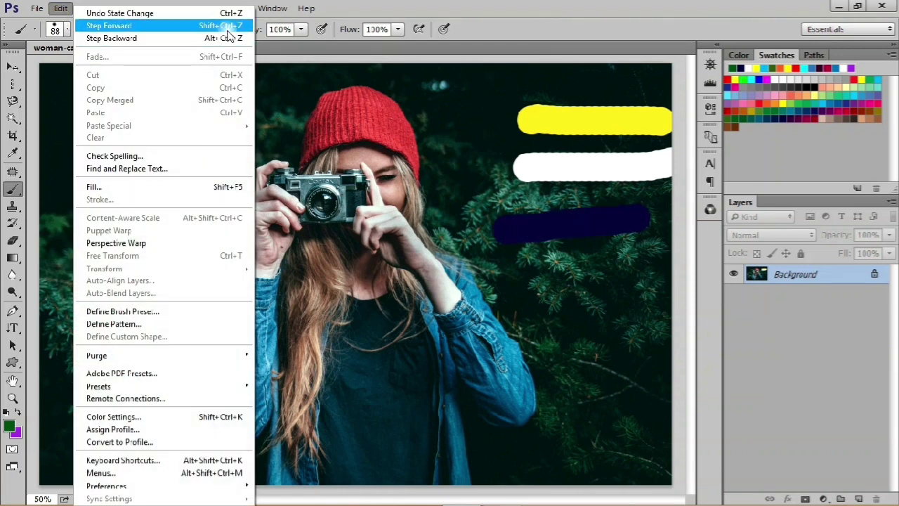
{"action": "left_click", "coordinate": [176, 28]}
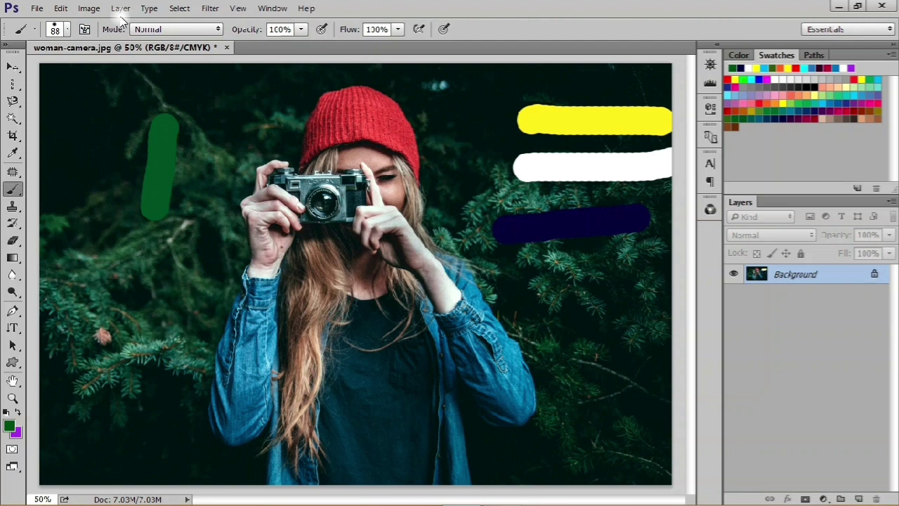
{"action": "left_click", "coordinate": [89, 8]}
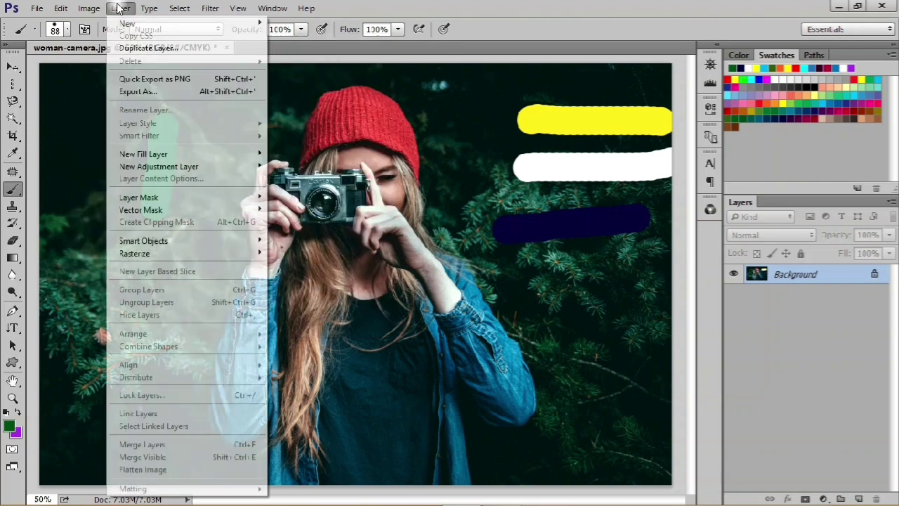
{"action": "left_click", "coordinate": [175, 26]}
{"action": "key", "text": "shift+ctrl+z"}
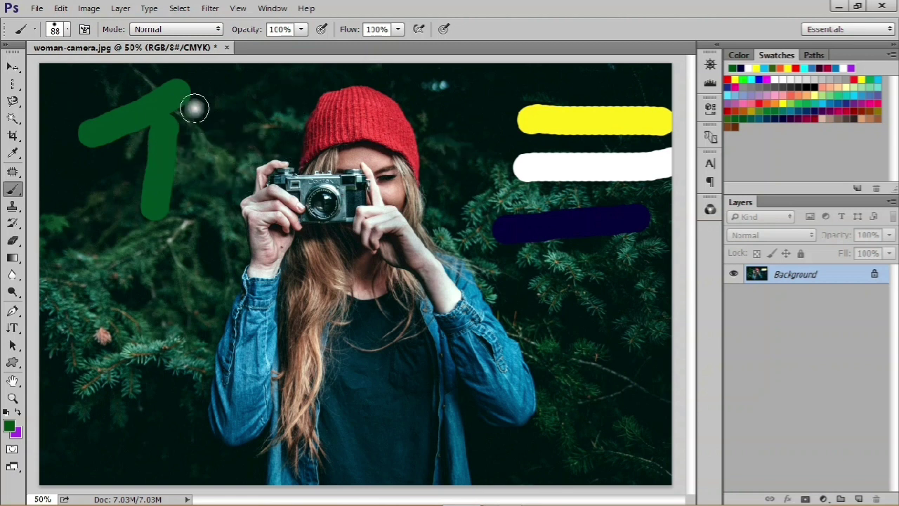
Show the History panel and place it over the lower part of the photo beside the woman's arm.
{"action": "left_click", "coordinate": [272, 8]}
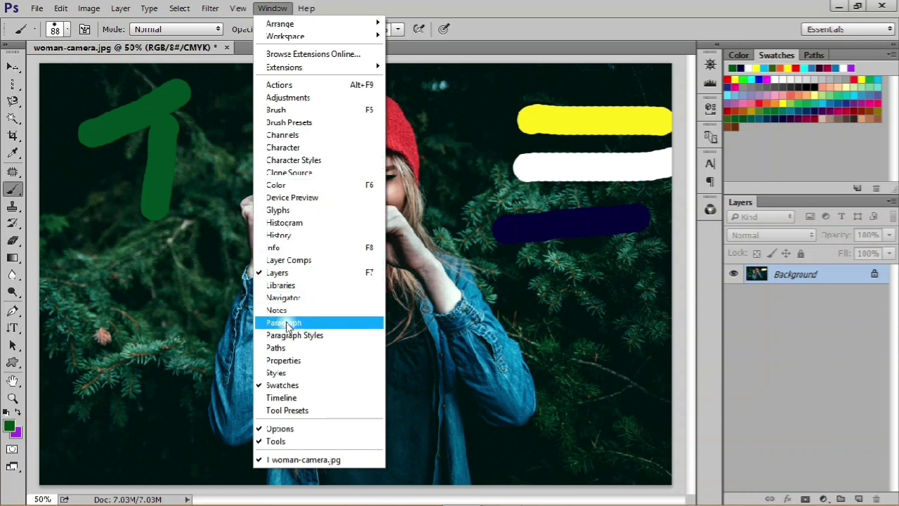
{"action": "left_click", "coordinate": [289, 236]}
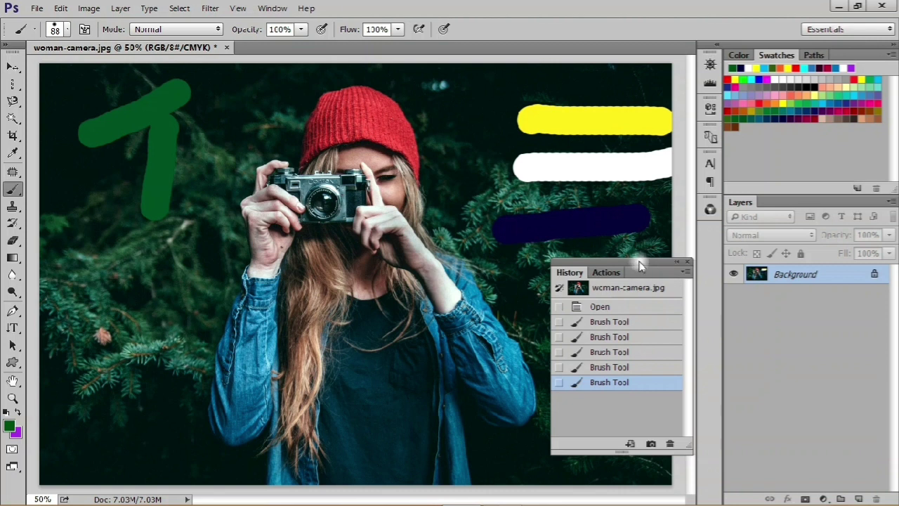
{"action": "left_click_drag", "start_coordinate": [646, 259], "coordinate": [653, 259]}
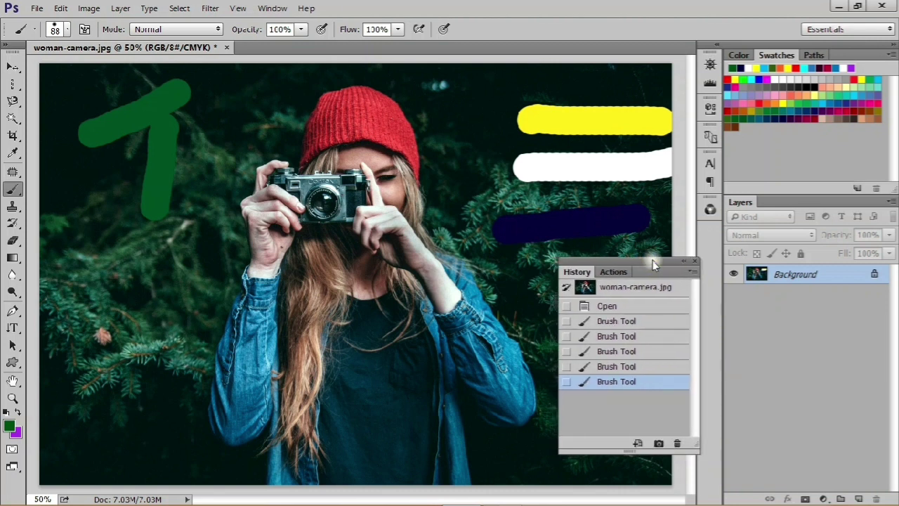
Revert the image to its Open history state and bring back the first four brush strokes one state at a time.
{"action": "left_click", "coordinate": [595, 307]}
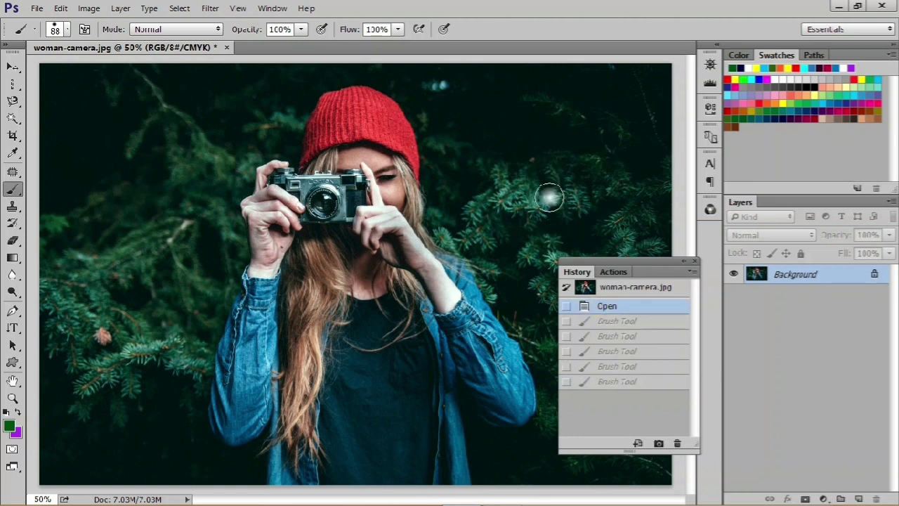
{"action": "left_click", "coordinate": [623, 323]}
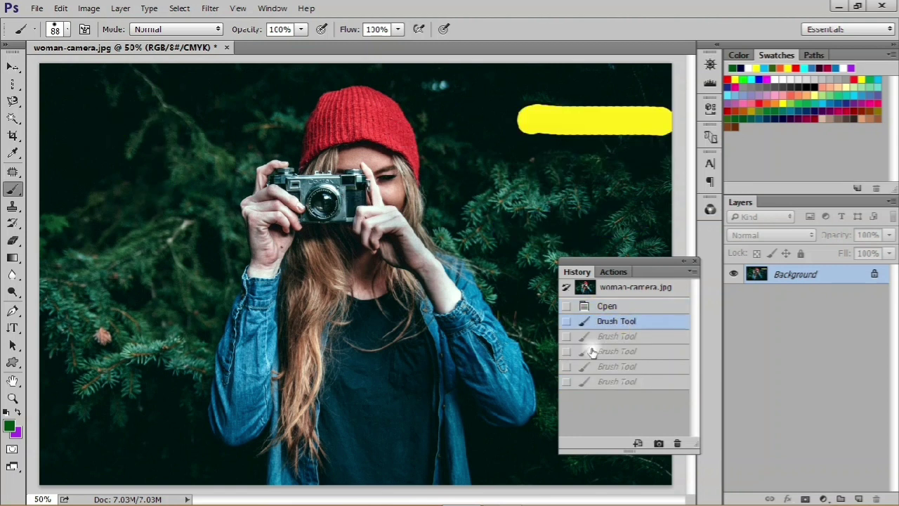
{"action": "left_click", "coordinate": [614, 337]}
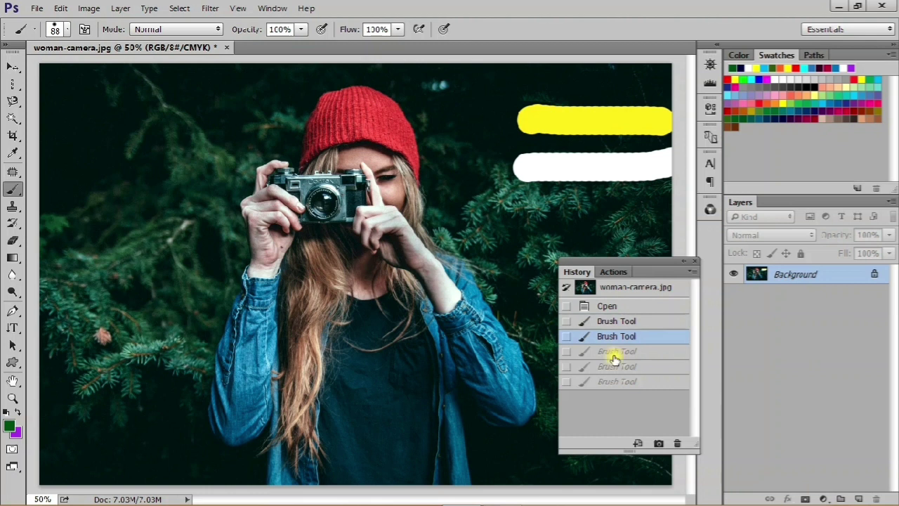
{"action": "left_click", "coordinate": [614, 353]}
{"action": "left_click", "coordinate": [608, 366]}
Select the last Brush Tool state in the history and delete it to remove the diagonal green stroke.
{"action": "left_click", "coordinate": [608, 382]}
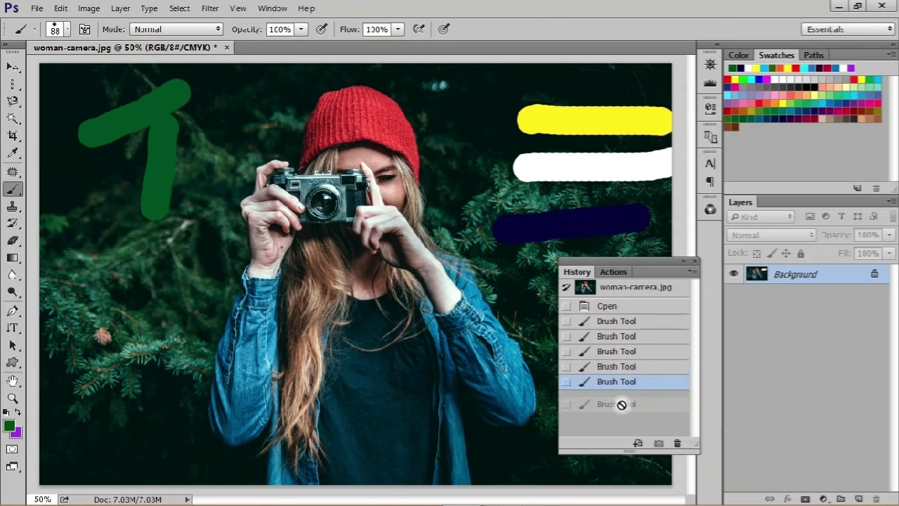
{"action": "left_click", "coordinate": [675, 443]}
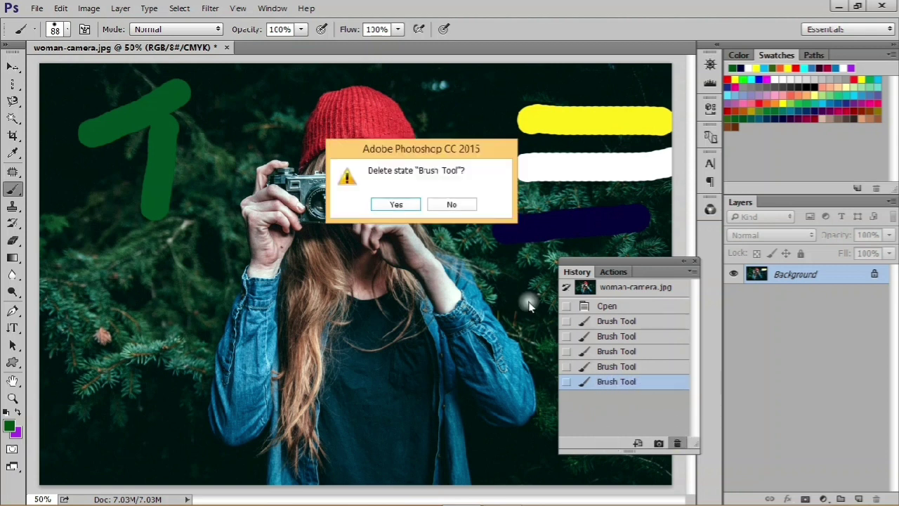
{"action": "left_click", "coordinate": [402, 205]}
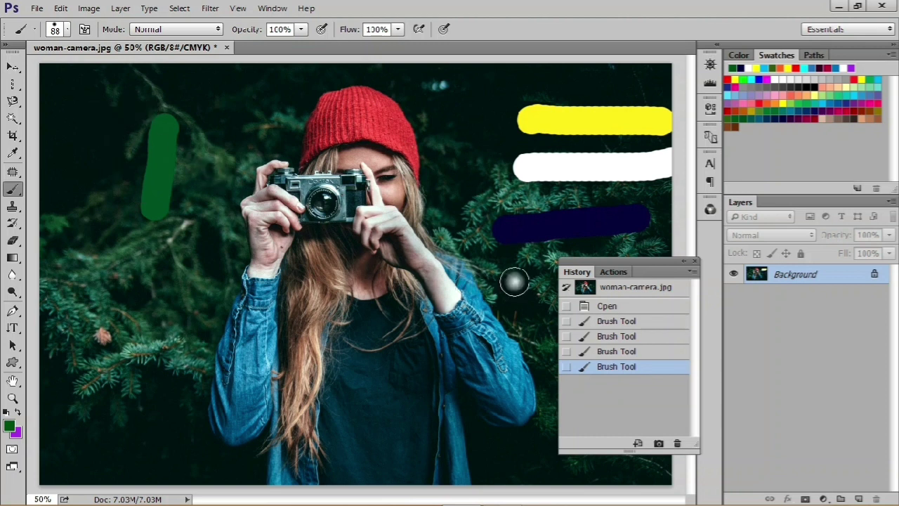
{"action": "left_click", "coordinate": [592, 325]}
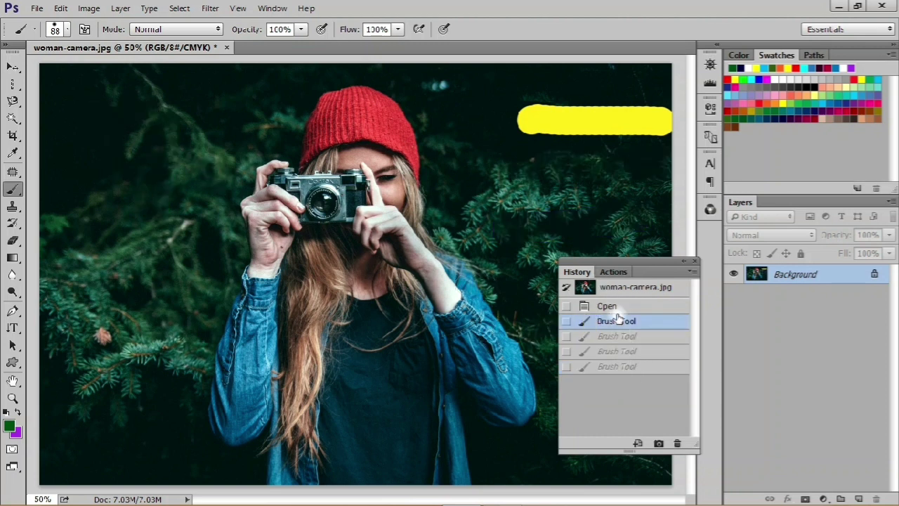
{"action": "left_click", "coordinate": [677, 443]}
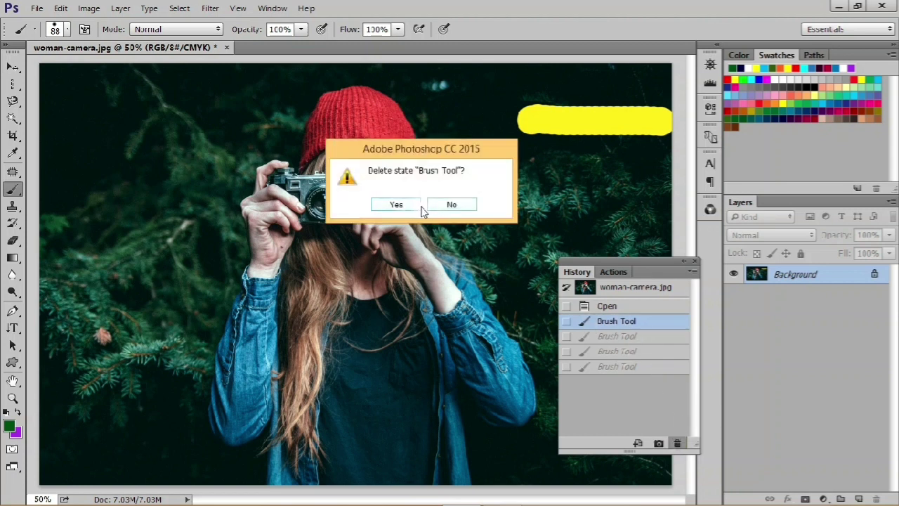
{"action": "left_click", "coordinate": [452, 204]}
Select the second Brush Tool state in the history and delete it together with the states that follow it.
{"action": "left_click", "coordinate": [632, 337]}
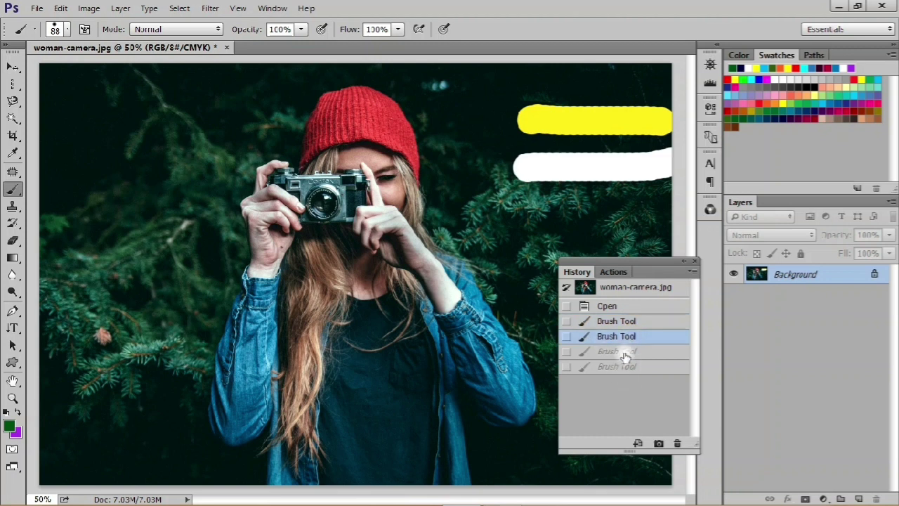
{"action": "left_click", "coordinate": [678, 444]}
{"action": "left_click", "coordinate": [397, 205]}
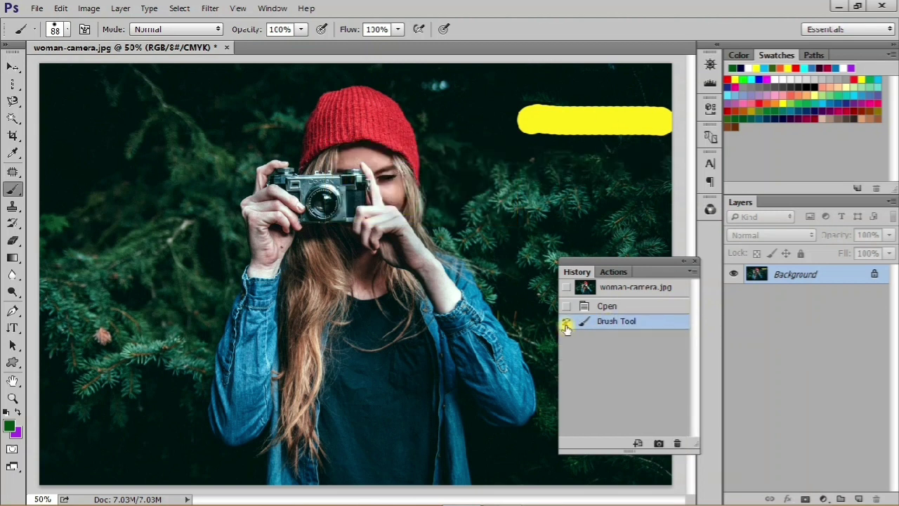
Set the history brush source back to the woman-camera.jpg snapshot and switch between the Open state and the yellow stroke's state, ending on Open.
{"action": "left_click", "coordinate": [567, 287]}
{"action": "left_click", "coordinate": [612, 309]}
{"action": "left_click", "coordinate": [616, 325]}
{"action": "left_click", "coordinate": [637, 307]}
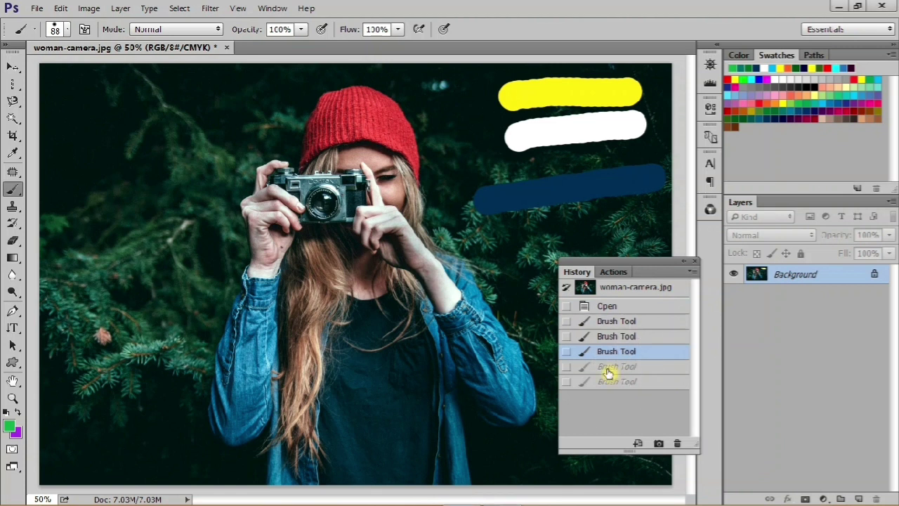
Restore the last brush stroke, go back to the second Brush Tool state and try a cyan stroke across the red hat.
{"action": "left_click", "coordinate": [629, 380]}
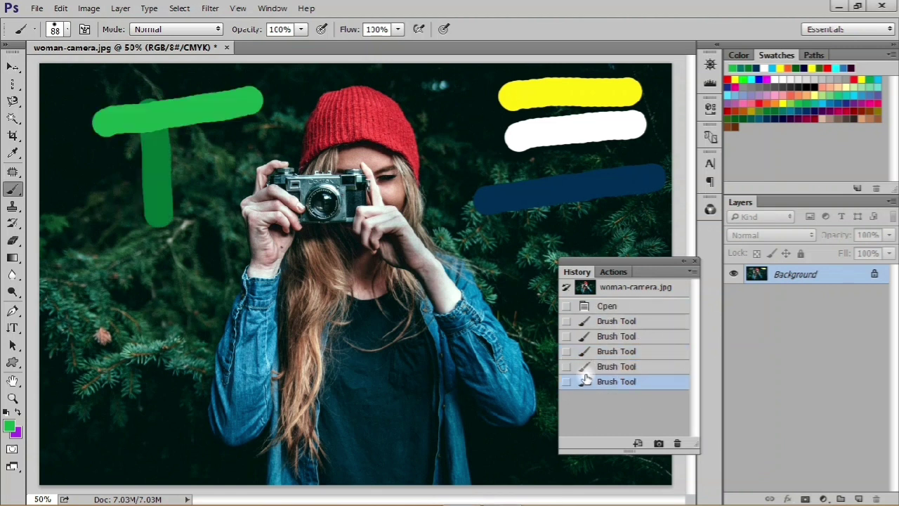
{"action": "left_click", "coordinate": [606, 338]}
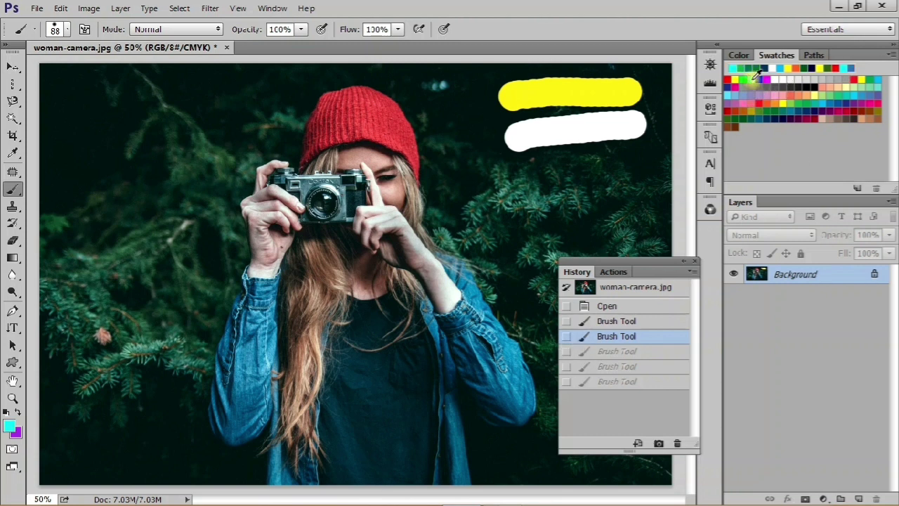
{"action": "left_click_drag", "start_coordinate": [325, 104], "coordinate": [398, 104]}
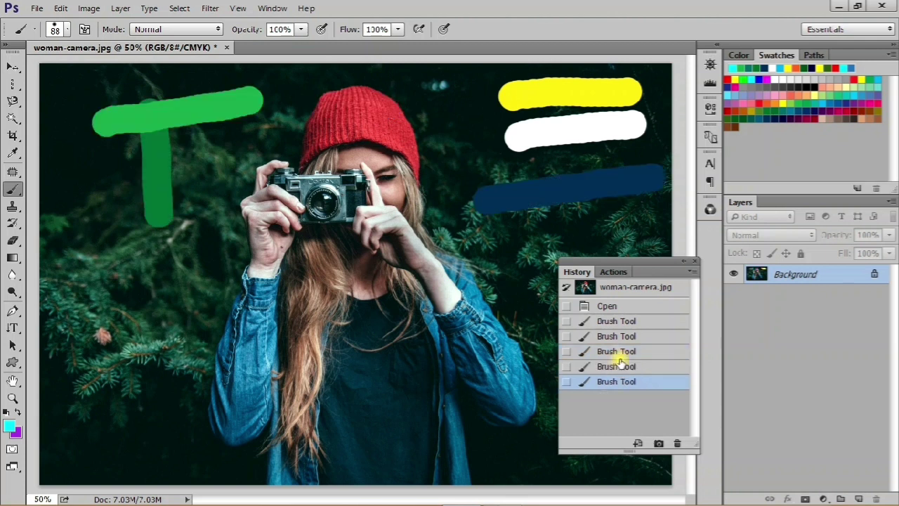
Step the history back to the second Brush Tool state, forward to the fifth, and back again to the third.
{"action": "left_click", "coordinate": [619, 352]}
{"action": "left_click", "coordinate": [618, 336]}
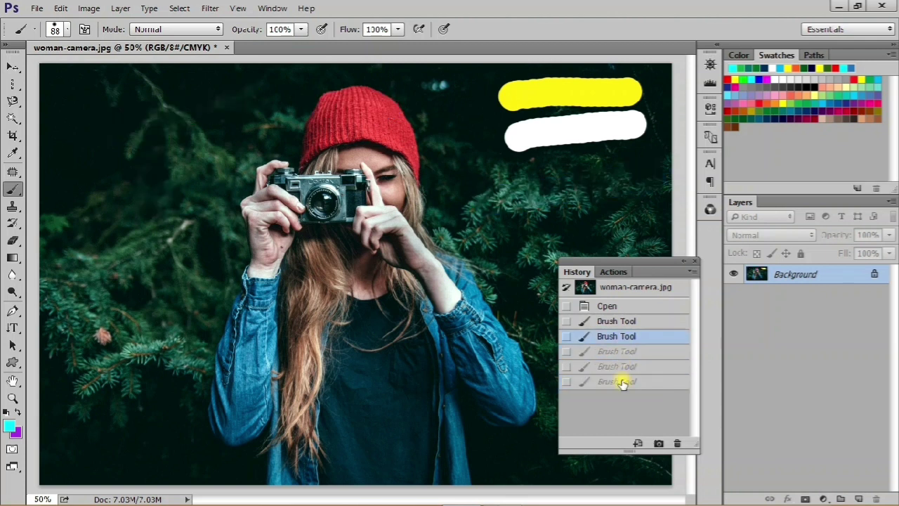
{"action": "left_click", "coordinate": [618, 382]}
{"action": "left_click", "coordinate": [621, 366]}
{"action": "left_click", "coordinate": [621, 354]}
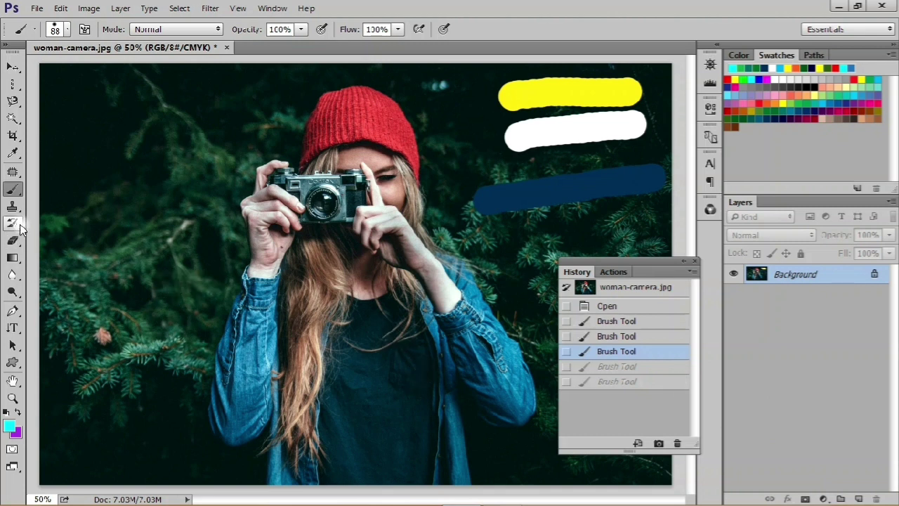
Lighten the red hat and the area just below the camera with several Dodge tool strokes.
{"action": "left_click", "coordinate": [14, 292]}
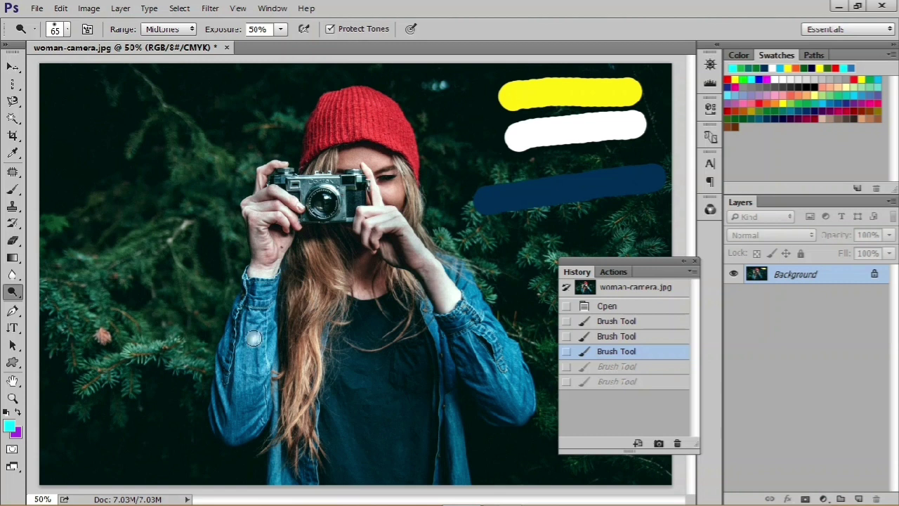
{"action": "mouse_move", "coordinate": [381, 125]}
{"action": "left_mouse_down"}
{"action": "mouse_move", "coordinate": [386, 131]}
{"action": "mouse_move", "coordinate": [362, 84]}
{"action": "mouse_move", "coordinate": [390, 106]}
{"action": "mouse_move", "coordinate": [388, 117]}
{"action": "left_mouse_up"}
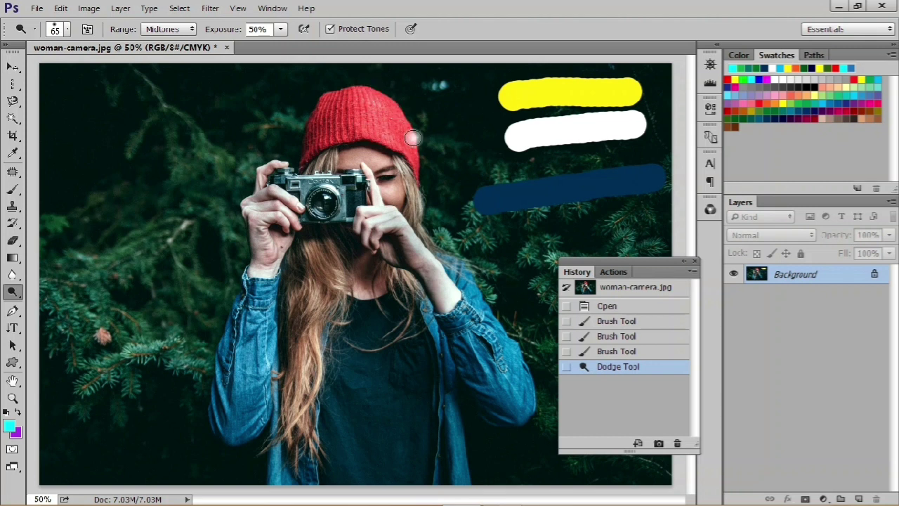
{"action": "left_click_drag", "start_coordinate": [399, 133], "coordinate": [370, 88]}
{"action": "left_click", "coordinate": [372, 89]}
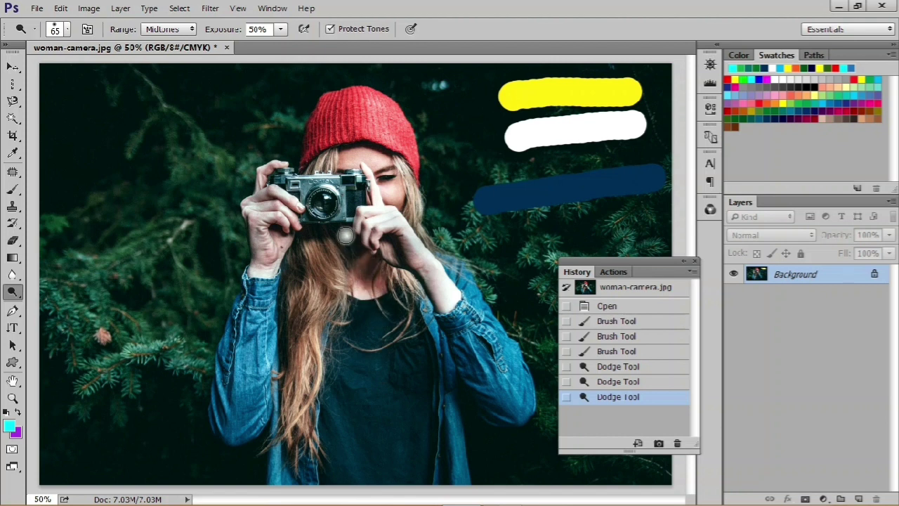
{"action": "left_click_drag", "start_coordinate": [346, 236], "coordinate": [351, 249]}
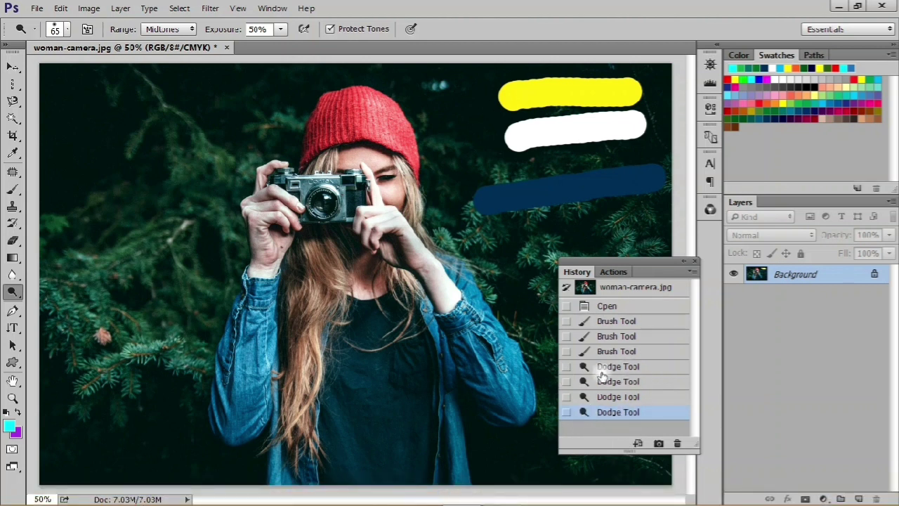
Revert the image to its Open history state and lighten the woman's long hair below the camera with the Dodge tool.
{"action": "left_click", "coordinate": [617, 321]}
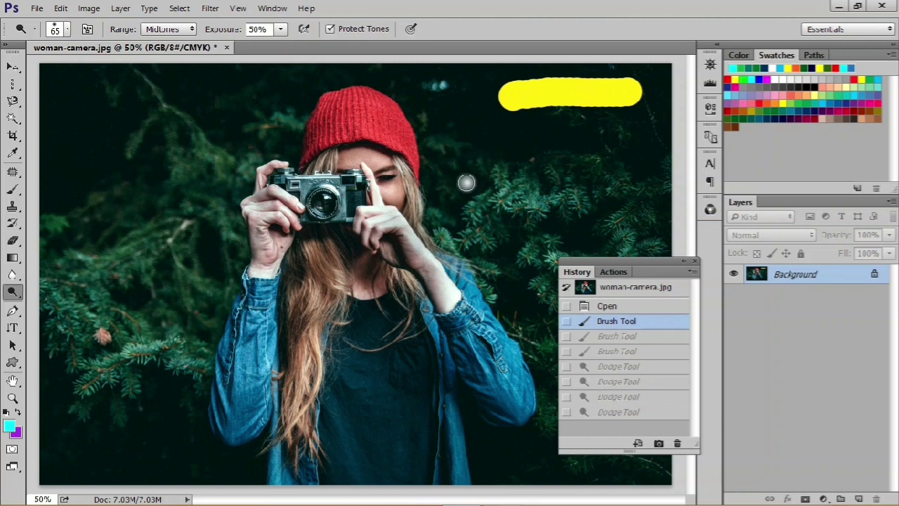
{"action": "left_click", "coordinate": [606, 306]}
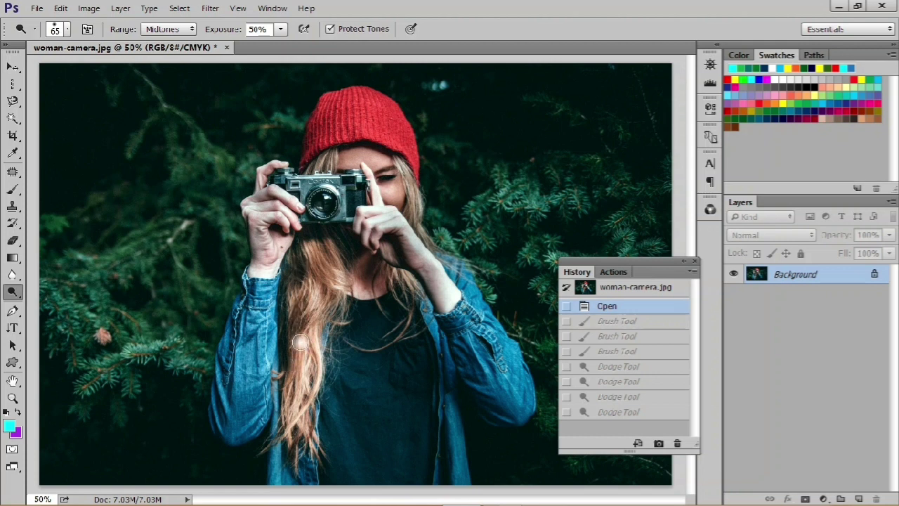
{"action": "left_click_drag", "start_coordinate": [304, 264], "coordinate": [304, 346]}
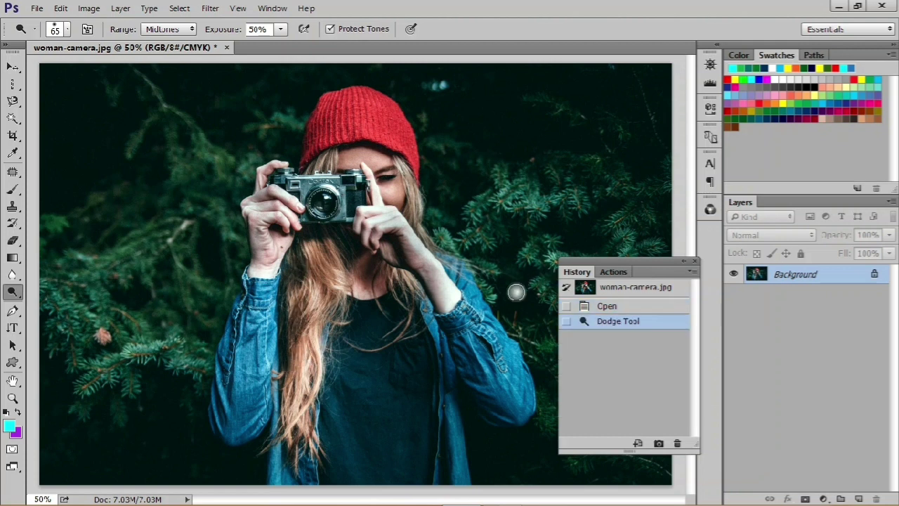
Compare the hair before and after lightening by switching repeatedly between the Open and Dodge Tool history states.
{"action": "left_click", "coordinate": [608, 307]}
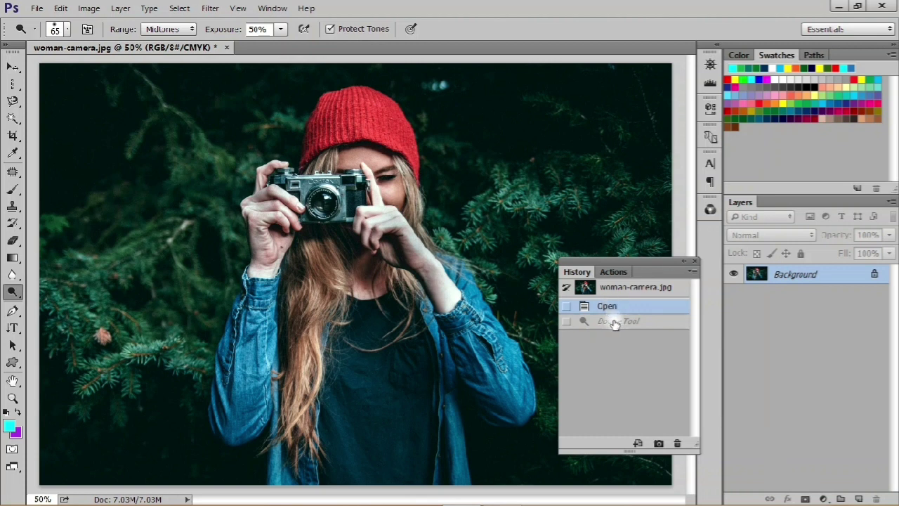
{"action": "left_click", "coordinate": [615, 322]}
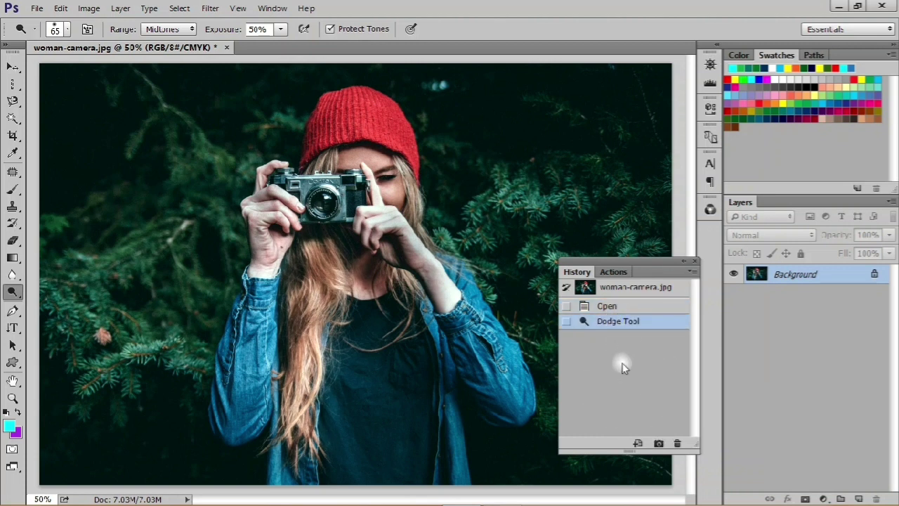
{"action": "left_click", "coordinate": [605, 306]}
{"action": "left_click", "coordinate": [616, 308]}
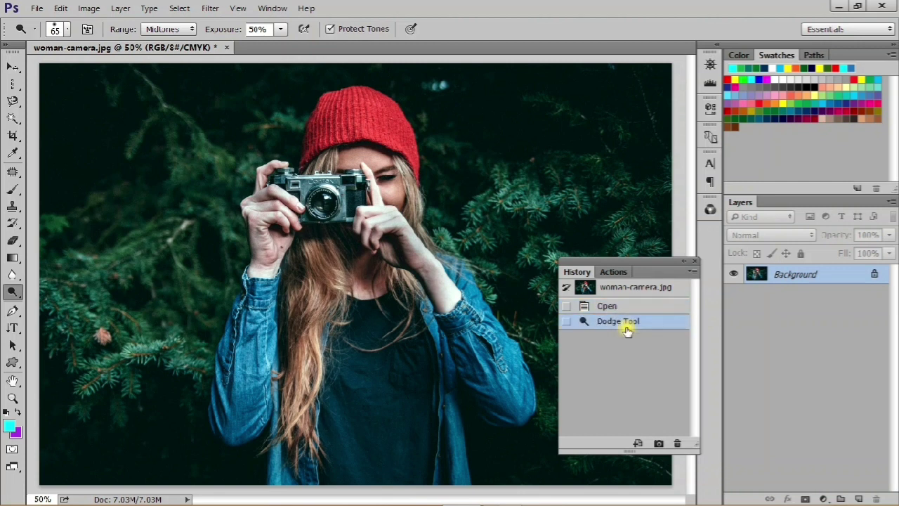
{"action": "left_click", "coordinate": [623, 309]}
{"action": "left_click", "coordinate": [627, 322]}
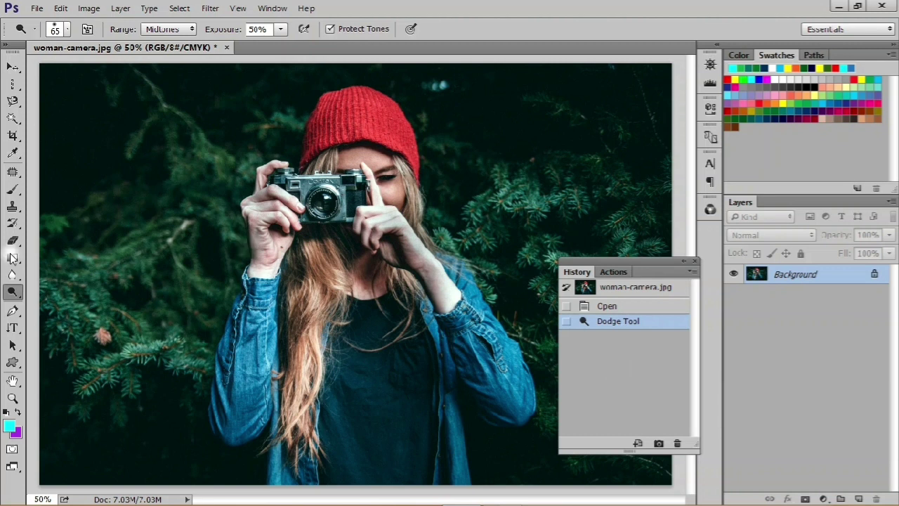
Enlarge the Dodge brush to 315 px and lighten the woman's clothing and the foliage beside her.
{"action": "left_click", "coordinate": [70, 30]}
{"action": "left_click_drag", "start_coordinate": [104, 76], "coordinate": [144, 73]}
{"action": "left_click", "coordinate": [350, 138]}
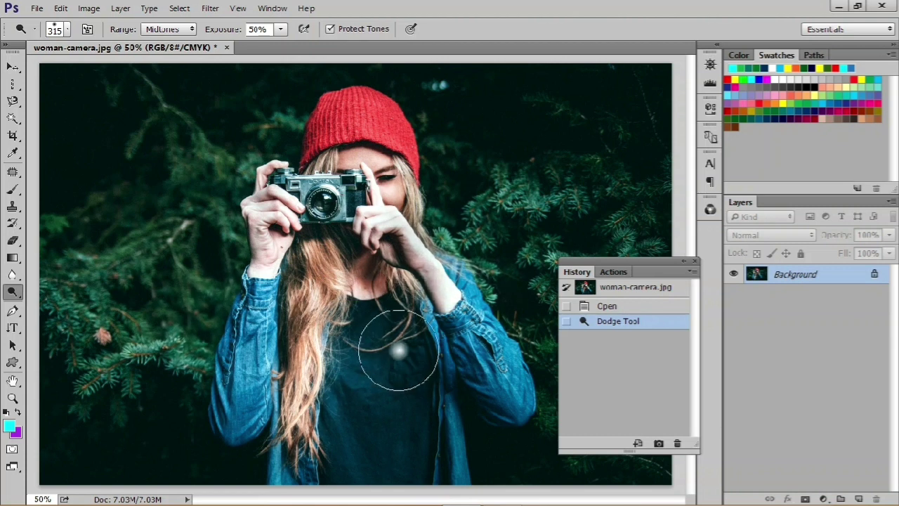
{"action": "left_click", "coordinate": [360, 358]}
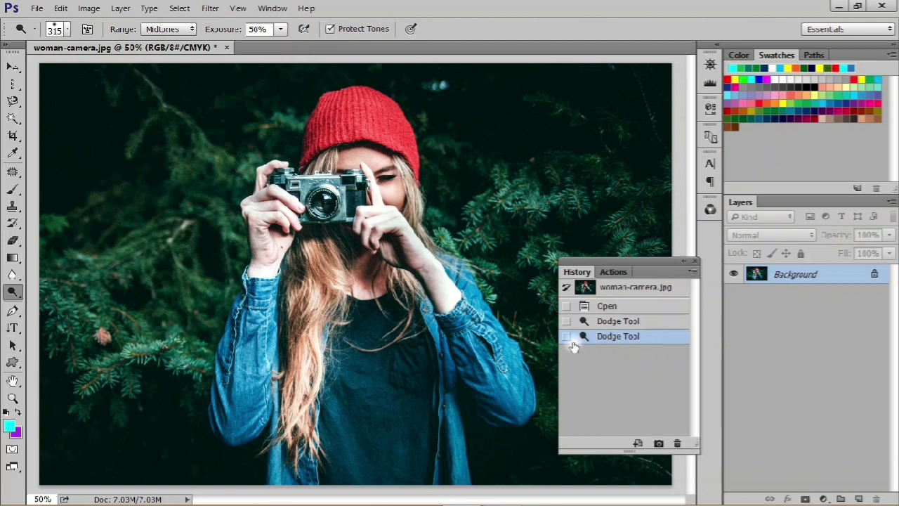
{"action": "left_click", "coordinate": [496, 355]}
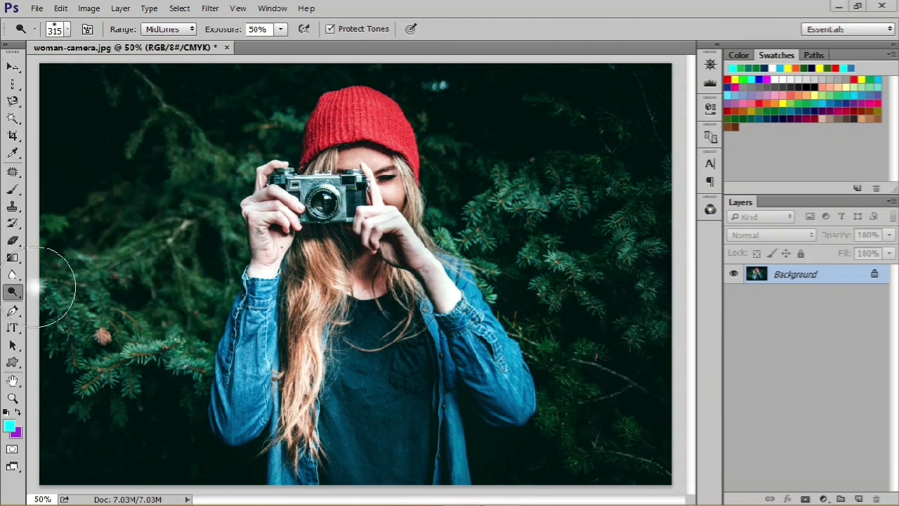
Paint over most of the red hat in cyan using the Brush tool with a 94 px hard tip.
{"action": "left_click", "coordinate": [14, 189]}
{"action": "left_click", "coordinate": [62, 29]}
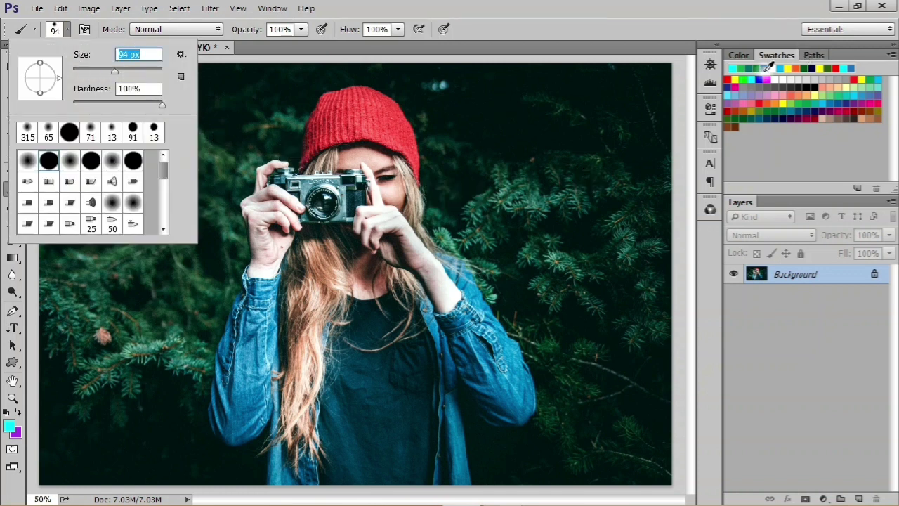
{"action": "key", "text": "Return"}
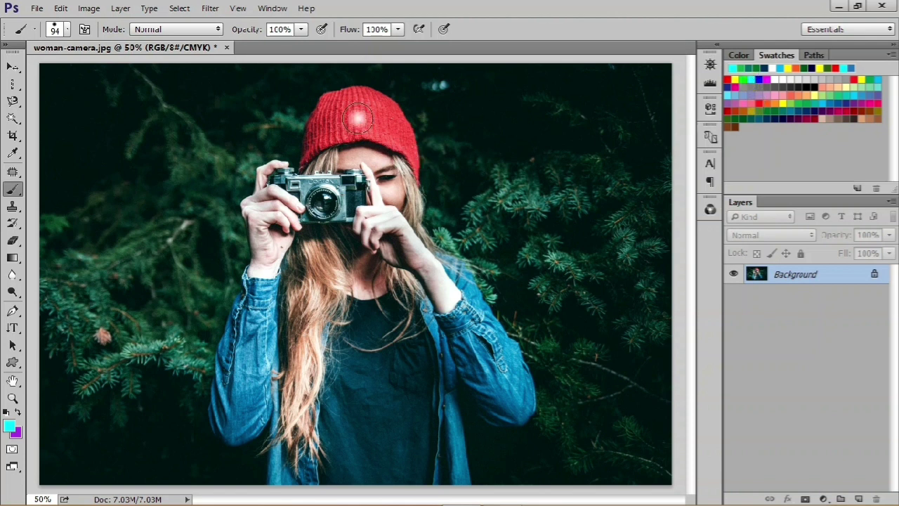
{"action": "mouse_move", "coordinate": [357, 114]}
{"action": "left_mouse_down"}
{"action": "mouse_move", "coordinate": [337, 107]}
{"action": "mouse_move", "coordinate": [327, 111]}
{"action": "mouse_move", "coordinate": [328, 129]}
{"action": "mouse_move", "coordinate": [310, 142]}
{"action": "mouse_move", "coordinate": [325, 125]}
{"action": "mouse_move", "coordinate": [371, 110]}
{"action": "mouse_move", "coordinate": [400, 124]}
{"action": "mouse_move", "coordinate": [332, 125]}
{"action": "mouse_move", "coordinate": [400, 131]}
{"action": "mouse_move", "coordinate": [396, 110]}
{"action": "mouse_move", "coordinate": [376, 95]}
{"action": "mouse_move", "coordinate": [350, 93]}
{"action": "mouse_move", "coordinate": [315, 133]}
{"action": "mouse_move", "coordinate": [326, 102]}
{"action": "mouse_move", "coordinate": [348, 96]}
{"action": "mouse_move", "coordinate": [378, 98]}
{"action": "mouse_move", "coordinate": [406, 125]}
{"action": "left_mouse_up"}
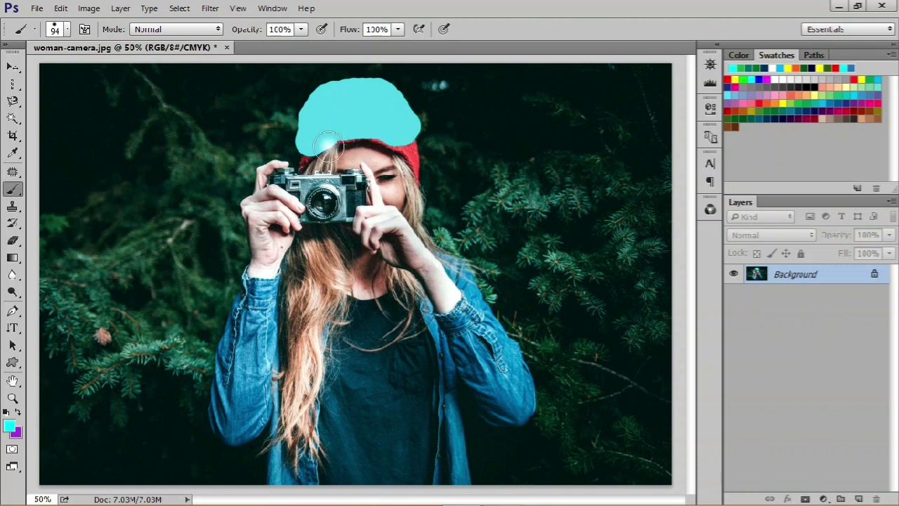
Switch to the Move tool and save the image as a JPEG with High quality 9 and the Baseline ("Standard") format.
{"action": "left_click", "coordinate": [14, 67]}
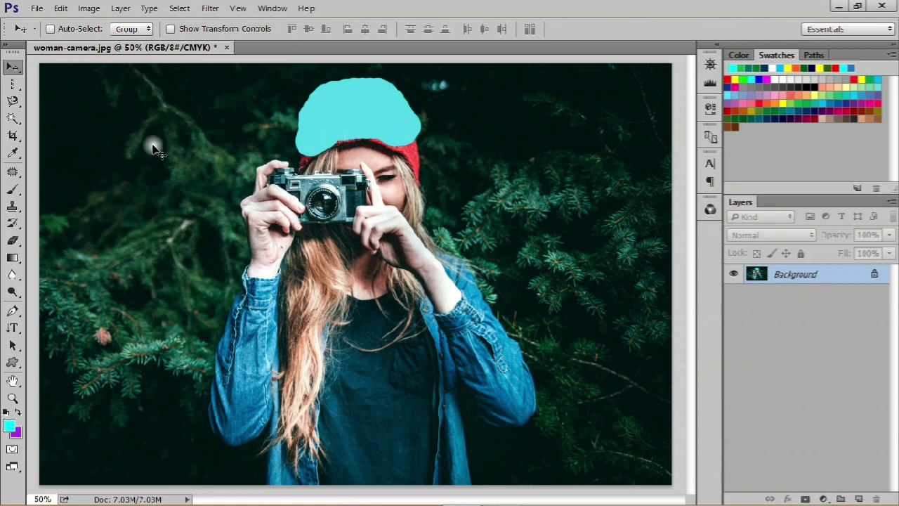
{"action": "left_click", "coordinate": [37, 8]}
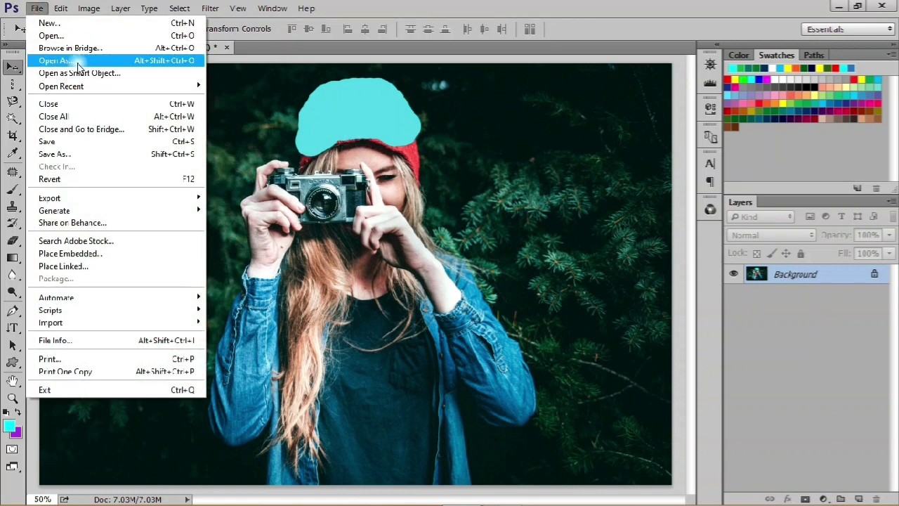
{"action": "left_click", "coordinate": [74, 143]}
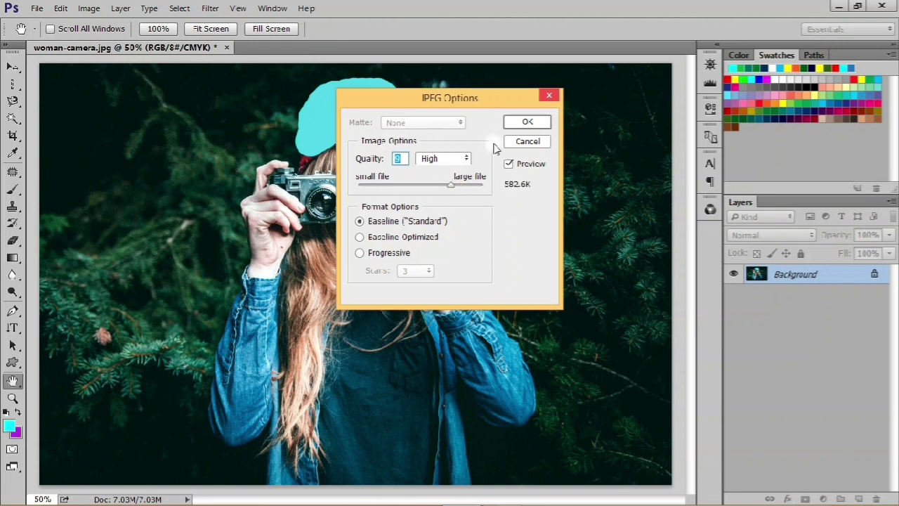
{"action": "left_click", "coordinate": [527, 123]}
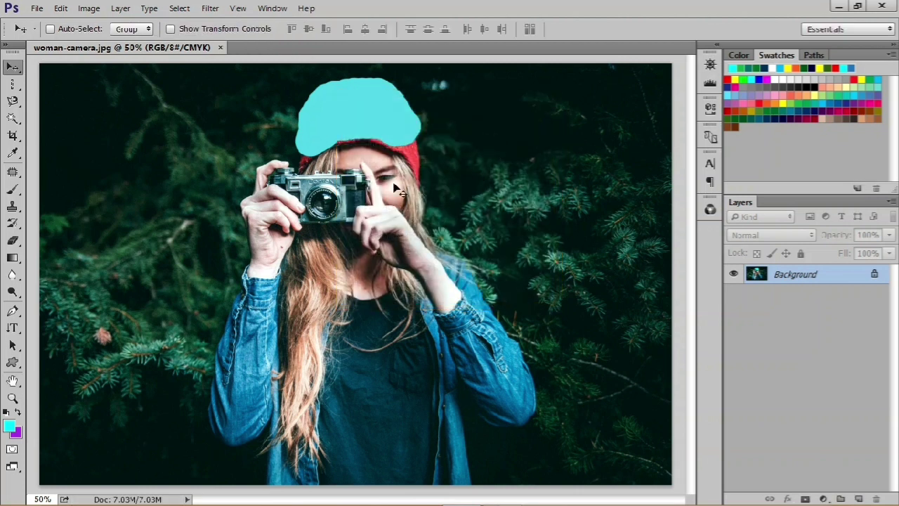
Close the image, reopen the saved woman-camera.jpg from the images folder to check the edits, and close it again.
{"action": "left_click", "coordinate": [220, 47]}
{"action": "left_click", "coordinate": [36, 8]}
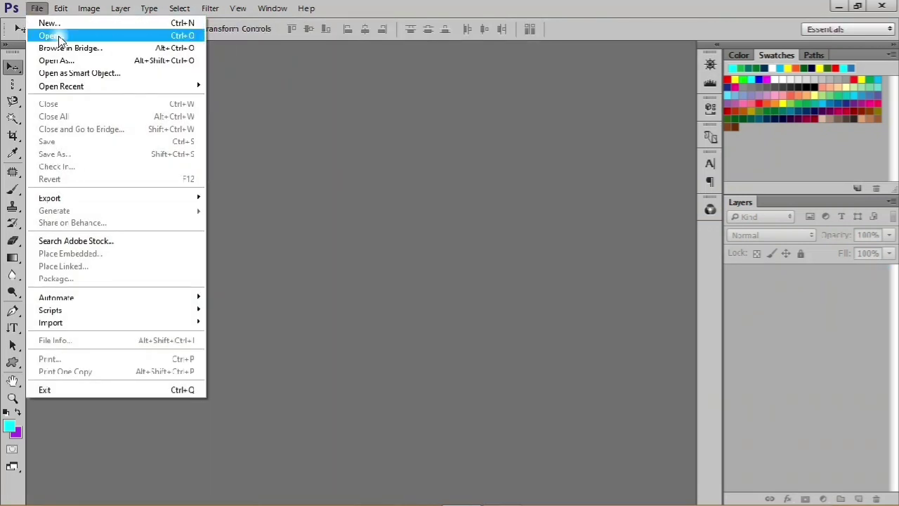
{"action": "left_click", "coordinate": [53, 34]}
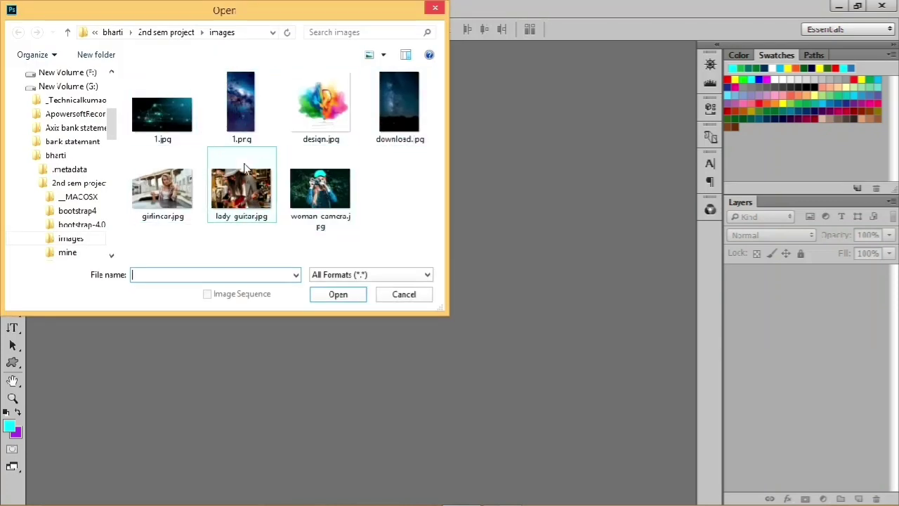
{"action": "double_click", "coordinate": [339, 196]}
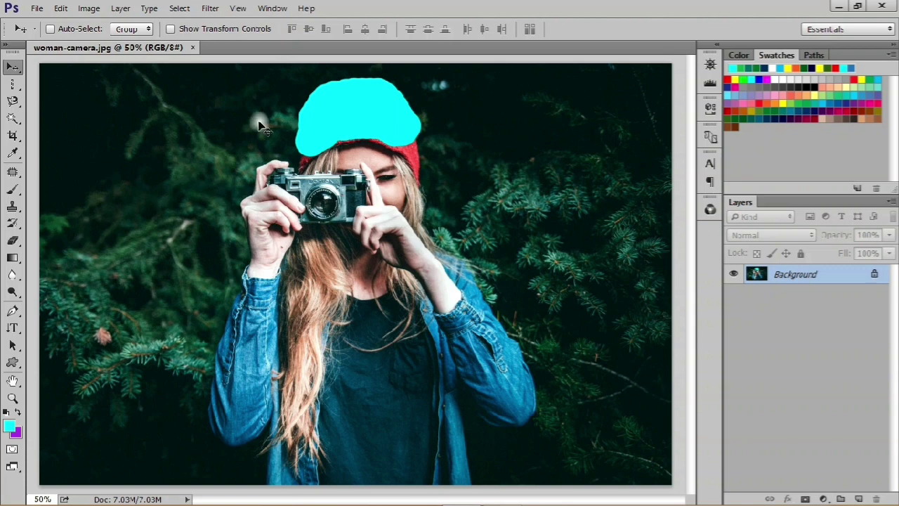
{"action": "left_click", "coordinate": [194, 47]}
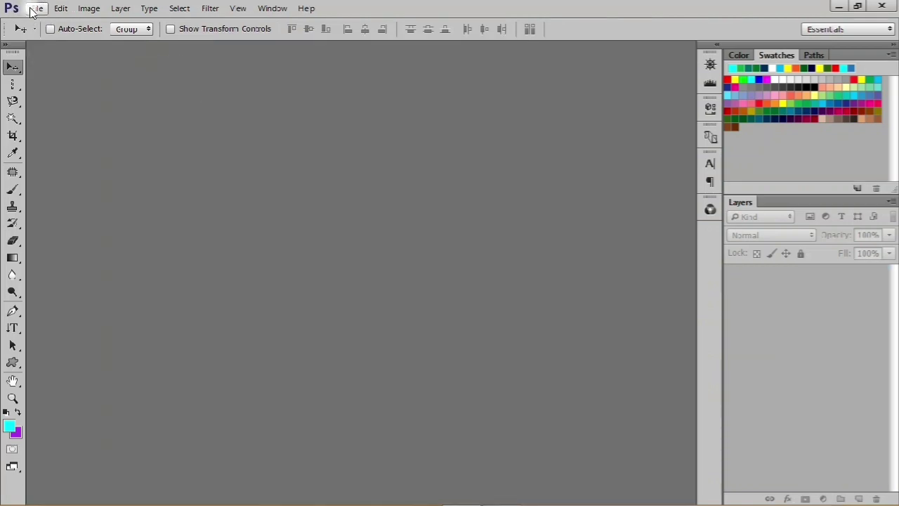
Open lady-guitar.jpg from the images folder and paint over the woman's hat in cyan with the 94 px Brush.
{"action": "left_click", "coordinate": [37, 8]}
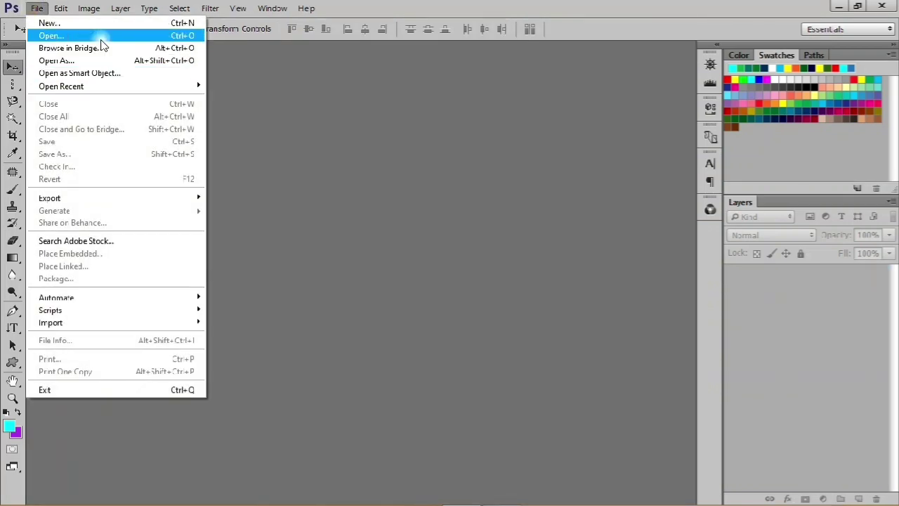
{"action": "left_click", "coordinate": [104, 36]}
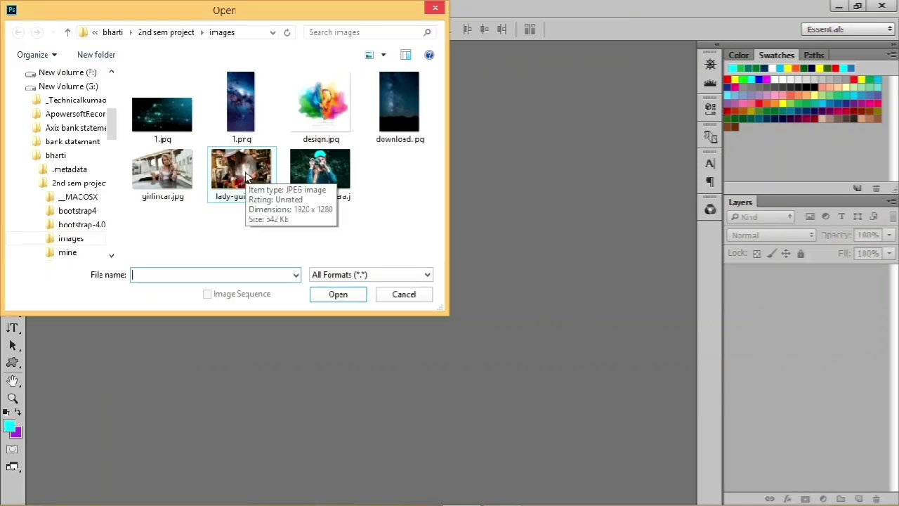
{"action": "double_click", "coordinate": [234, 169]}
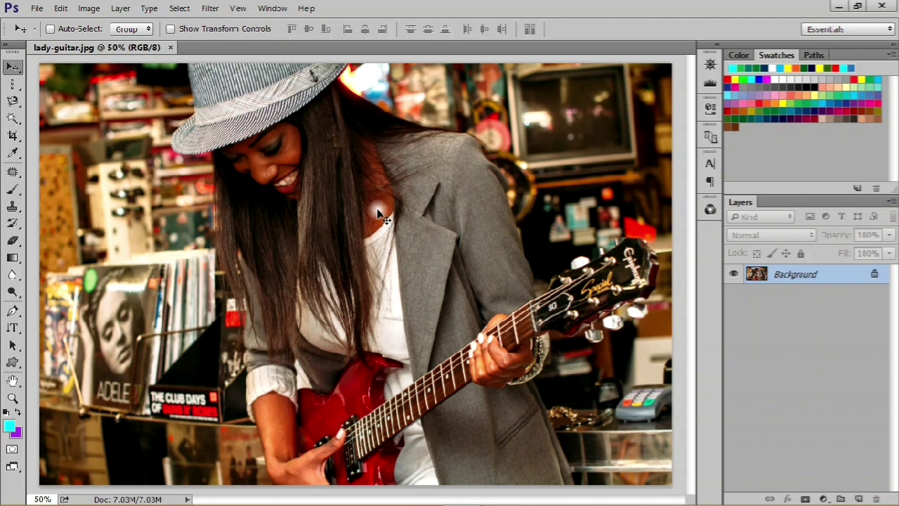
{"action": "key", "text": "ctrl"}
{"action": "left_click", "coordinate": [12, 189]}
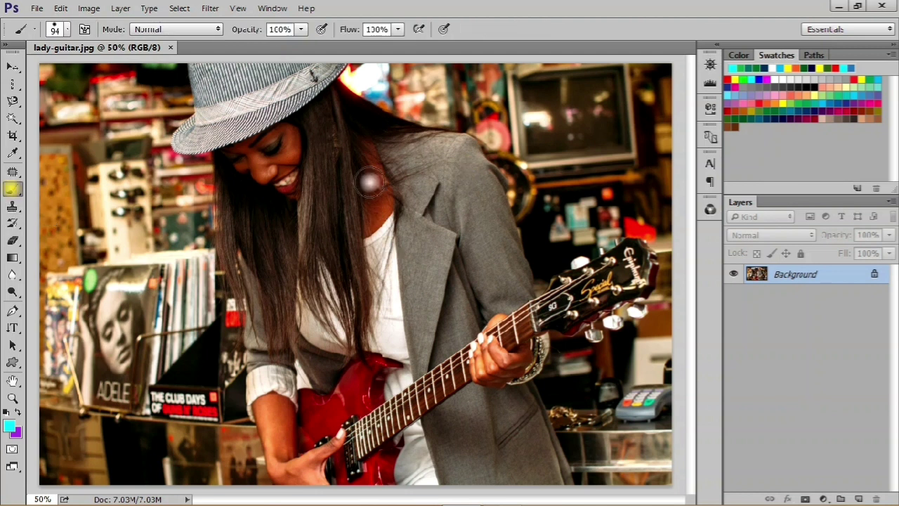
{"action": "mouse_move", "coordinate": [283, 91]}
{"action": "left_mouse_down"}
{"action": "mouse_move", "coordinate": [217, 109]}
{"action": "mouse_move", "coordinate": [294, 78]}
{"action": "mouse_move", "coordinate": [248, 88]}
{"action": "mouse_move", "coordinate": [254, 92]}
{"action": "mouse_move", "coordinate": [177, 90]}
{"action": "mouse_move", "coordinate": [210, 83]}
{"action": "mouse_move", "coordinate": [231, 107]}
{"action": "mouse_move", "coordinate": [203, 103]}
{"action": "mouse_move", "coordinate": [305, 93]}
{"action": "mouse_move", "coordinate": [236, 111]}
{"action": "mouse_move", "coordinate": [309, 70]}
{"action": "mouse_move", "coordinate": [323, 74]}
{"action": "mouse_move", "coordinate": [251, 67]}
{"action": "mouse_move", "coordinate": [211, 105]}
{"action": "mouse_move", "coordinate": [215, 119]}
{"action": "mouse_move", "coordinate": [191, 123]}
{"action": "mouse_move", "coordinate": [180, 139]}
{"action": "mouse_move", "coordinate": [214, 145]}
{"action": "mouse_move", "coordinate": [327, 102]}
{"action": "mouse_move", "coordinate": [341, 67]}
{"action": "left_mouse_up"}
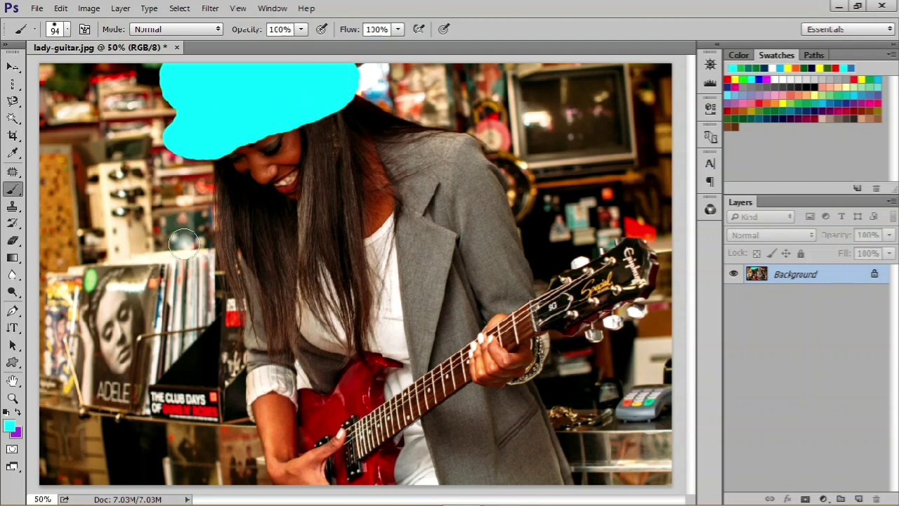
Save the painted image in the images folder as lady-guitar.psd in Photoshop (*.PSD;*.PDD) format.
{"action": "left_click", "coordinate": [53, 8]}
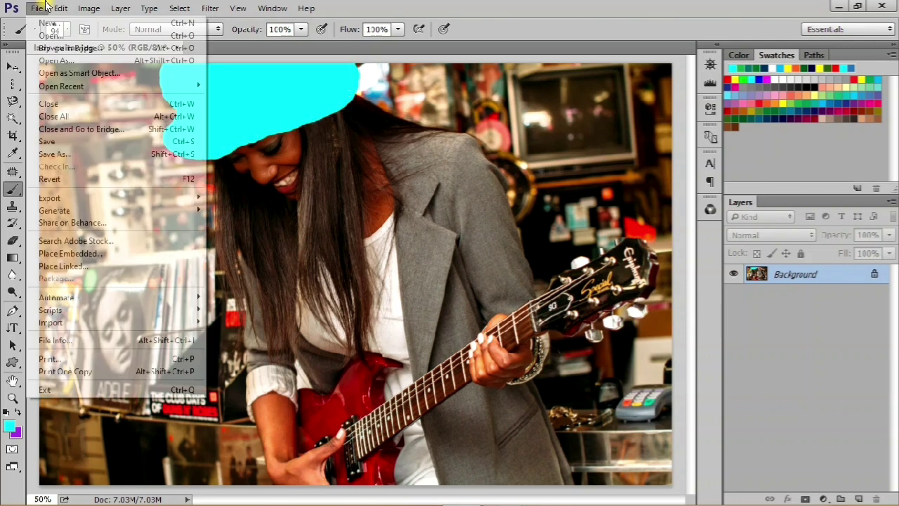
{"action": "mouse_move", "coordinate": [35, 8]}
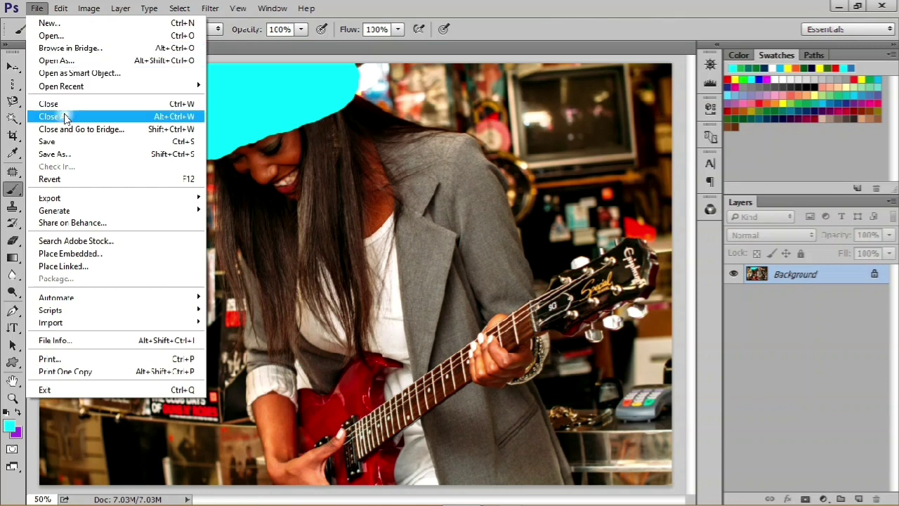
{"action": "left_click", "coordinate": [91, 156]}
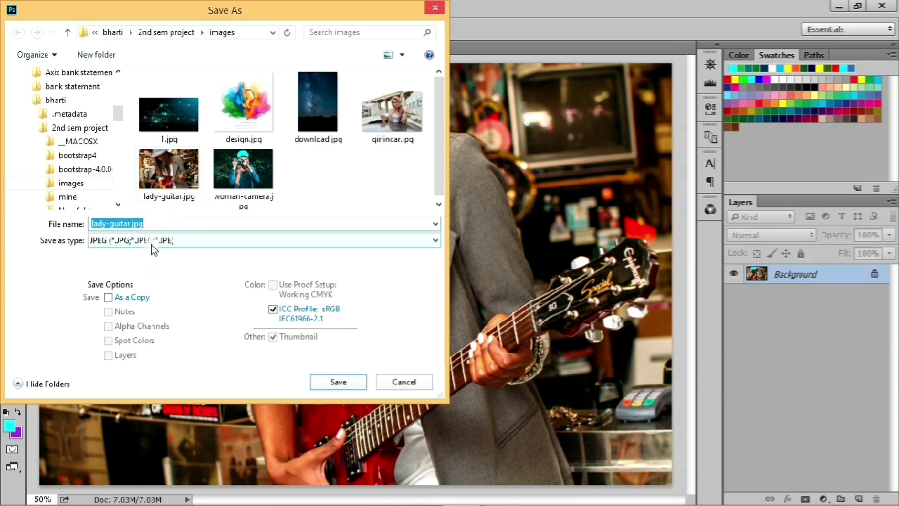
{"action": "left_click", "coordinate": [132, 223]}
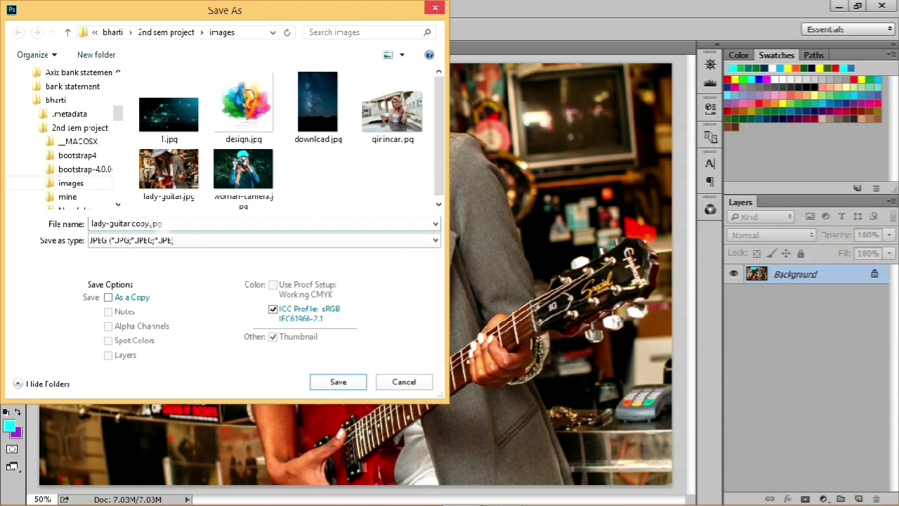
{"action": "left_click", "coordinate": [166, 244]}
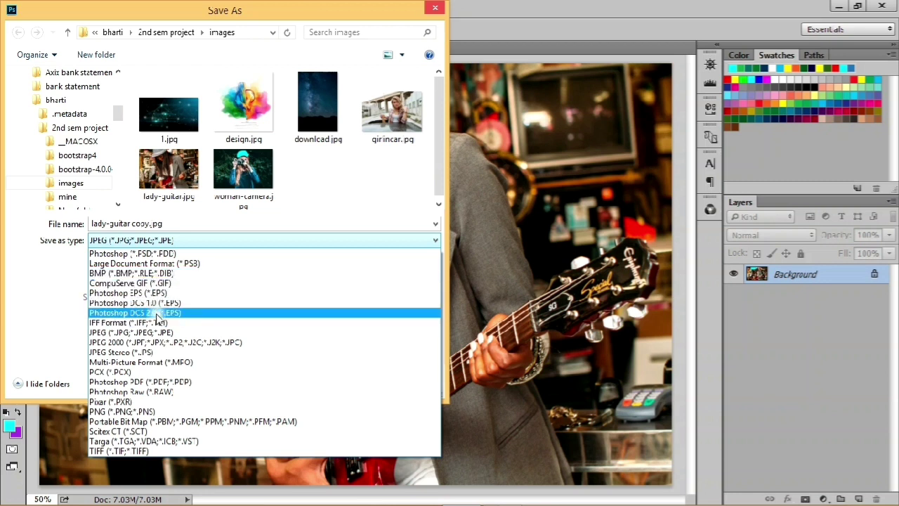
{"action": "left_click", "coordinate": [167, 254]}
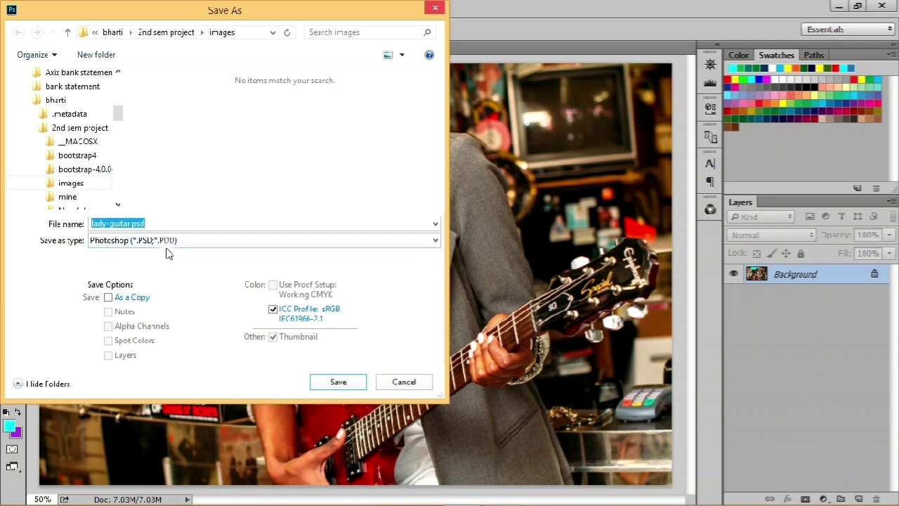
{"action": "left_click", "coordinate": [336, 383]}
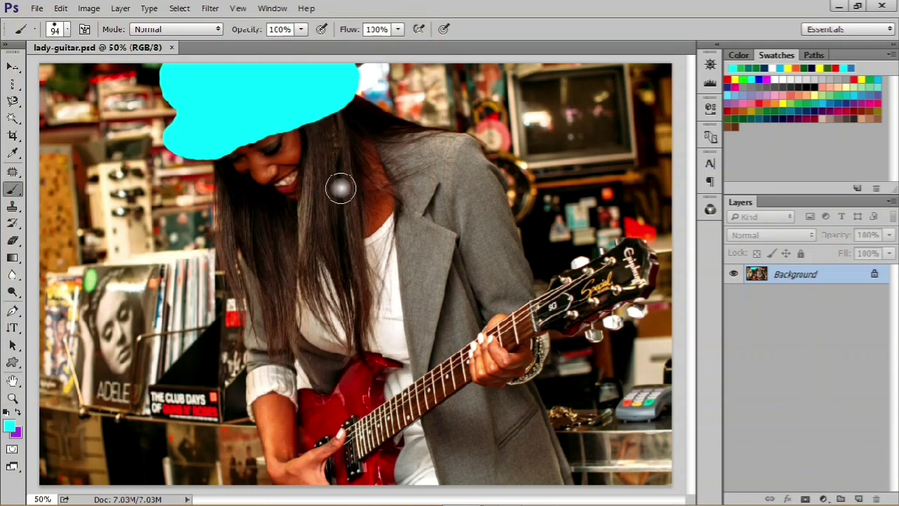
Save the painted image as a JPEG named "lady-guitar copy.jpg" with High quality 9 and the Progressive format with 3 scans.
{"action": "left_click", "coordinate": [33, 8]}
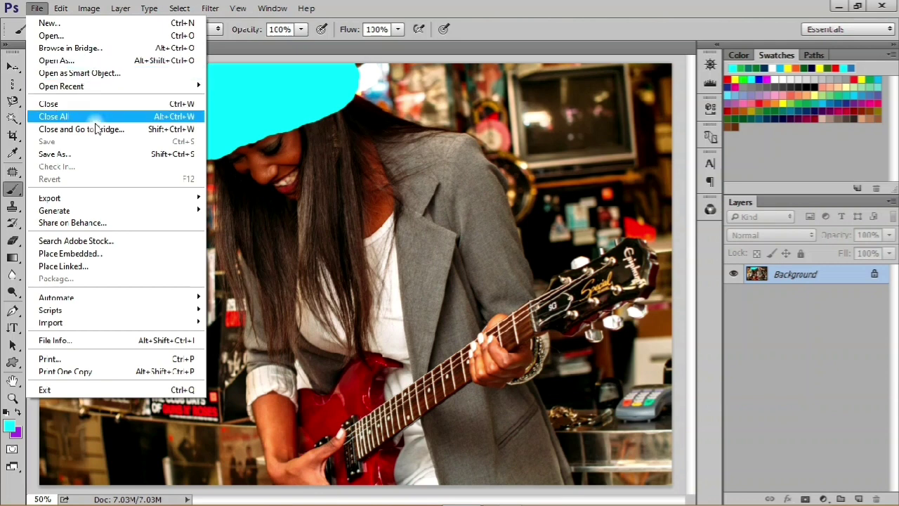
{"action": "left_click", "coordinate": [99, 154]}
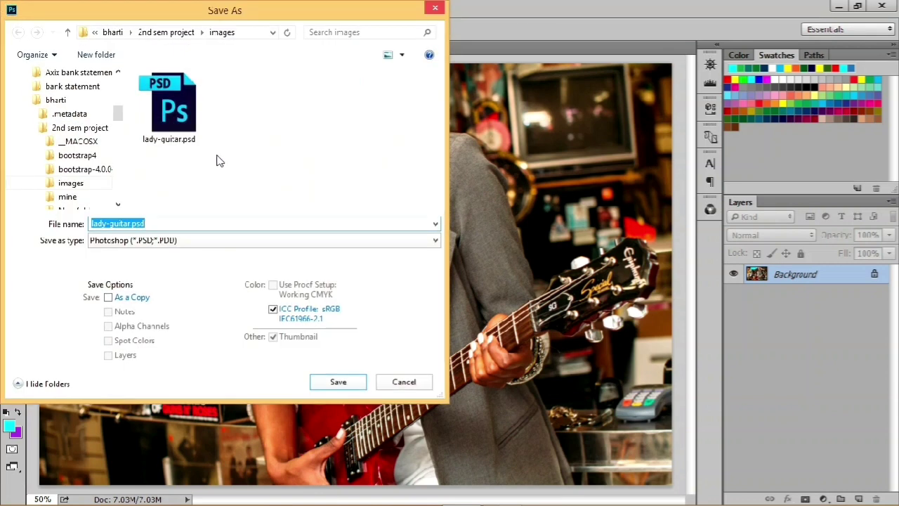
{"action": "left_click", "coordinate": [182, 246]}
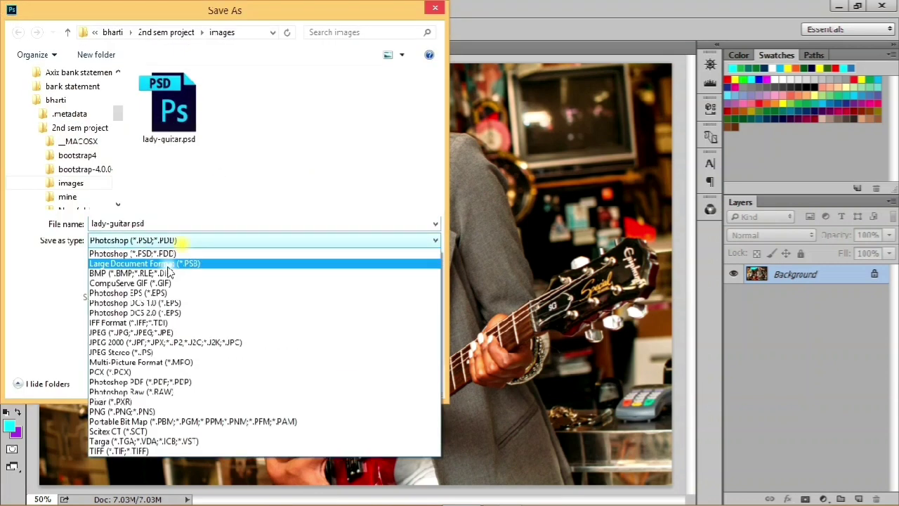
{"action": "left_click", "coordinate": [123, 338]}
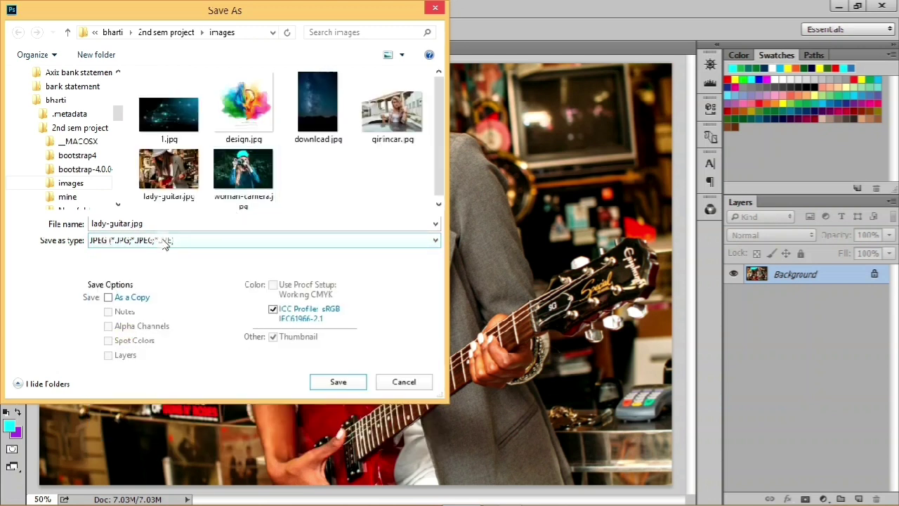
{"action": "left_click", "coordinate": [151, 223]}
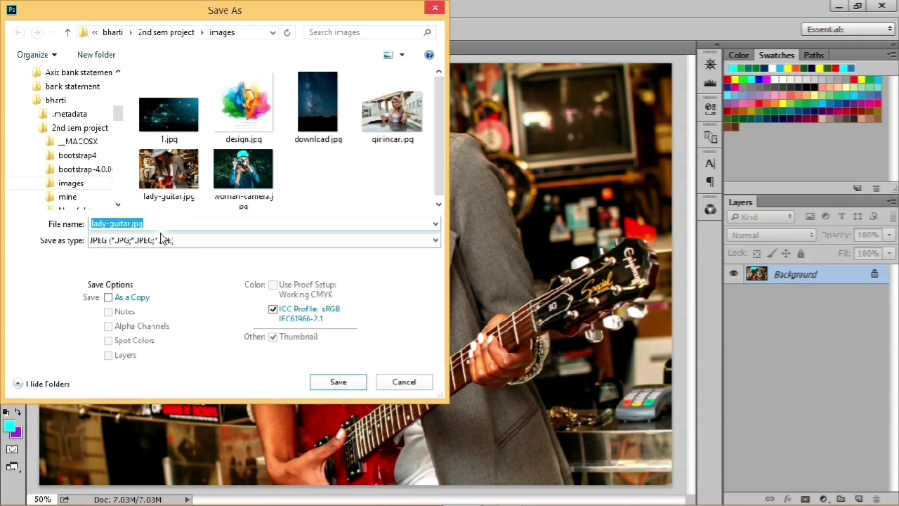
{"action": "left_click", "coordinate": [129, 223]}
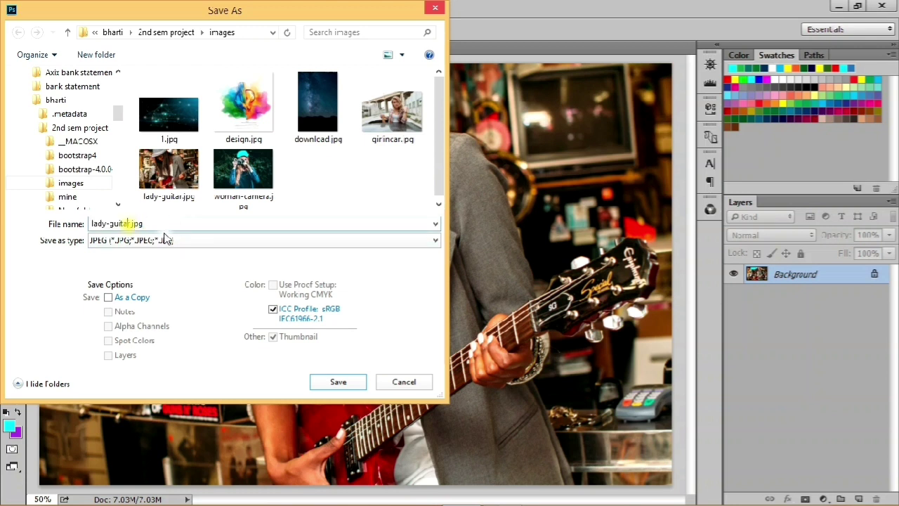
{"action": "type", "text": "copy"}
{"action": "left_click", "coordinate": [160, 242]}
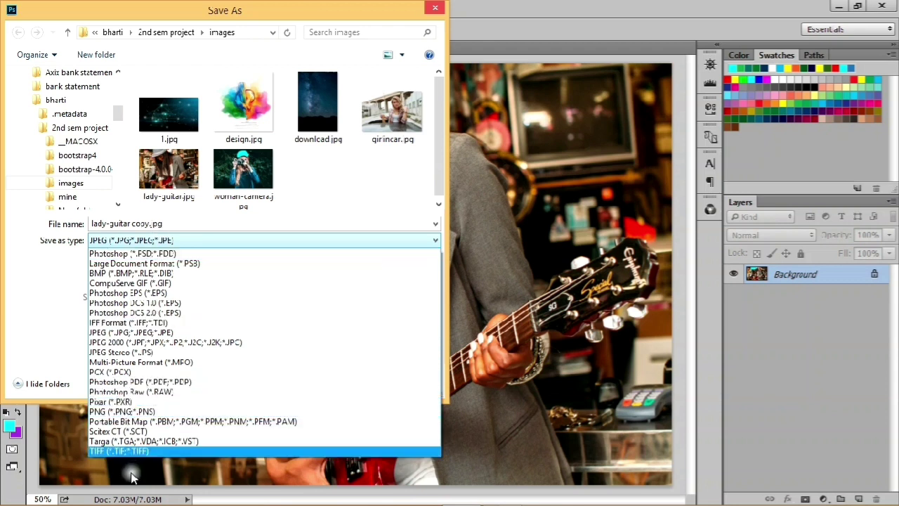
{"action": "left_click", "coordinate": [138, 333]}
{"action": "left_click", "coordinate": [338, 382]}
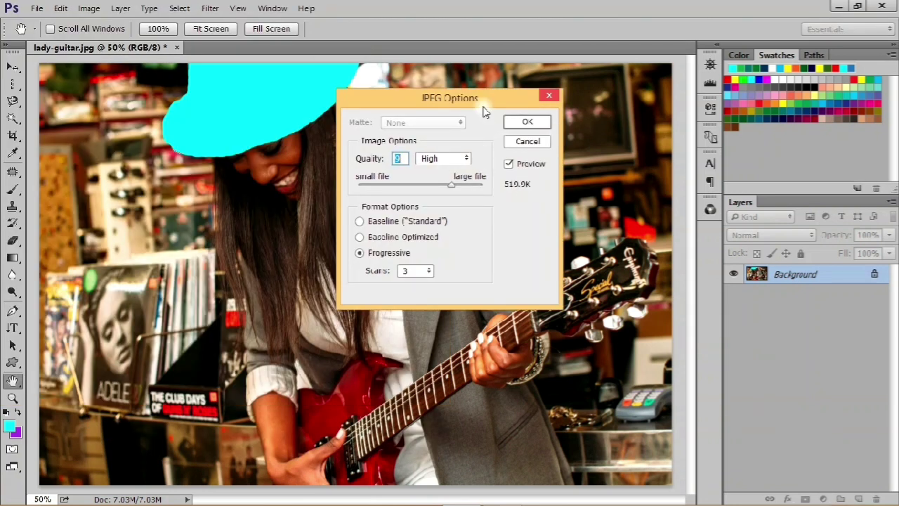
{"action": "left_click", "coordinate": [527, 123]}
{"action": "key", "text": "b"}
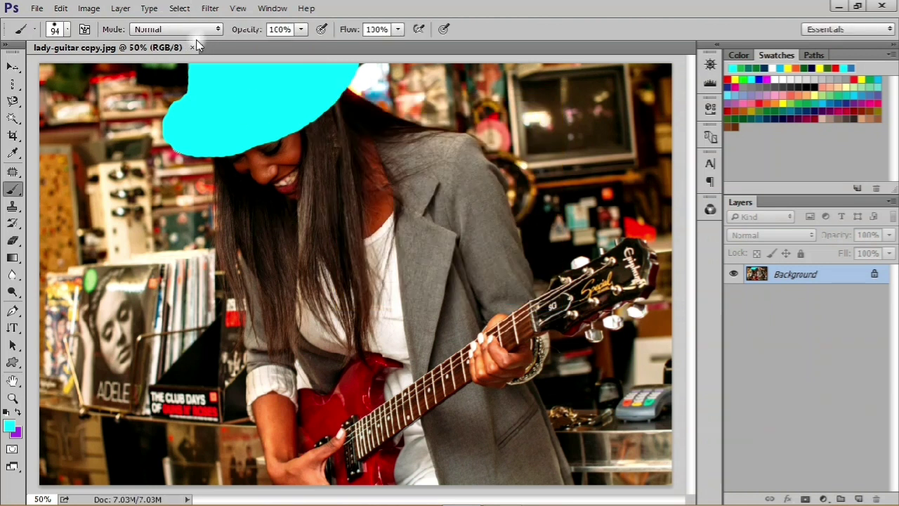
Close the image and reopen "lady-guitar copy.jpg" from the images folder.
{"action": "left_click", "coordinate": [194, 47]}
{"action": "left_click", "coordinate": [36, 8]}
{"action": "left_click", "coordinate": [56, 36]}
{"action": "left_click", "coordinate": [295, 201]}
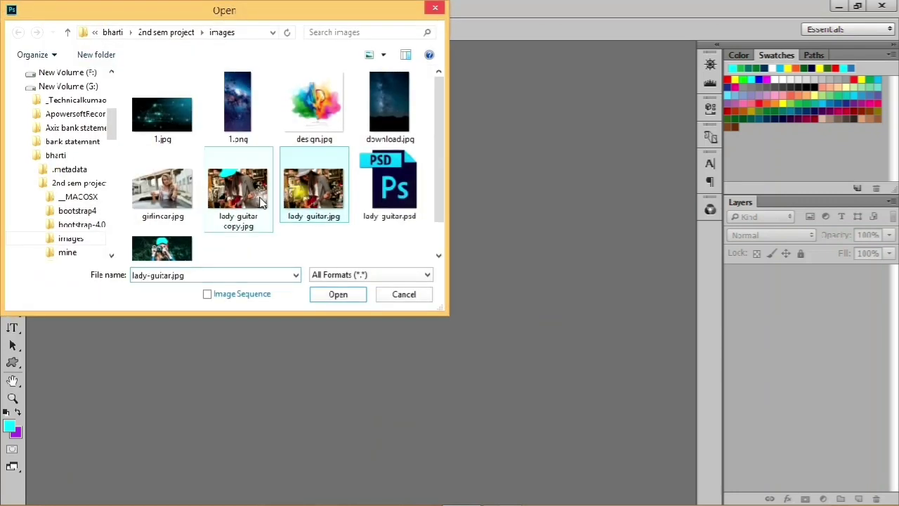
{"action": "left_click", "coordinate": [260, 204]}
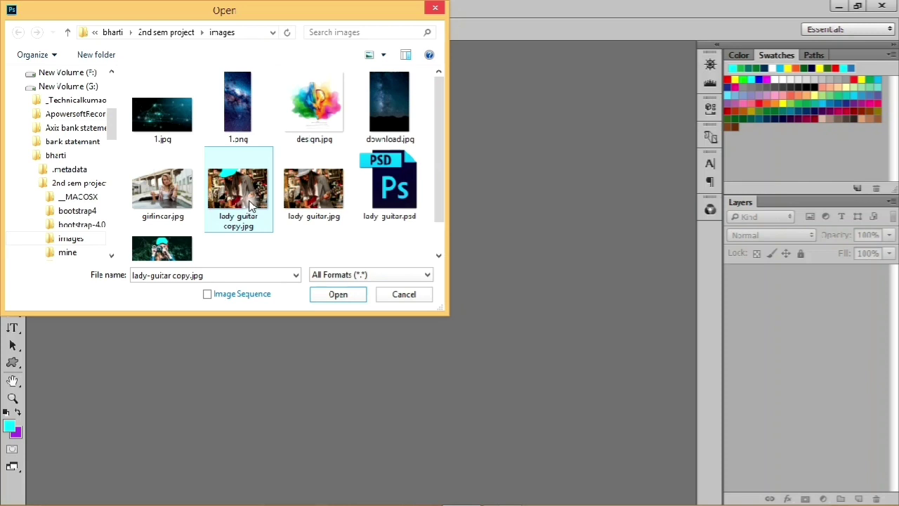
{"action": "double_click", "coordinate": [252, 202]}
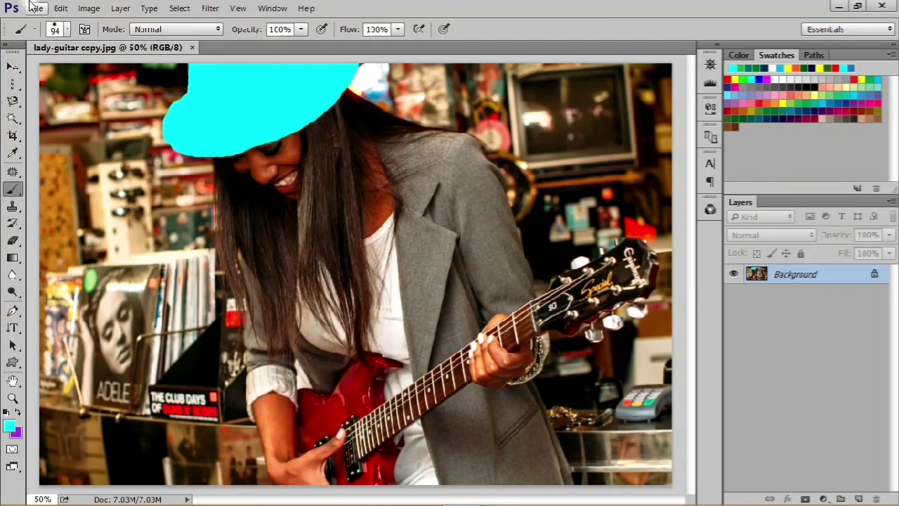
Open the original lady-guitar.jpg alongside the copy and undo the stray cyan brush dab beside the hat.
{"action": "left_click", "coordinate": [39, 8]}
{"action": "left_click", "coordinate": [104, 35]}
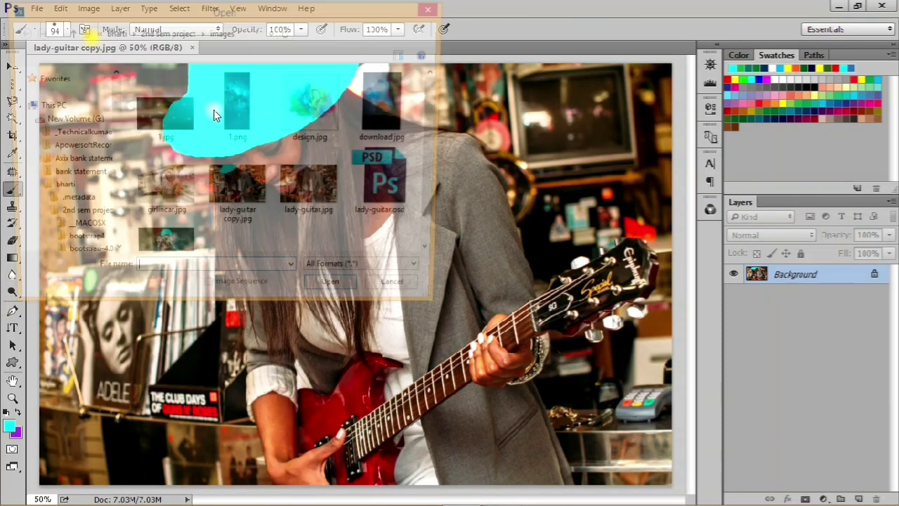
{"action": "double_click", "coordinate": [311, 185]}
{"action": "left_click", "coordinate": [169, 63]}
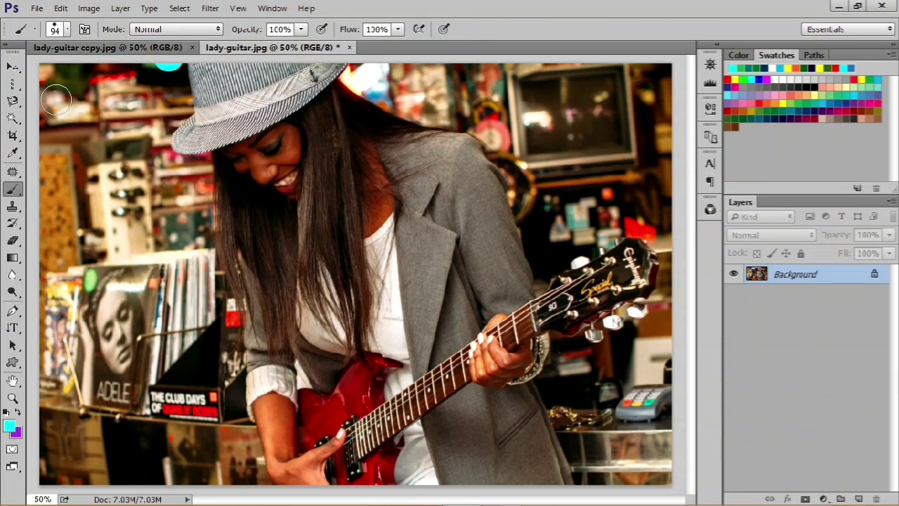
{"action": "key", "text": "ctrl+z"}
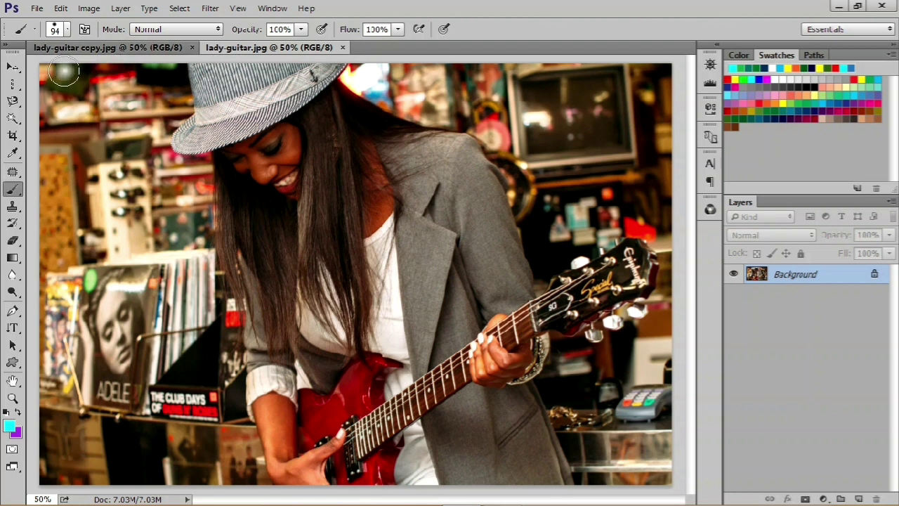
Switch to the Move tool and compare the painted copy with the original lady-guitar.jpg by alternating between the two open images.
{"action": "left_click", "coordinate": [12, 66]}
{"action": "left_click", "coordinate": [155, 46]}
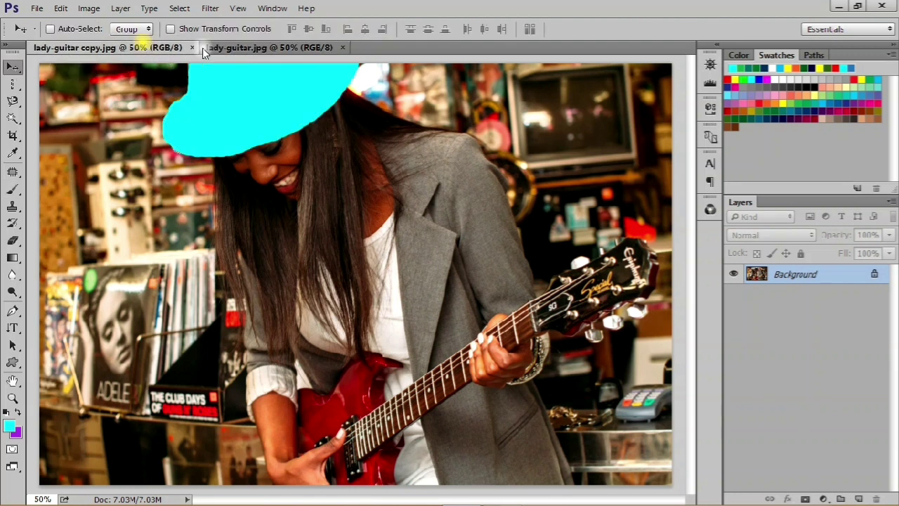
{"action": "left_click", "coordinate": [211, 48]}
{"action": "left_click", "coordinate": [140, 47]}
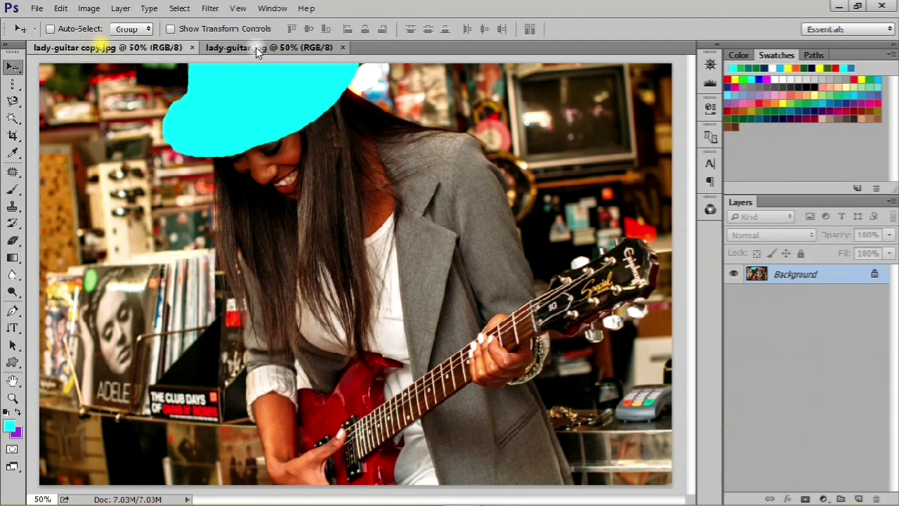
{"action": "left_click", "coordinate": [256, 48]}
{"action": "left_click", "coordinate": [123, 47]}
{"action": "left_click", "coordinate": [239, 47]}
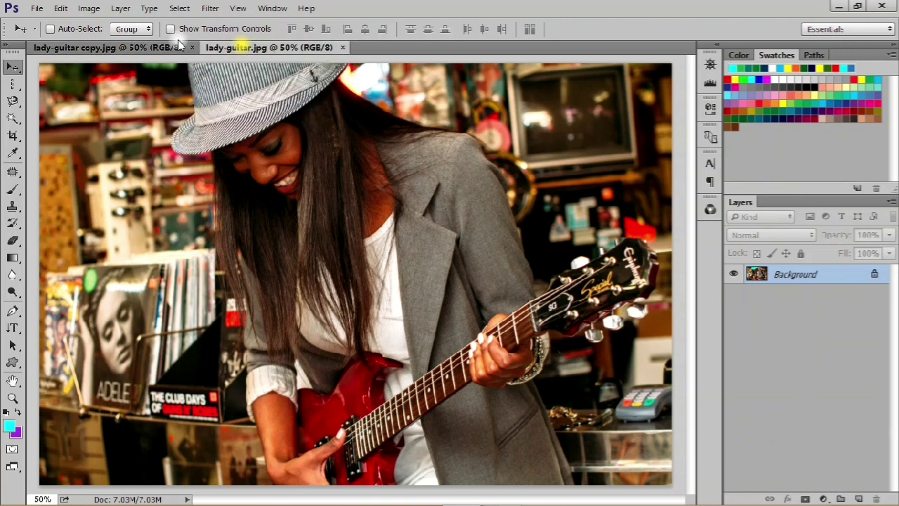
{"action": "left_click", "coordinate": [156, 47]}
{"action": "left_click", "coordinate": [236, 48]}
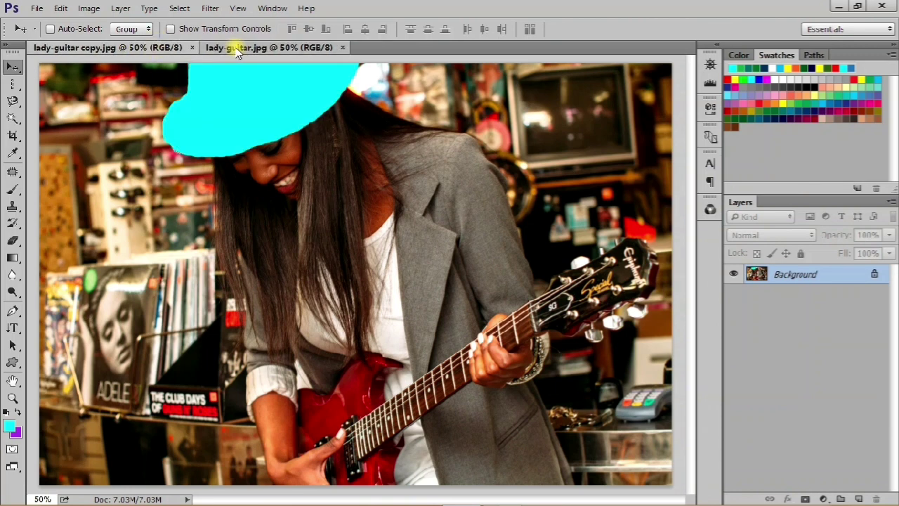
{"action": "left_click", "coordinate": [166, 48]}
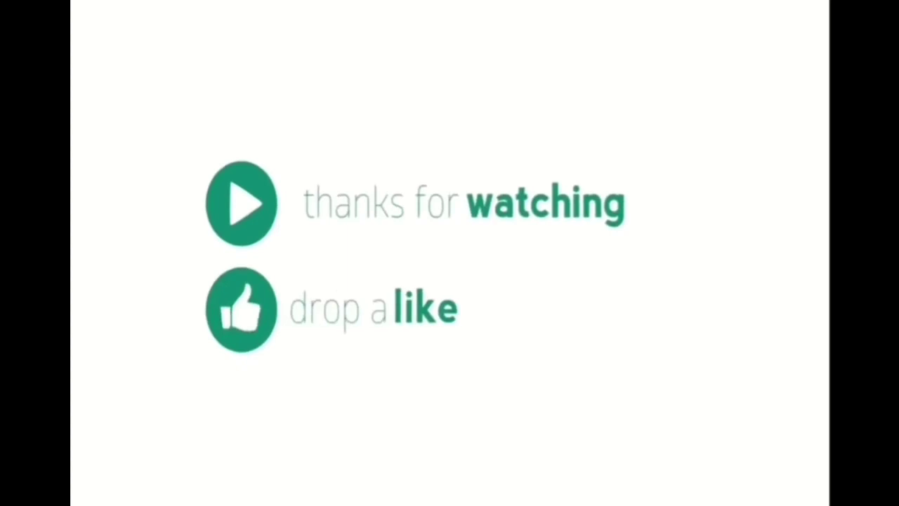